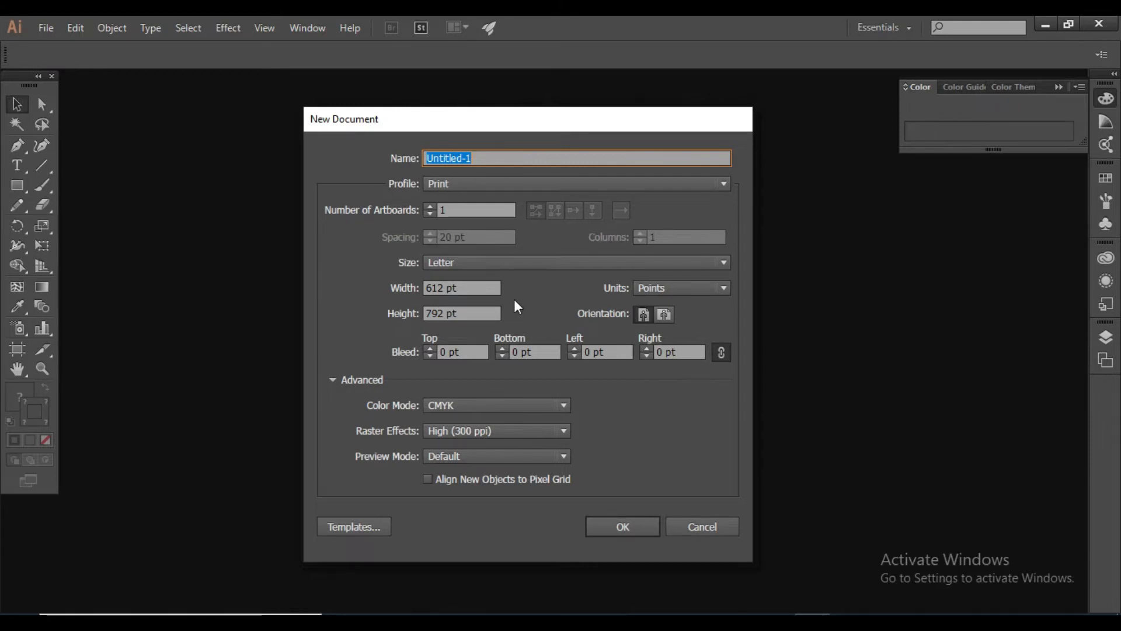
# Create a new document measured in pixels, 2560 px wide and 1440 px high
pyautogui.click(675, 287)
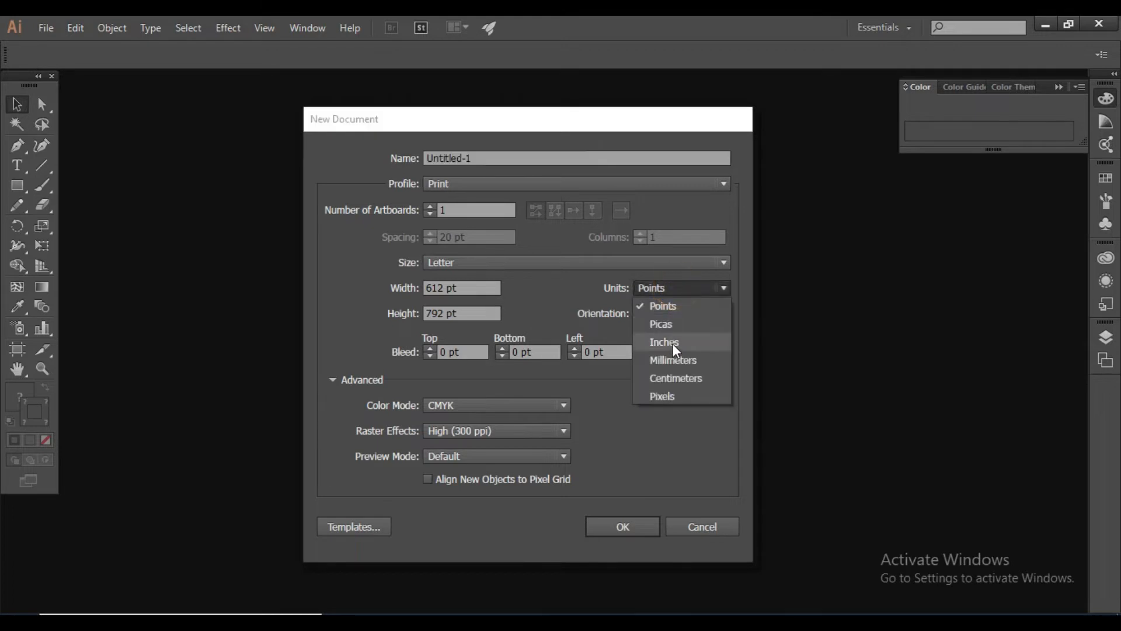
pyautogui.click(676, 395)
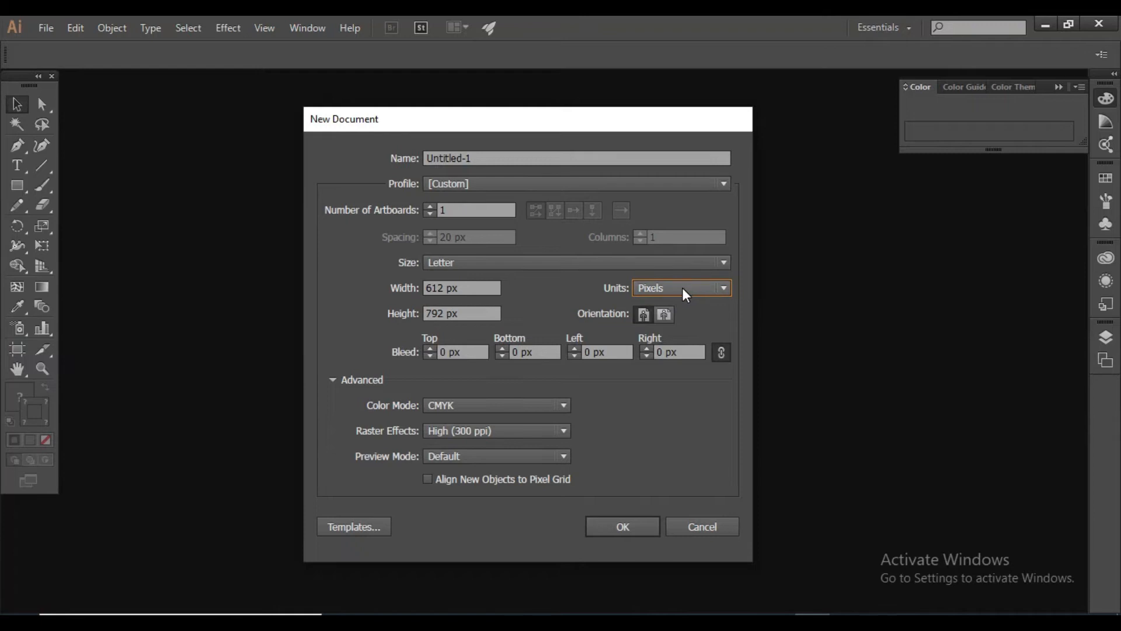
pyautogui.doubleClick(435, 287)
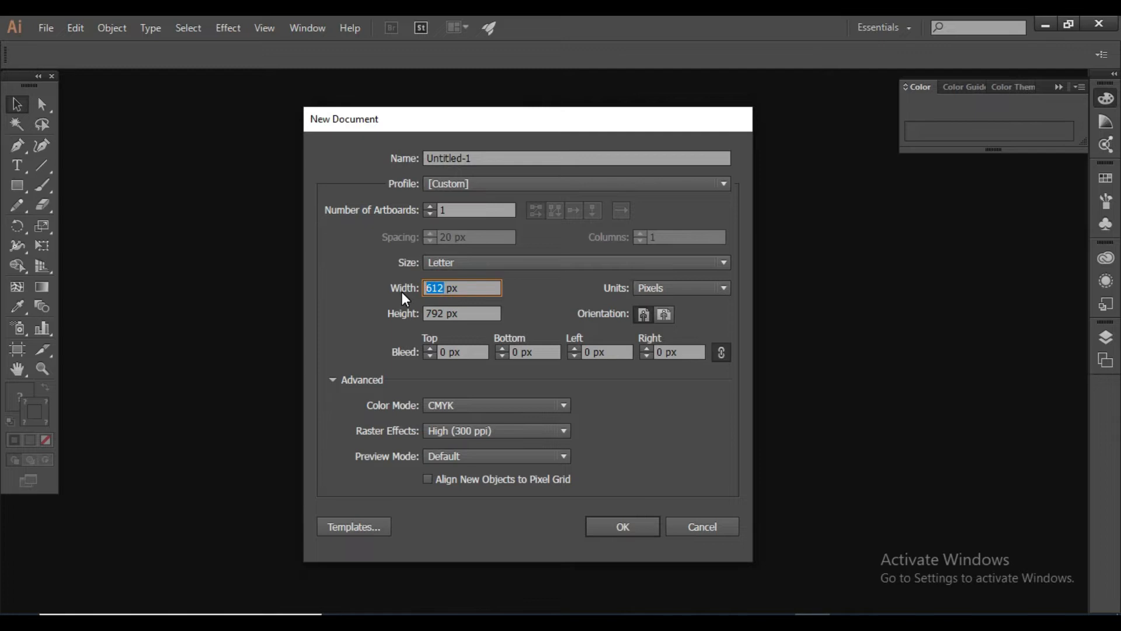
pyautogui.write('2560')
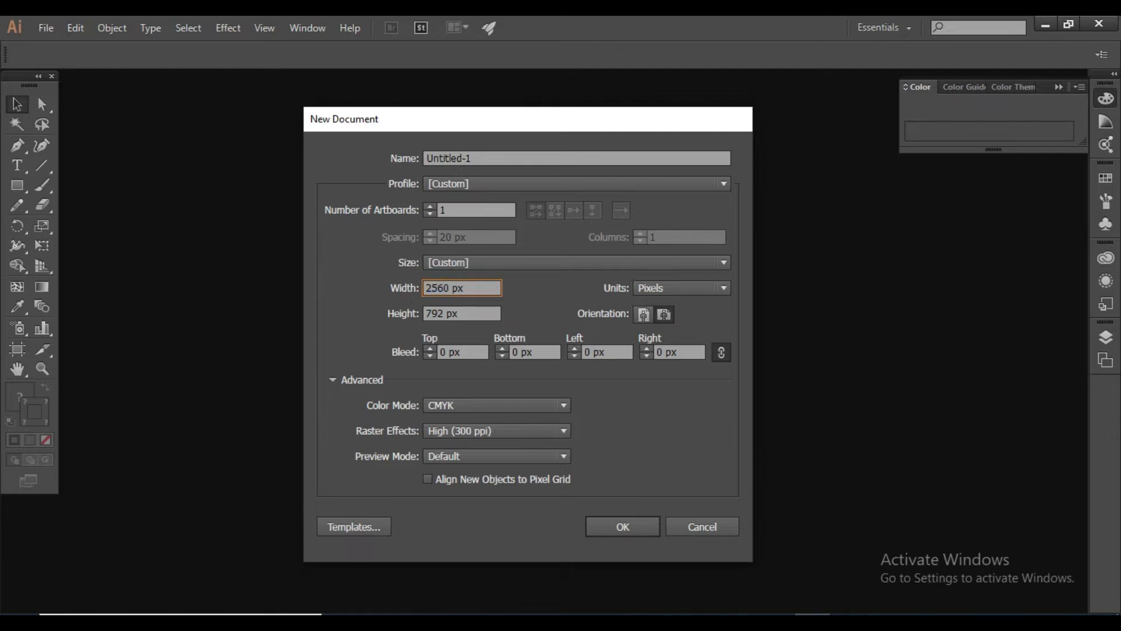
pyautogui.press('Tab')
pyautogui.write('1440')
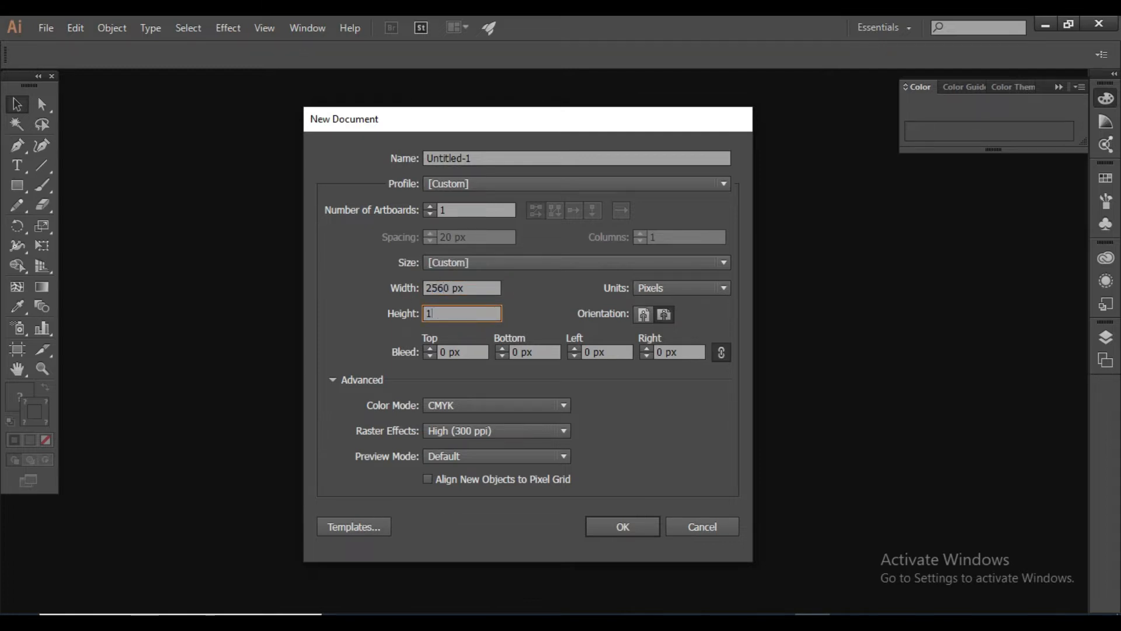
pyautogui.press('Return')
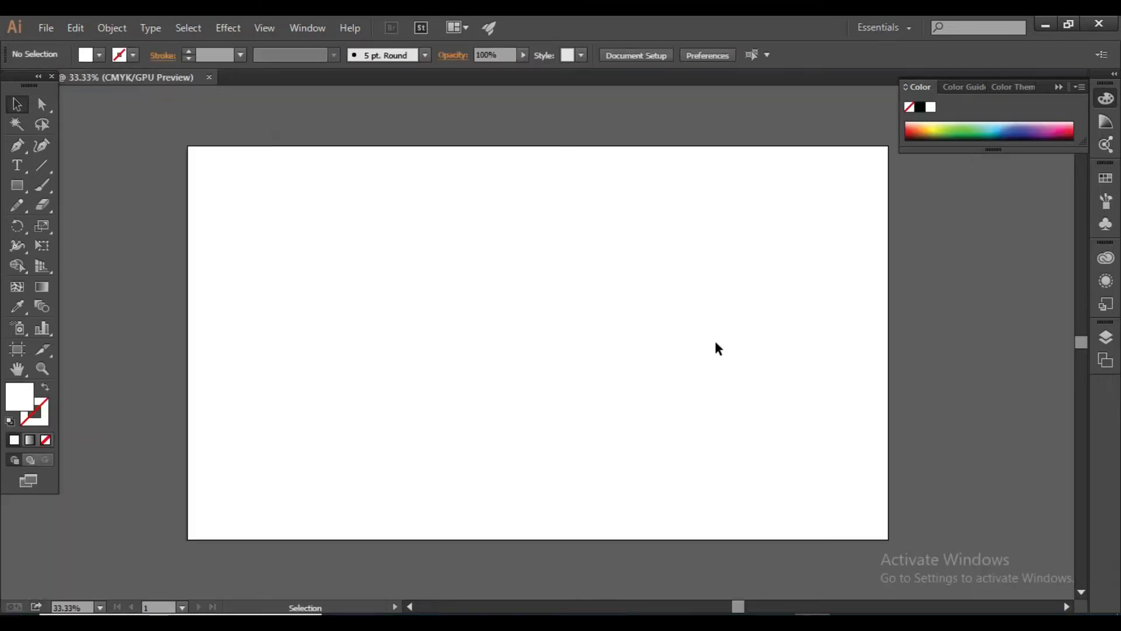
# Create a rectangle 2560 px wide and 423 px high on the artboard
pyautogui.hotkey('ctrl', '0')
pyautogui.hotkey('ctrl', '-')
pyautogui.press('m')
pyautogui.click(375, 303)
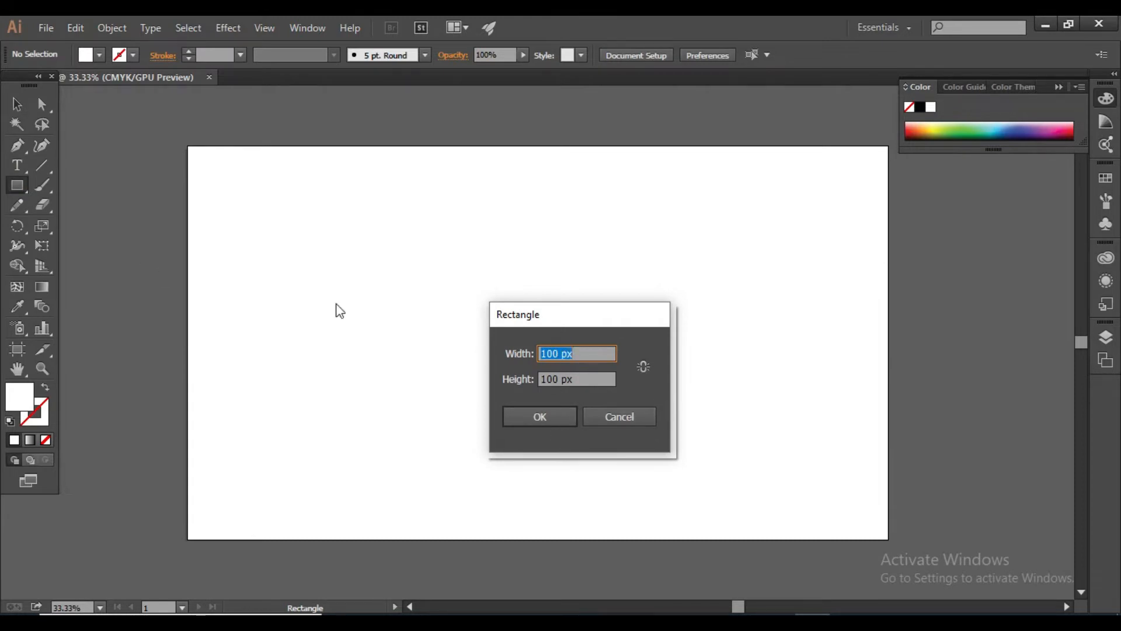
pyautogui.doubleClick(558, 353)
pyautogui.write('2560')
pyautogui.doubleClick(554, 379)
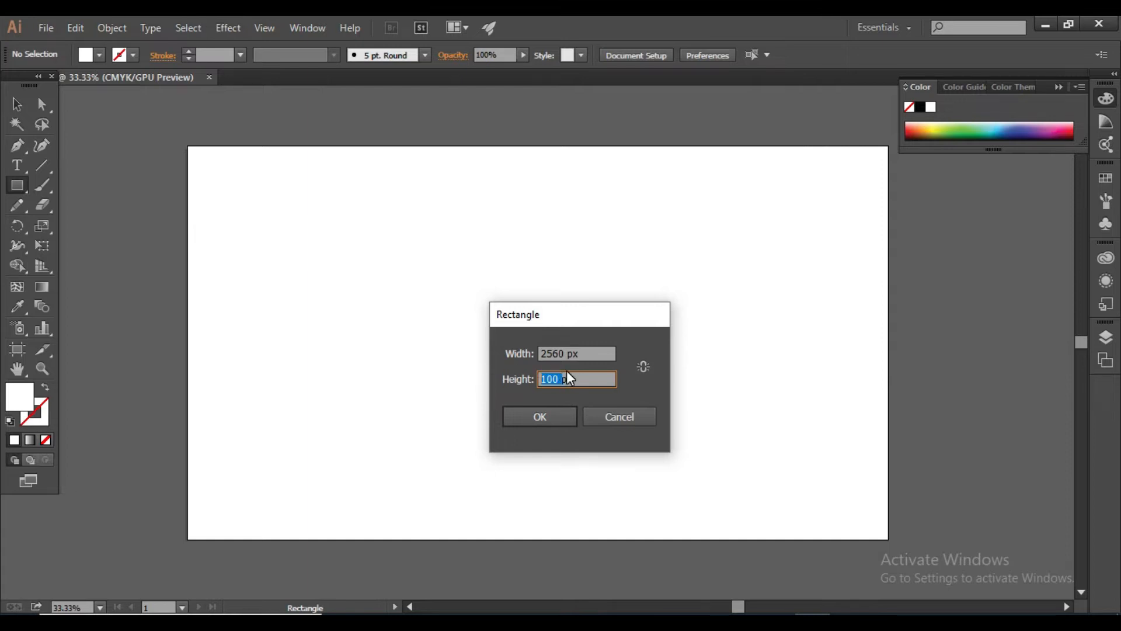
pyautogui.write('423')
pyautogui.press('Return')
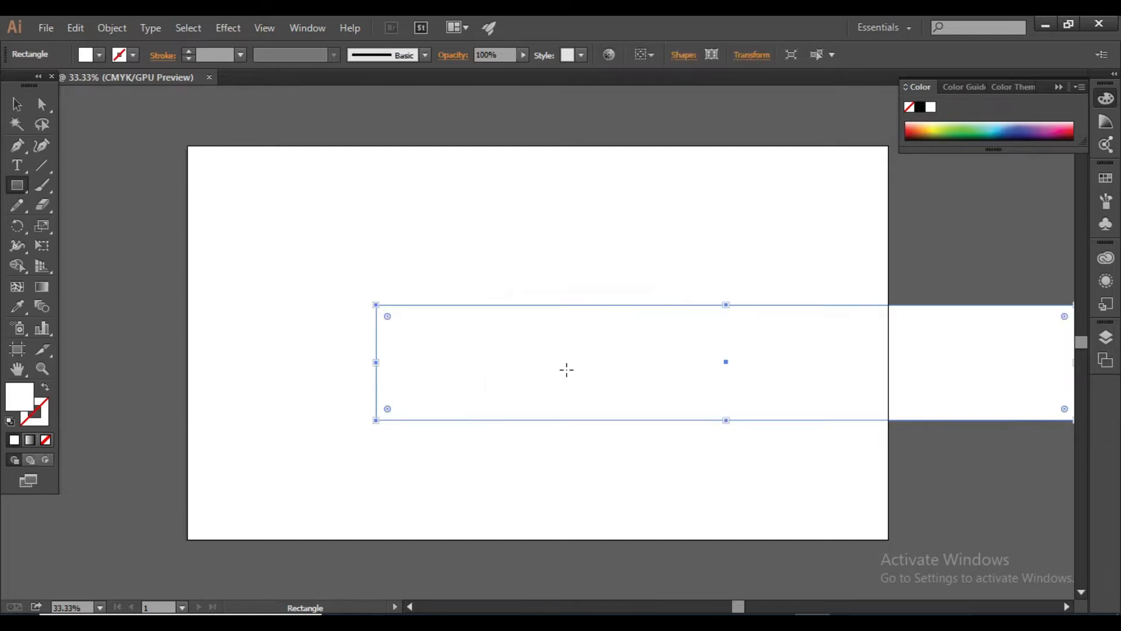
# Centre the wide rectangle horizontally and vertically relative to the artboard
pyautogui.click(16, 104)
pyautogui.moveTo(724, 360); pyautogui.dragTo(596, 355)
pyautogui.click(545, 250)
pyautogui.moveTo(966, 260); pyautogui.dragTo(905, 393)
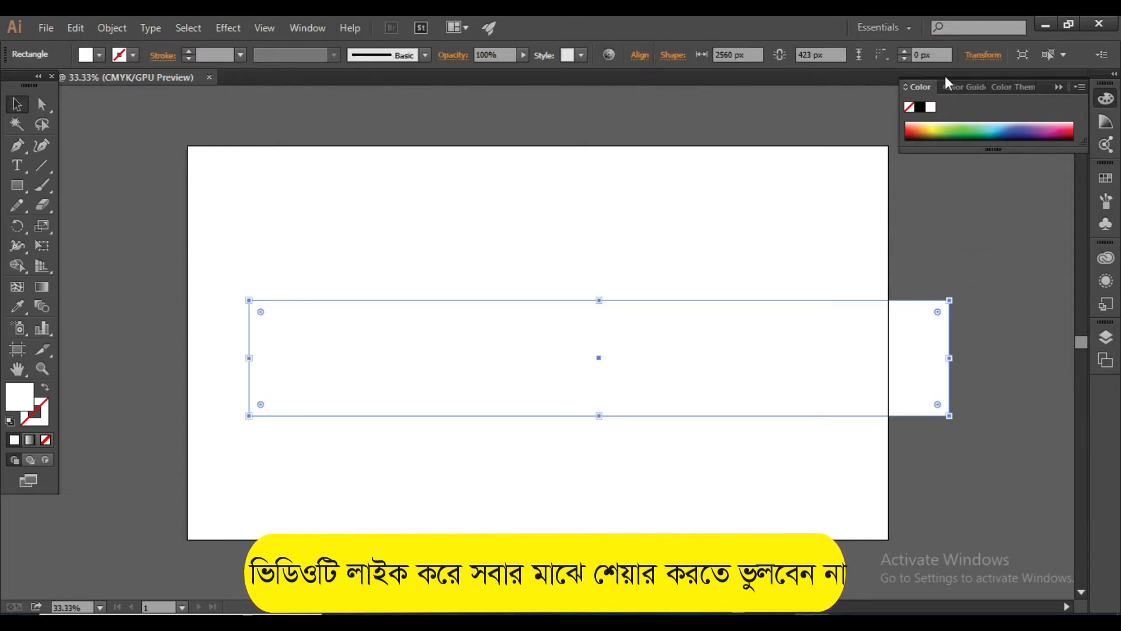
pyautogui.moveTo(965, 254); pyautogui.dragTo(904, 418)
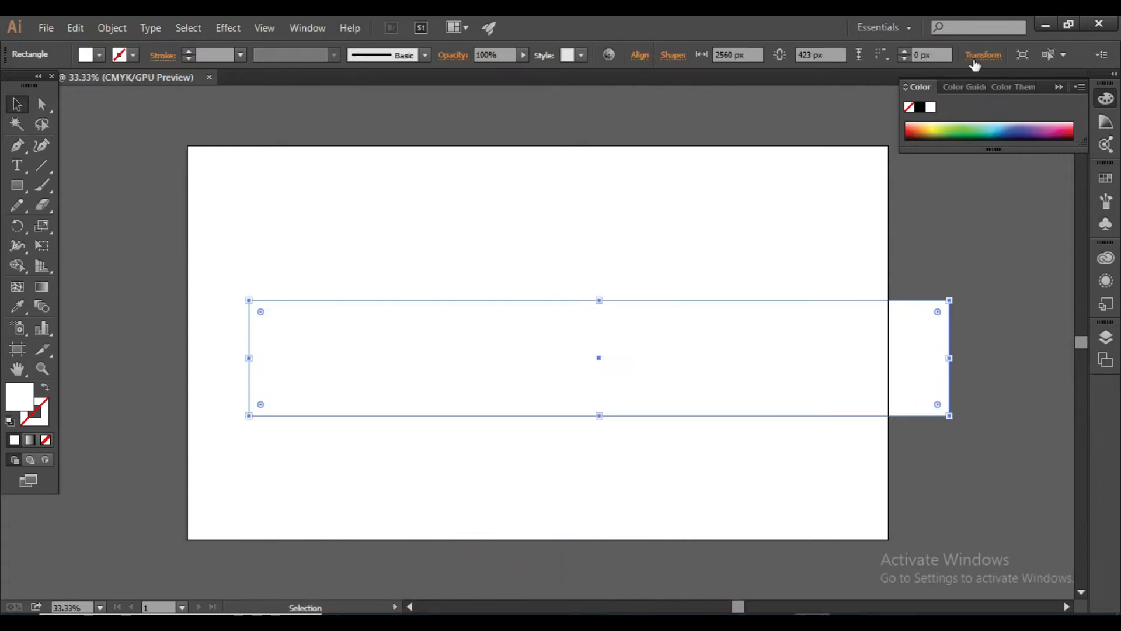
pyautogui.click(639, 55)
pyautogui.click(632, 185)
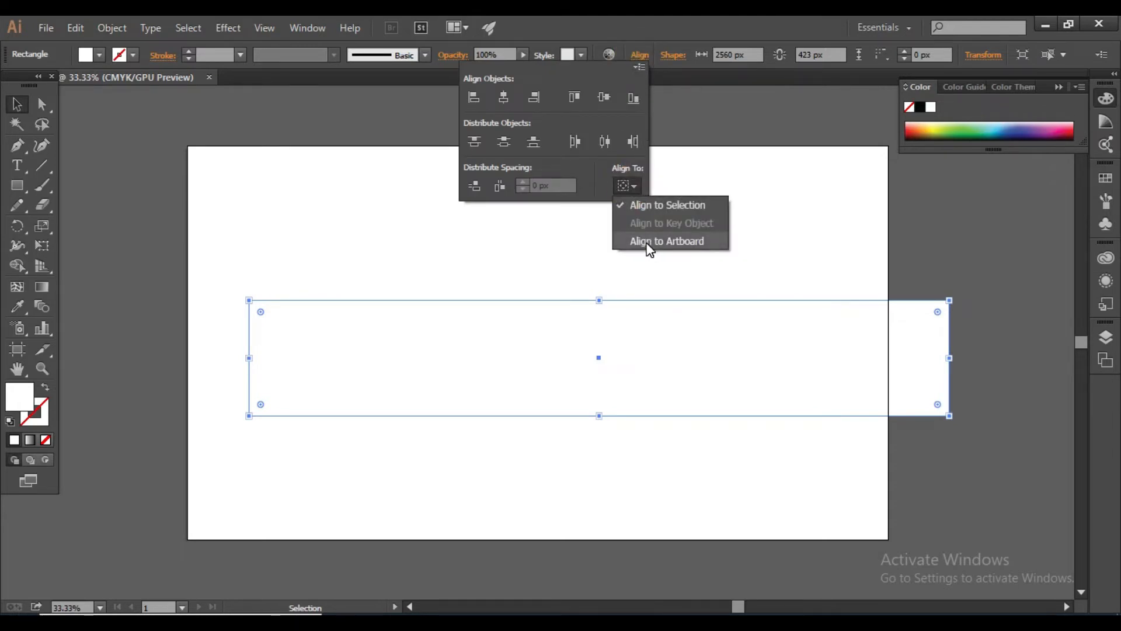
pyautogui.click(644, 238)
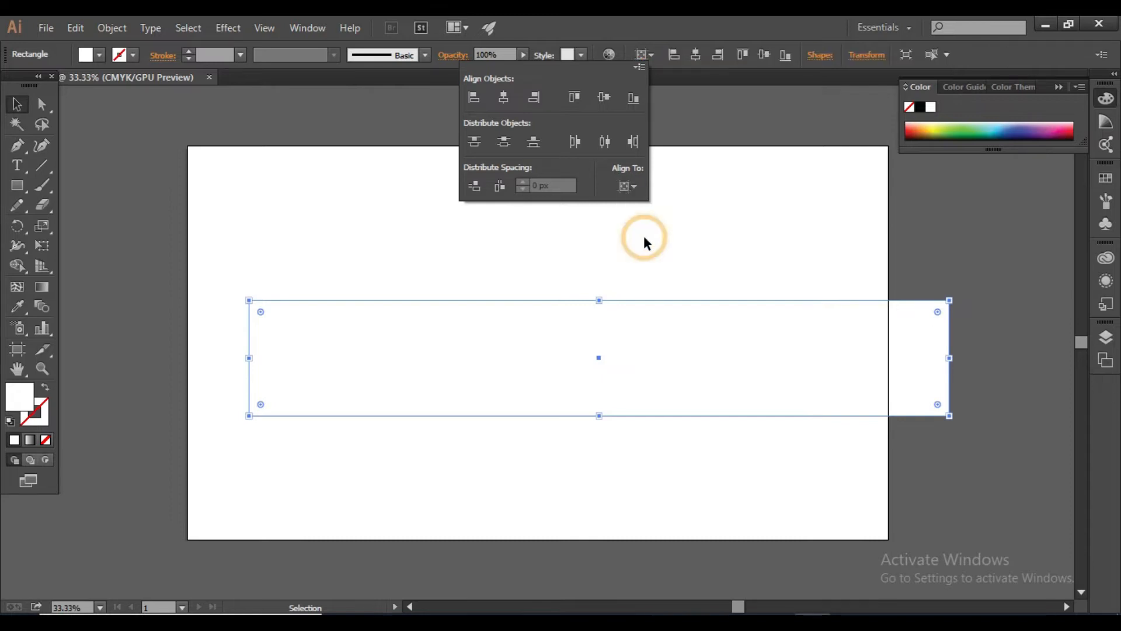
pyautogui.click(506, 101)
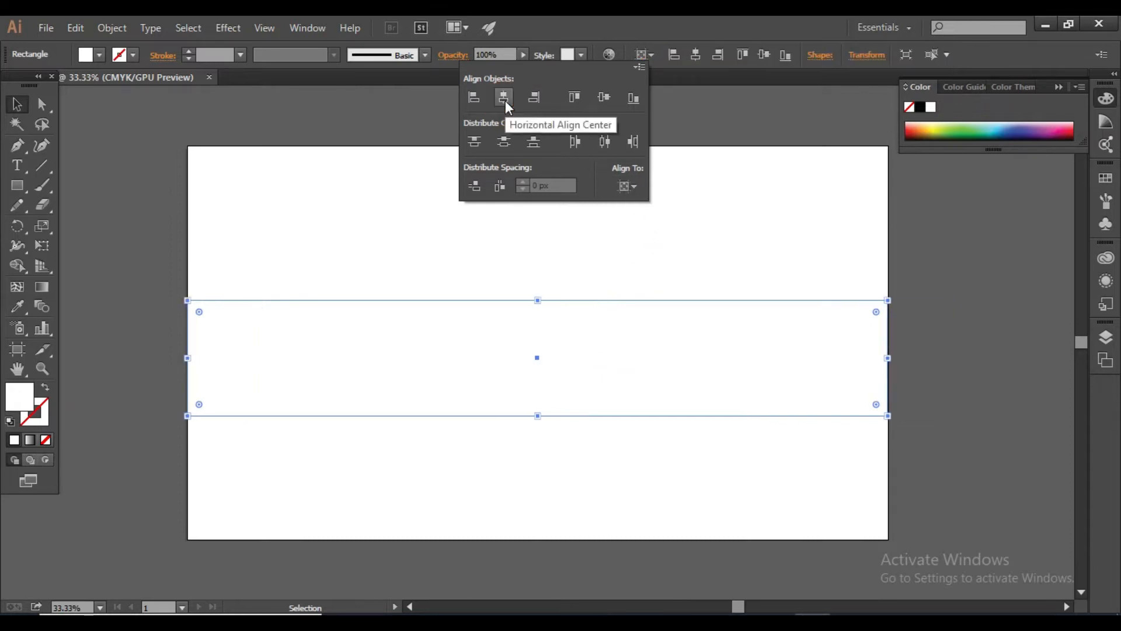
pyautogui.click(609, 103)
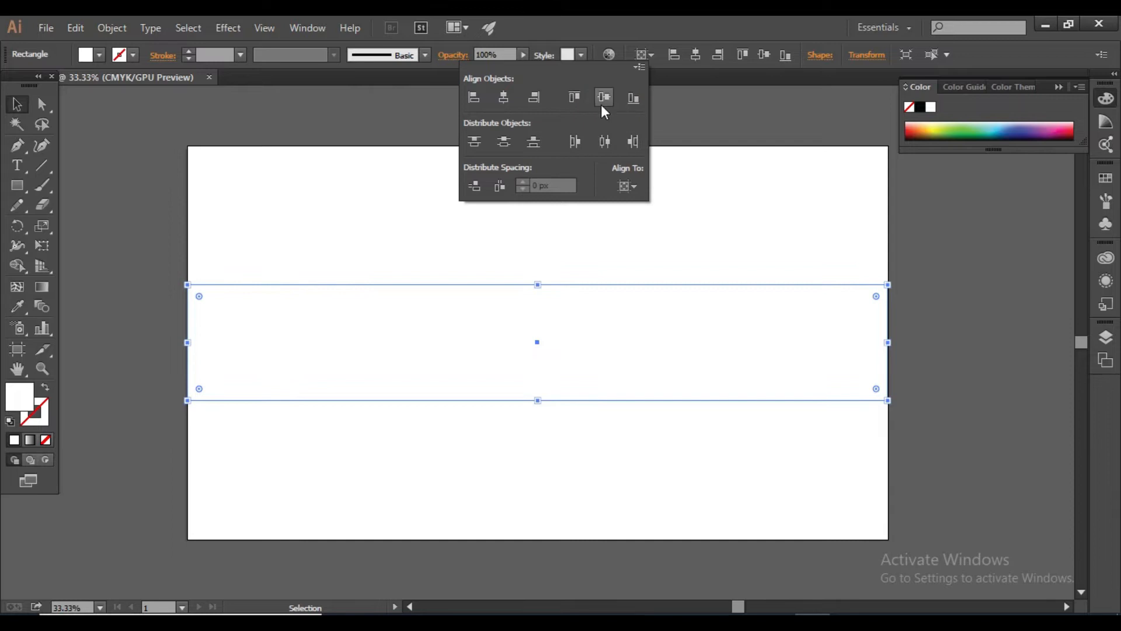
# Fill the wide centred rectangle with dark red and deselect it
pyautogui.click(85, 53)
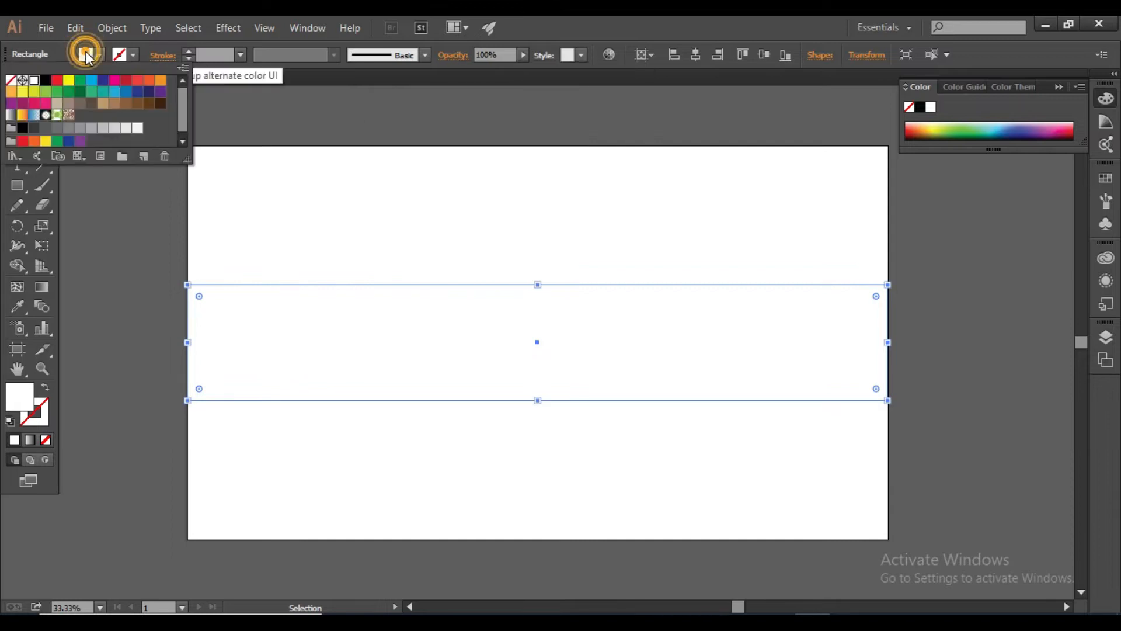
pyautogui.click(125, 88)
pyautogui.click(85, 54)
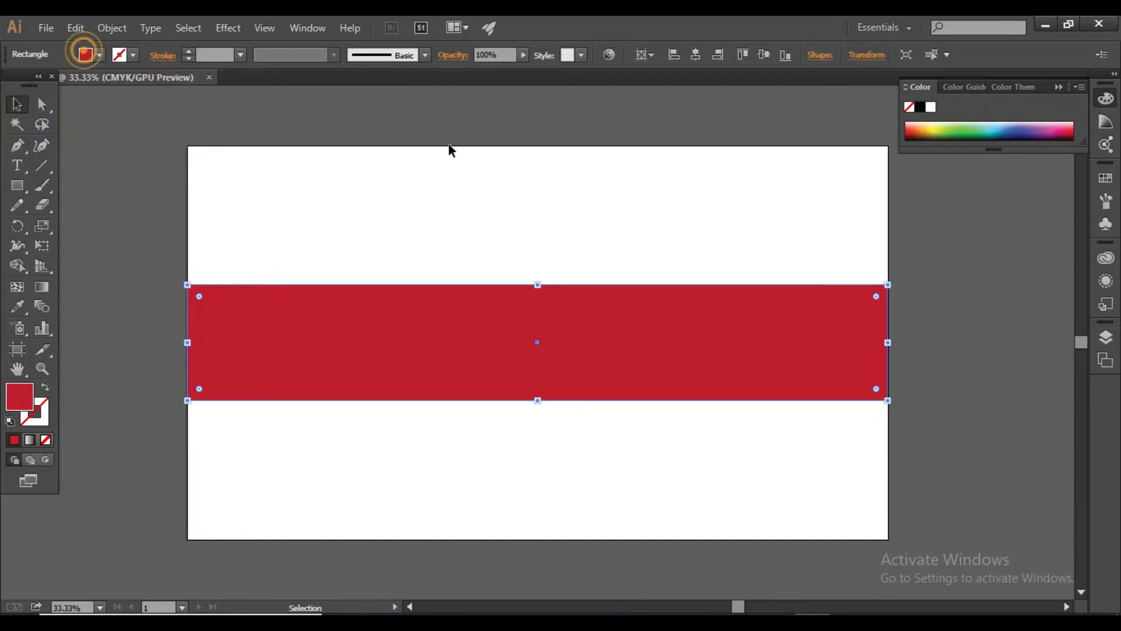
pyautogui.click(292, 154)
pyautogui.click(514, 370)
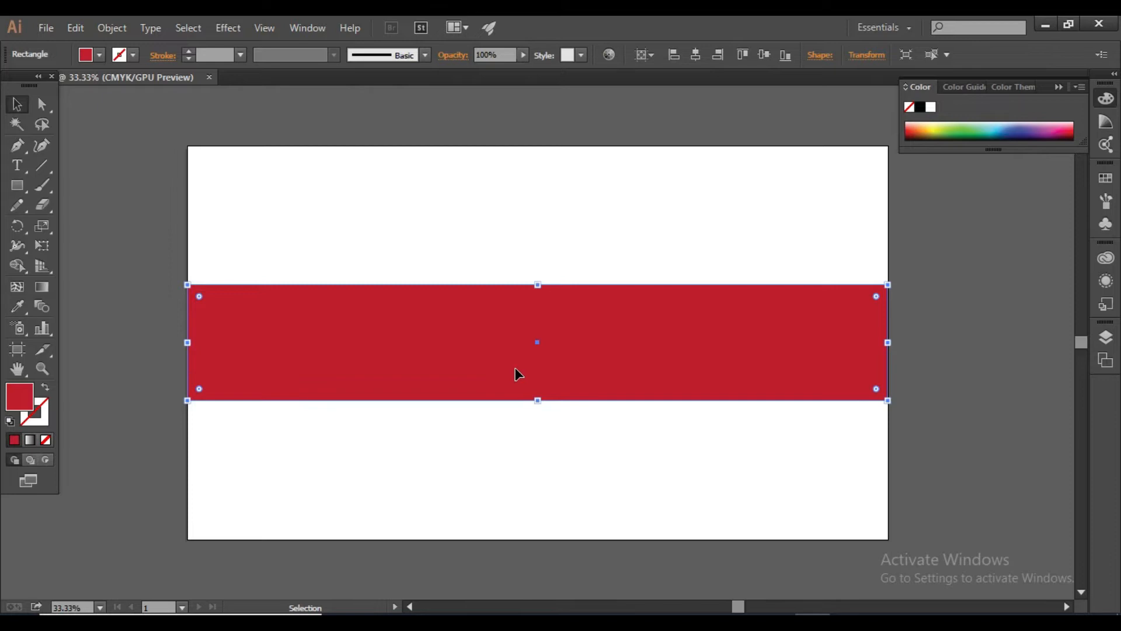
pyautogui.click(968, 426)
pyautogui.click(299, 359)
pyautogui.click(155, 345)
# Create a second rectangle 1235 px wide and 338 px high
pyautogui.press('m')
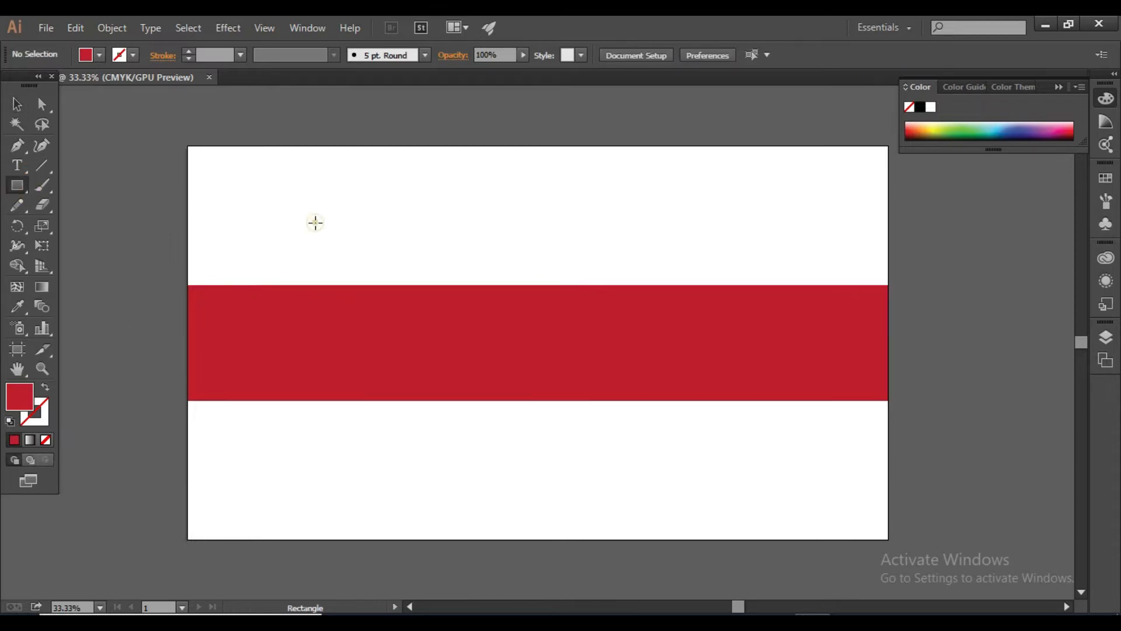
pyautogui.click(315, 222)
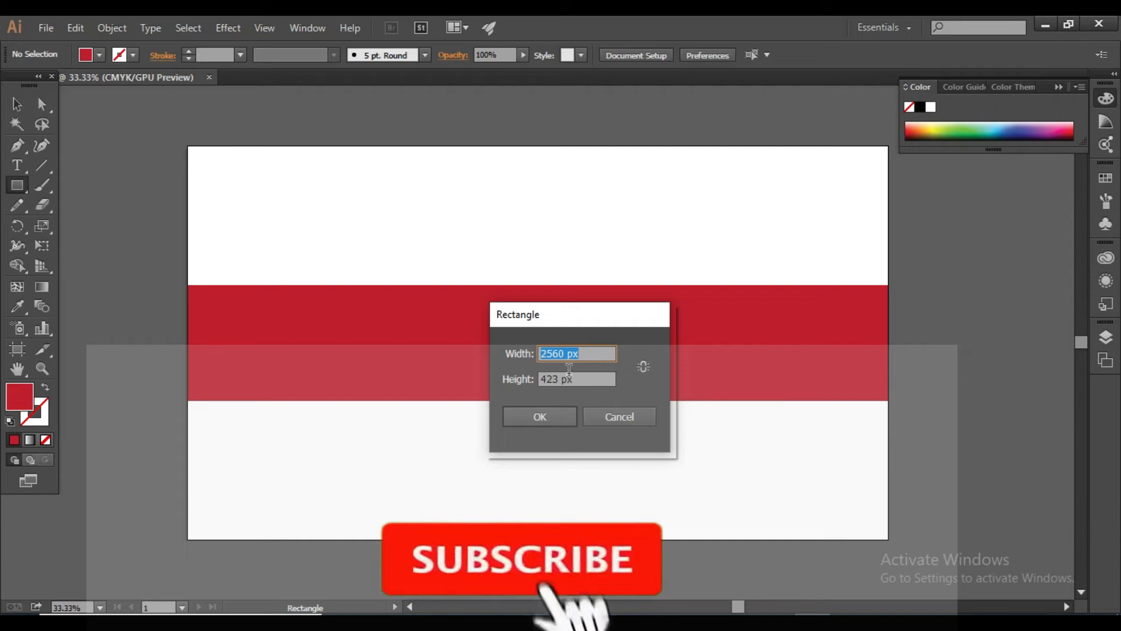
pyautogui.moveTo(565, 353); pyautogui.dragTo(526, 363)
pyautogui.write('1235')
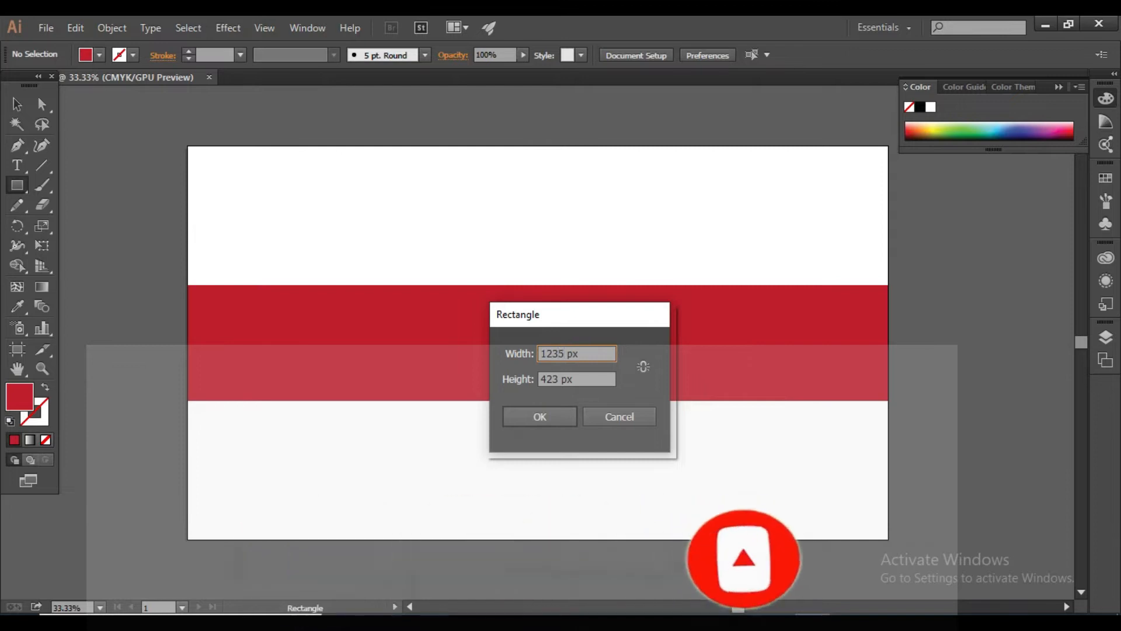
pyautogui.moveTo(558, 379); pyautogui.dragTo(516, 382)
pyautogui.write('337')
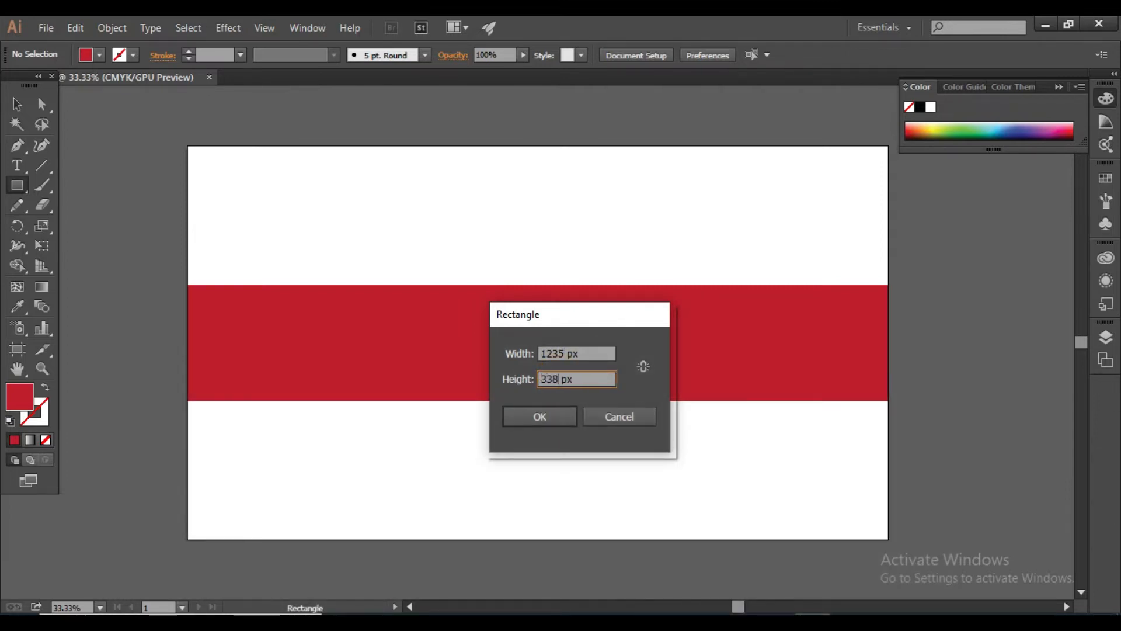
pyautogui.press('Return')
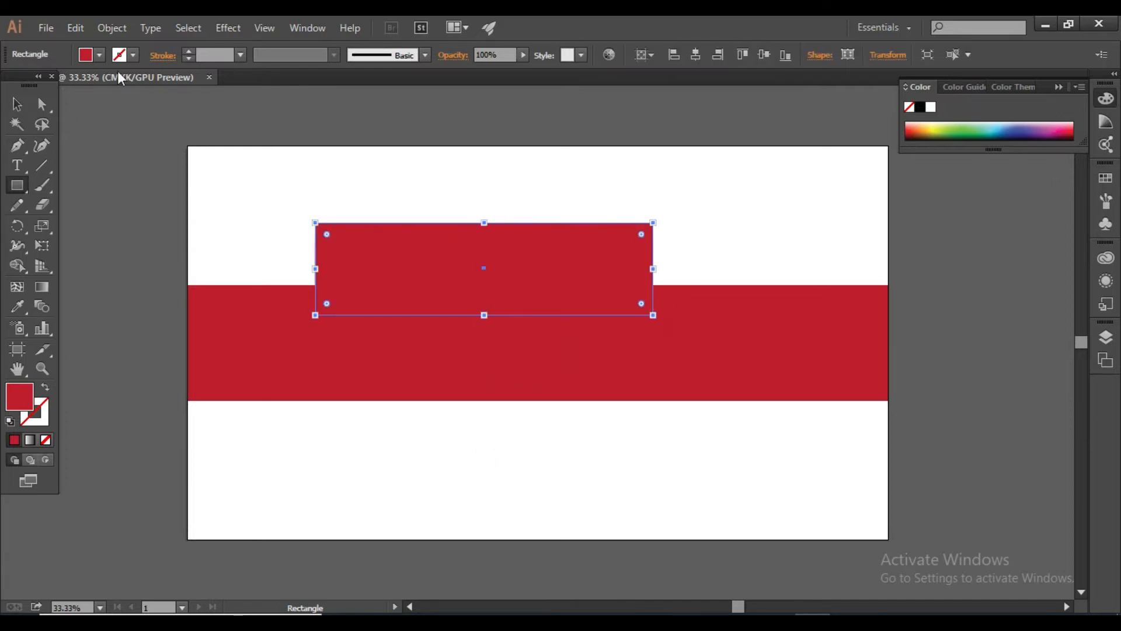
# Fill the 1235 px wide rectangle with blue and centre it horizontally and vertically on the artboard
pyautogui.click(87, 56)
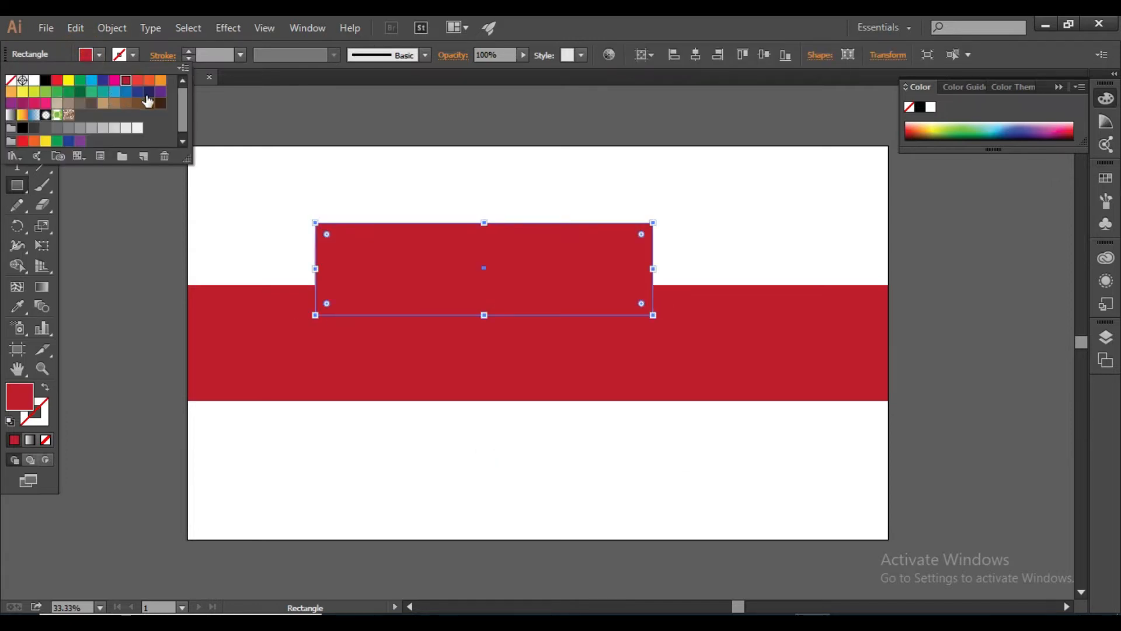
pyautogui.click(69, 141)
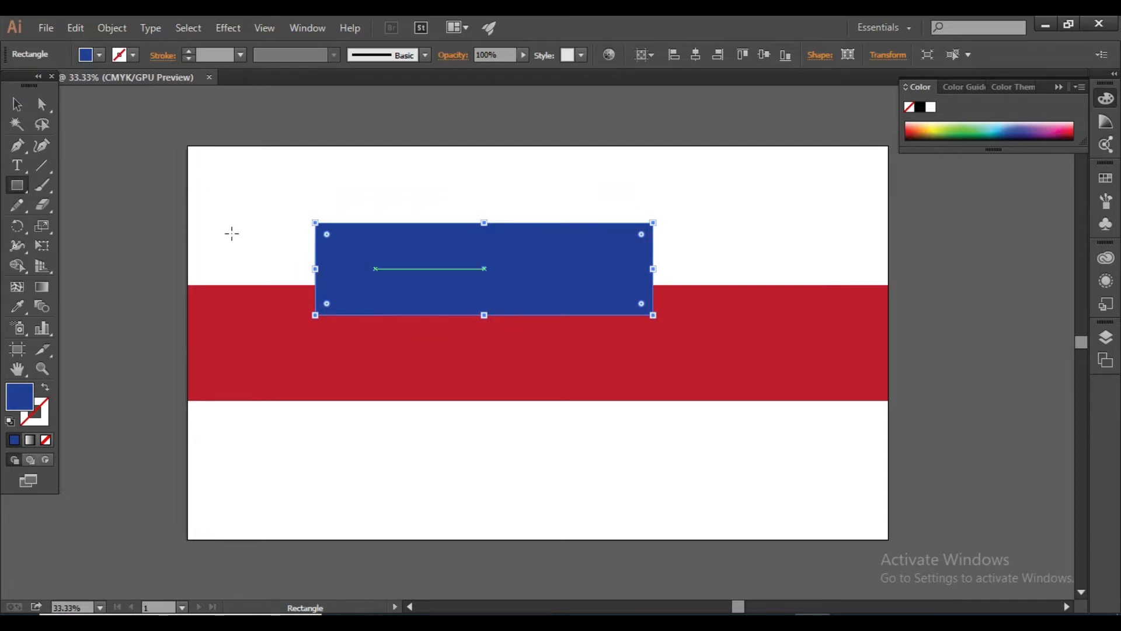
pyautogui.click(696, 58)
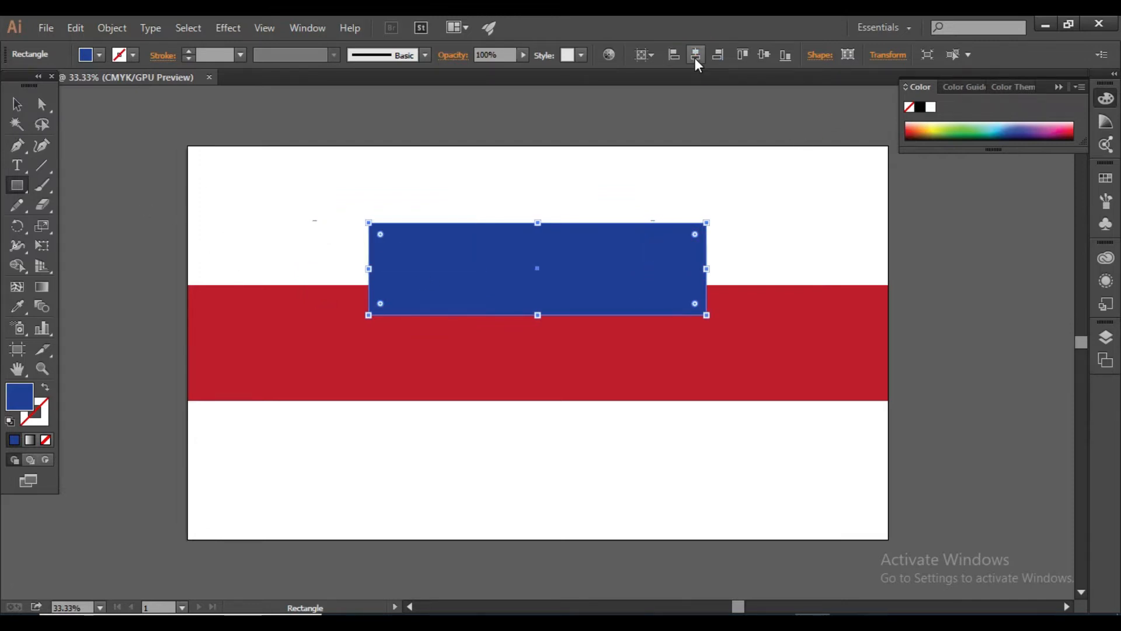
pyautogui.click(760, 54)
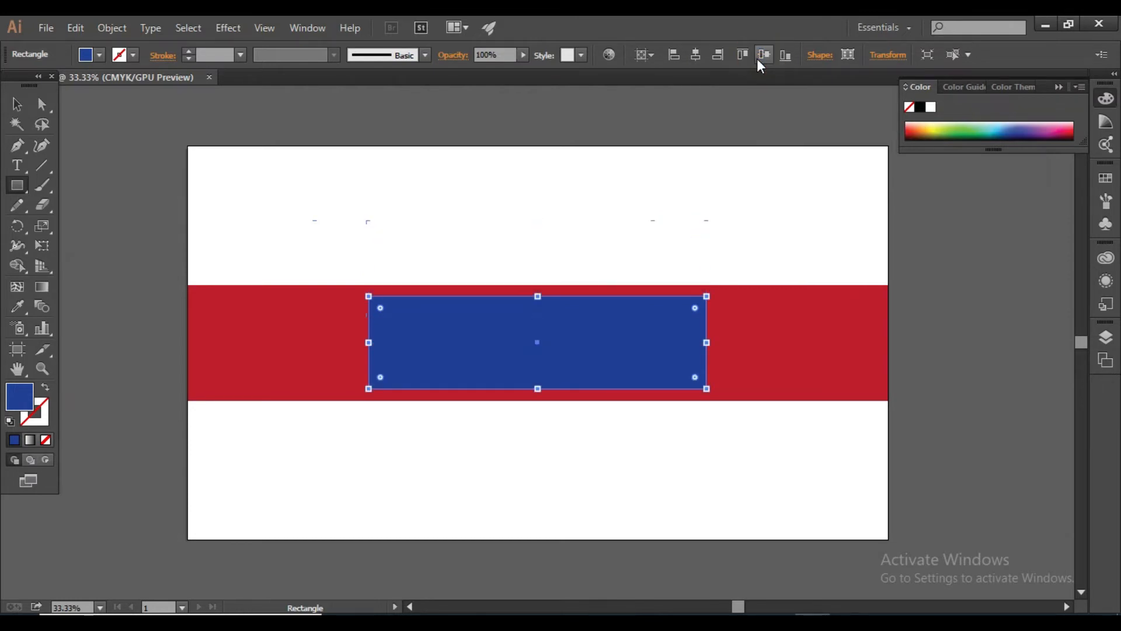
pyautogui.click(17, 104)
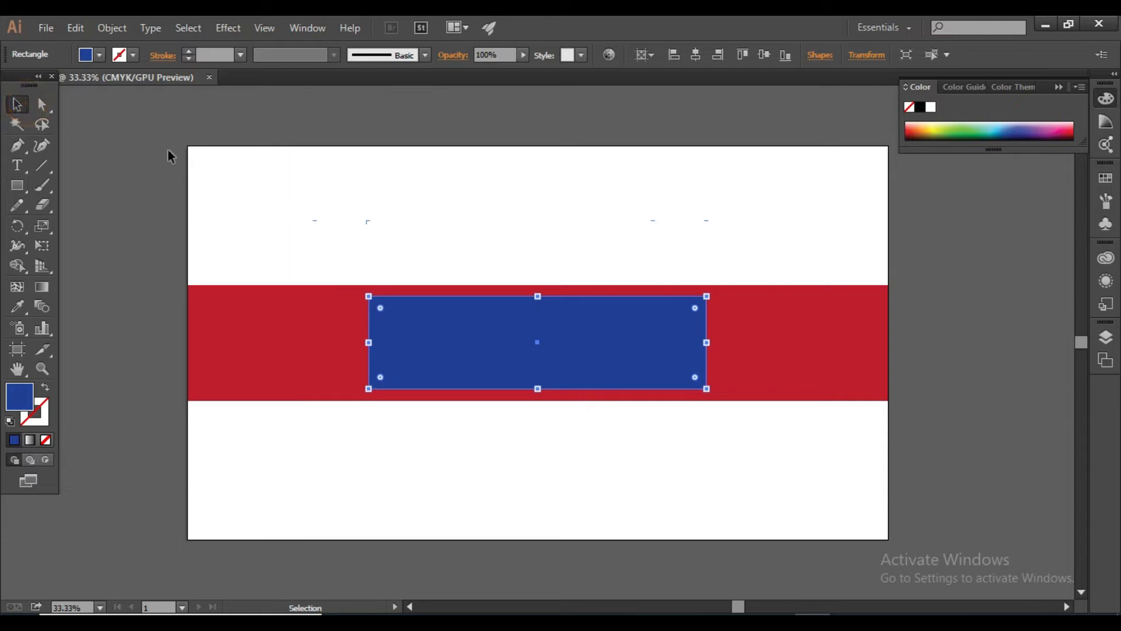
pyautogui.click(482, 230)
pyautogui.click(507, 340)
pyautogui.click(556, 364)
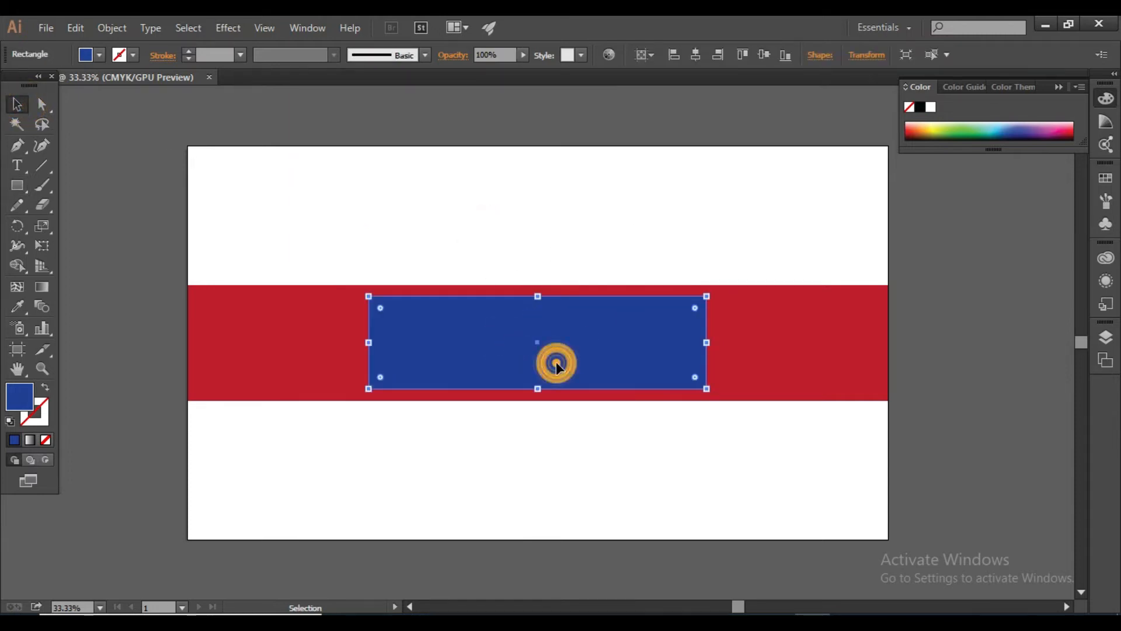
pyautogui.click(512, 245)
pyautogui.click(519, 336)
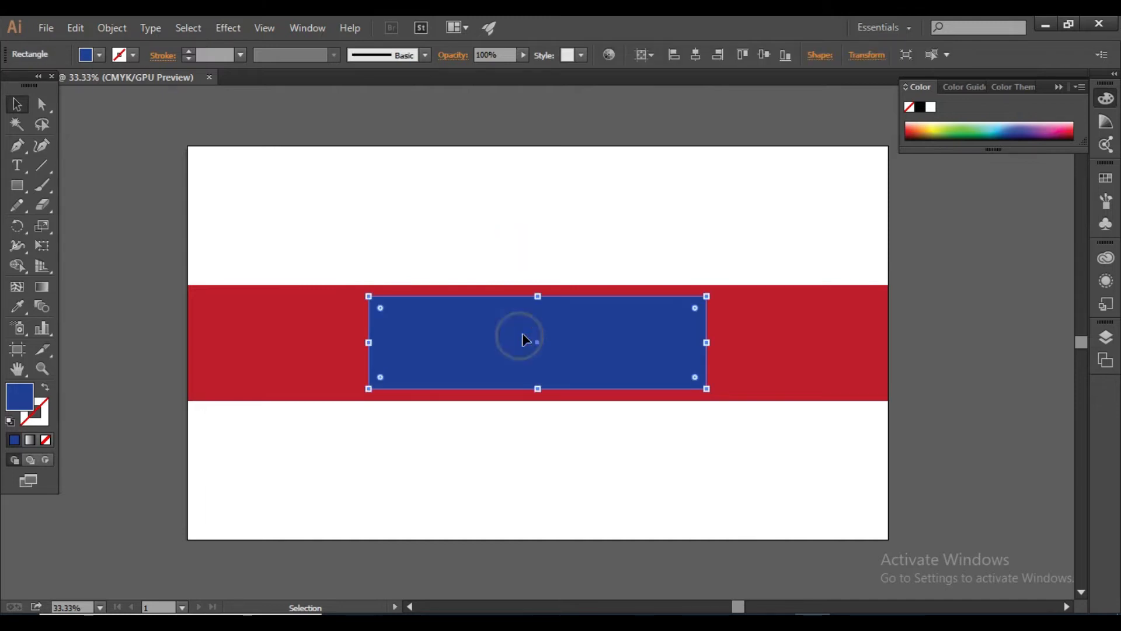
# Duplicate the blue rectangle straight upward by about 429 px, above the red band
pyautogui.click(551, 338)
pyautogui.moveTo(586, 359); pyautogui.dragTo(586, 242)
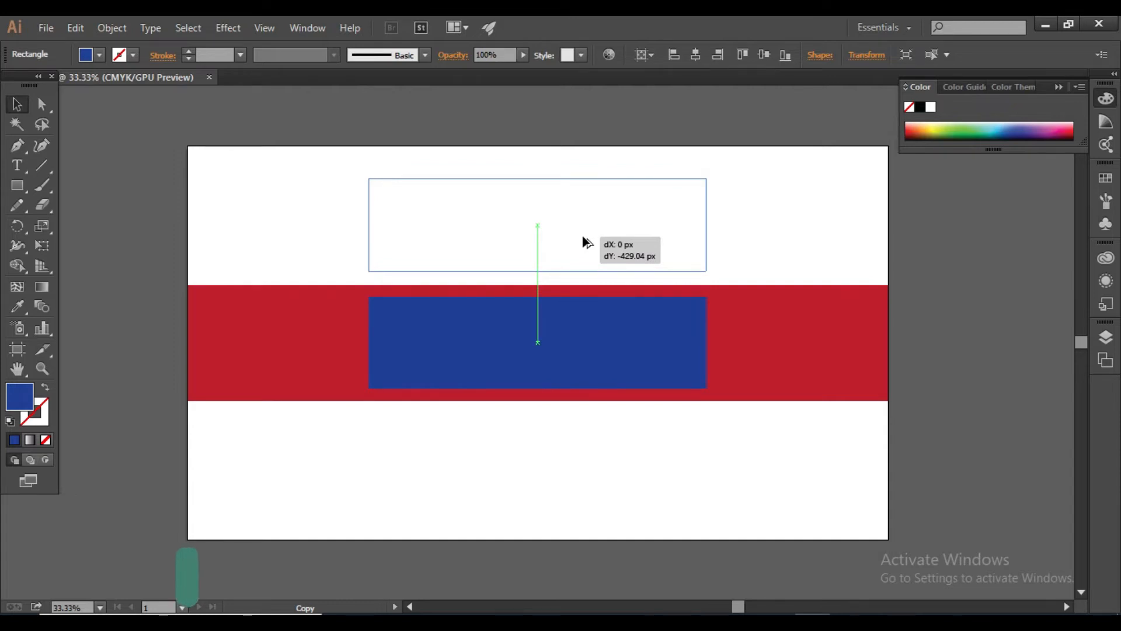
pyautogui.moveTo(583, 237); pyautogui.dragTo(582, 237)
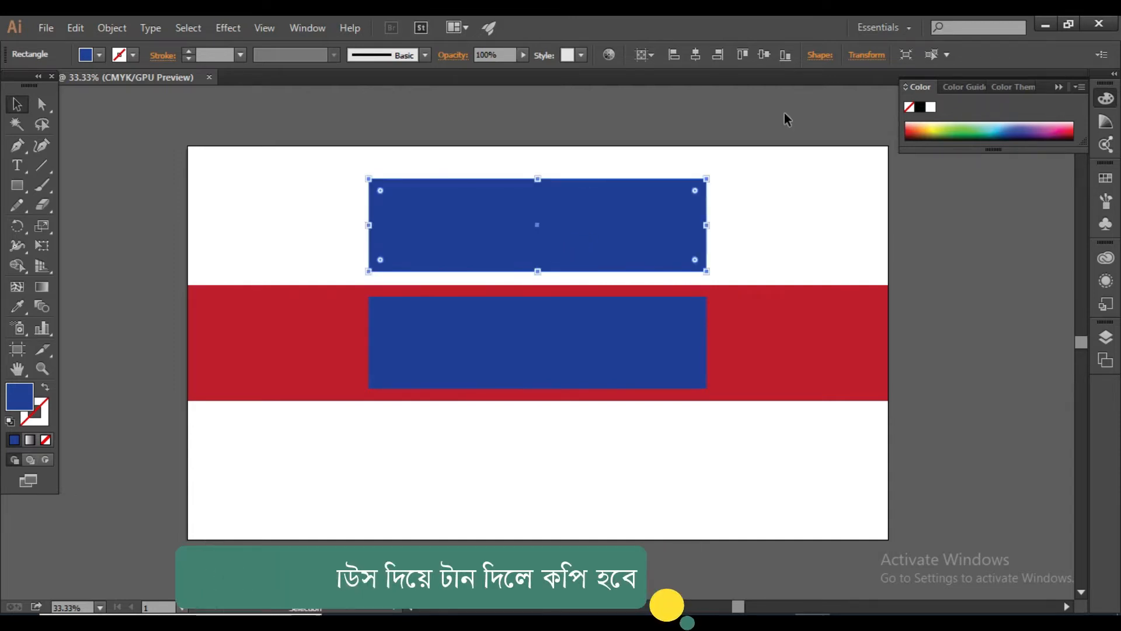
# Set the blue copy's height to 423 px and centre it horizontally and vertically on the artboard
pyautogui.click(866, 62)
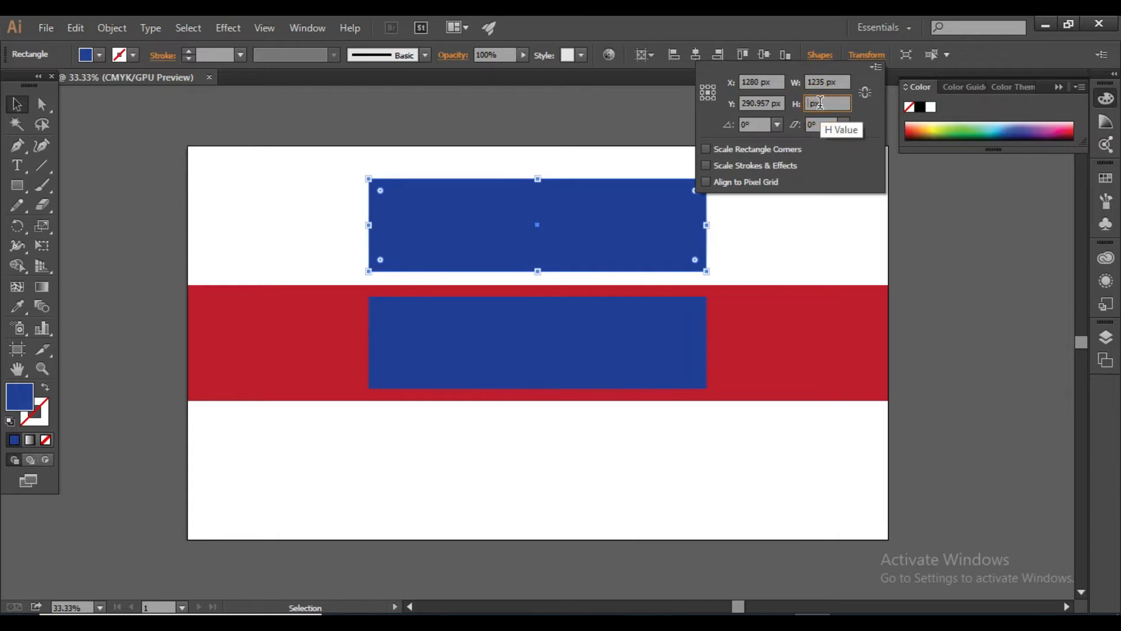
pyautogui.write('423')
pyautogui.press('Return')
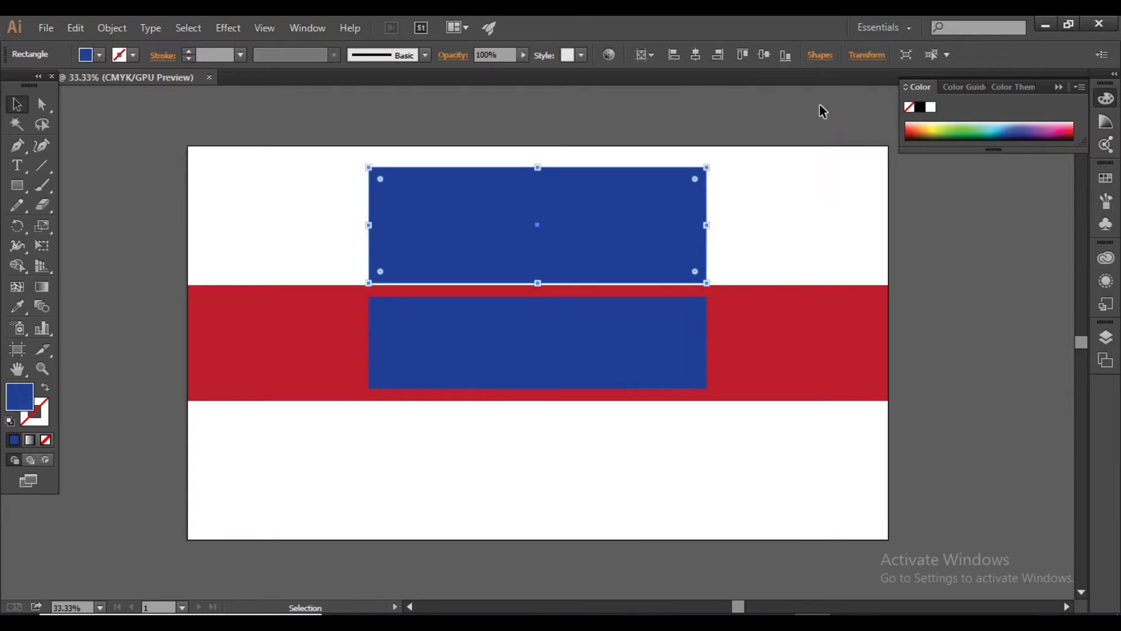
pyautogui.click(698, 55)
pyautogui.click(765, 55)
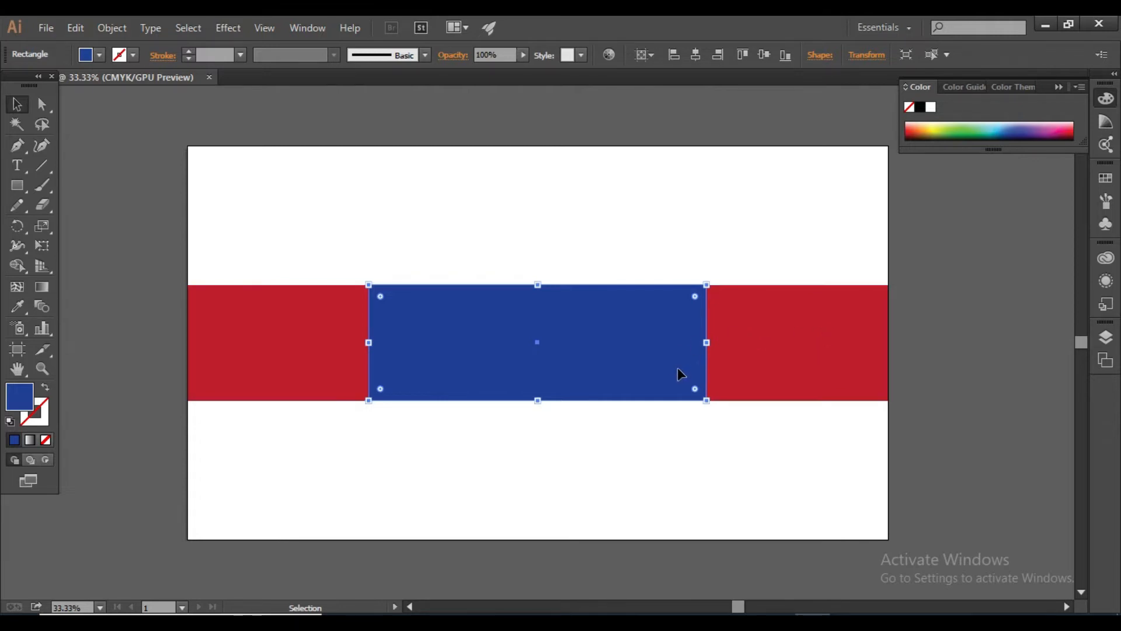
# Fill the 423 px high central rectangle with green
pyautogui.click(432, 205)
pyautogui.click(439, 330)
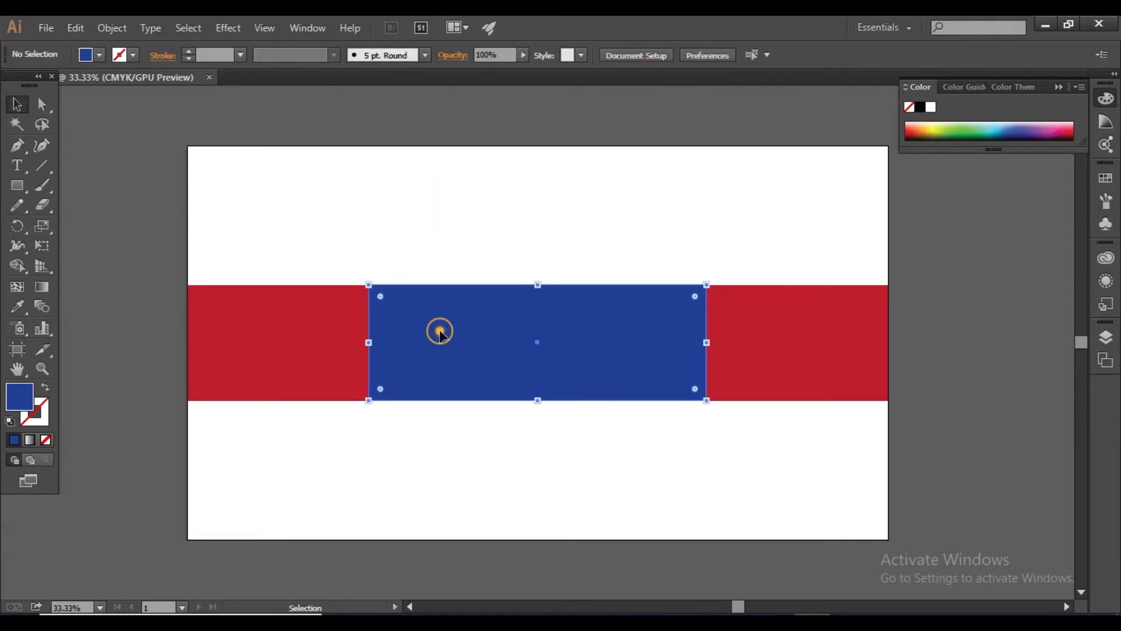
pyautogui.click(86, 54)
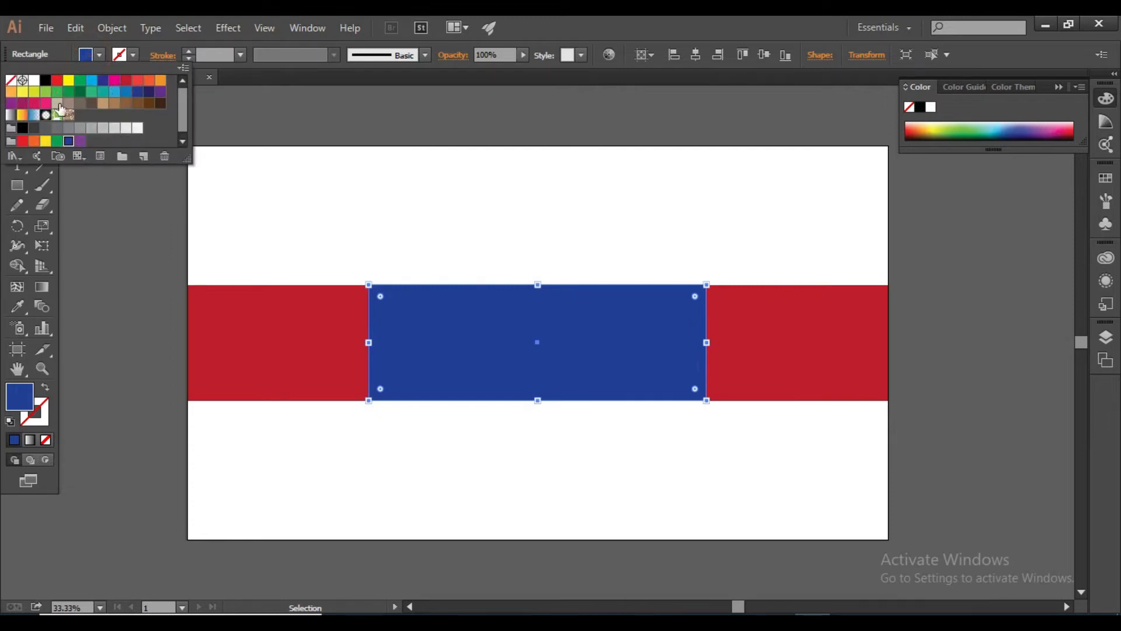
pyautogui.click(91, 95)
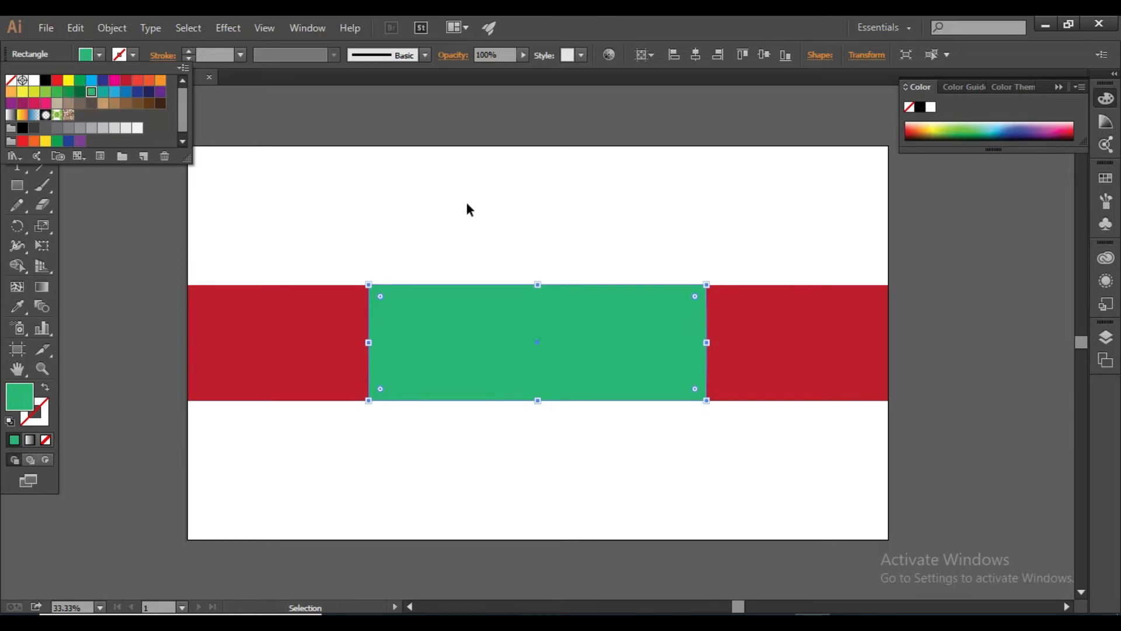
pyautogui.click(455, 231)
pyautogui.click(416, 182)
# Lock the green central rectangle
pyautogui.click(536, 346)
pyautogui.click(566, 242)
pyautogui.click(765, 356)
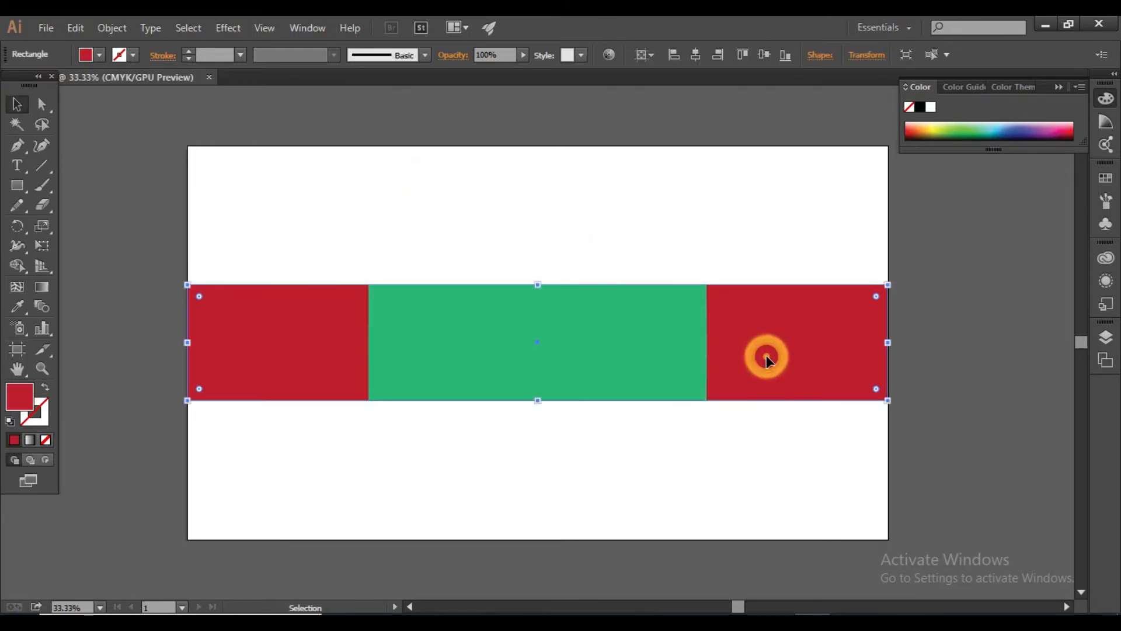
pyautogui.click(238, 354)
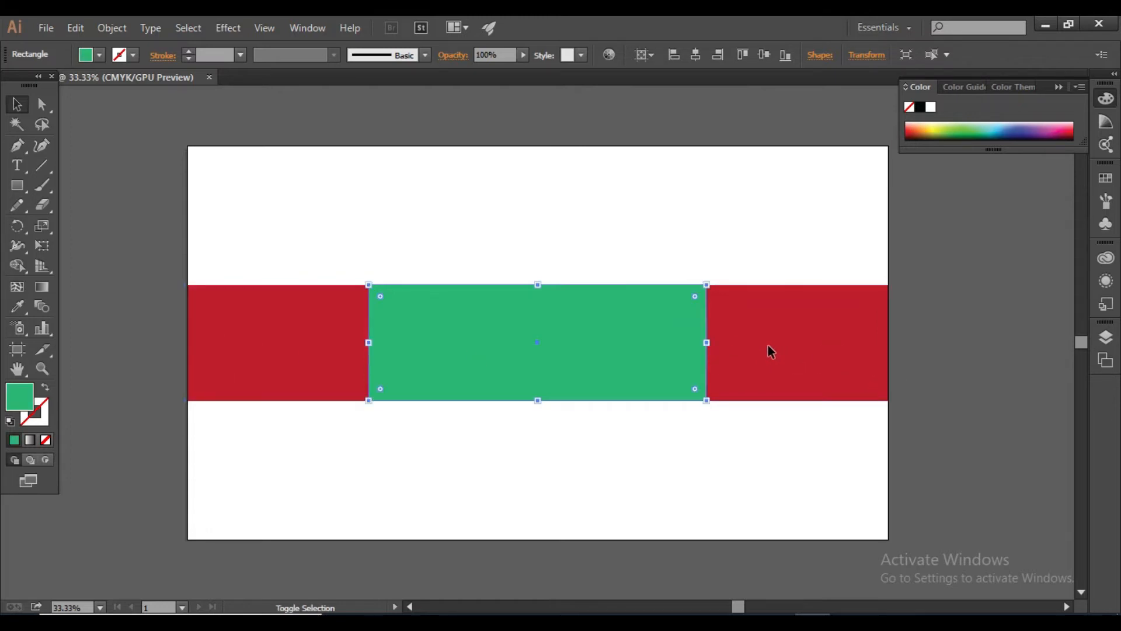
pyautogui.hotkey('ctrl', '2')
# Bring the 338 px high blue rectangle to the front, above the green one
pyautogui.click(622, 345)
pyautogui.click(609, 242)
pyautogui.click(621, 345)
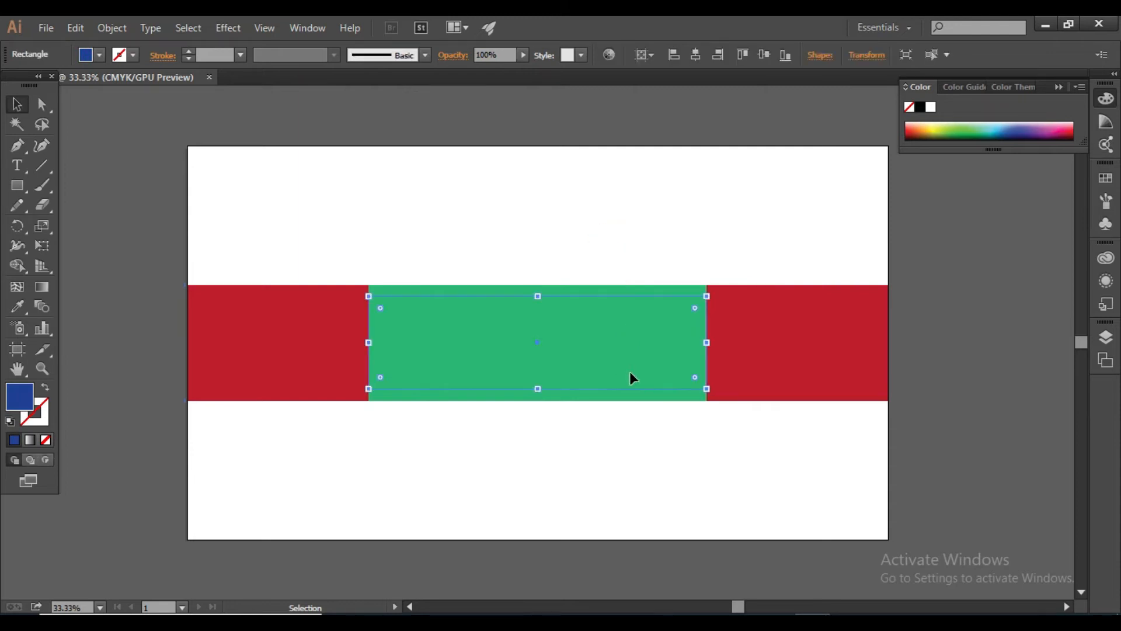
pyautogui.rightClick(562, 341)
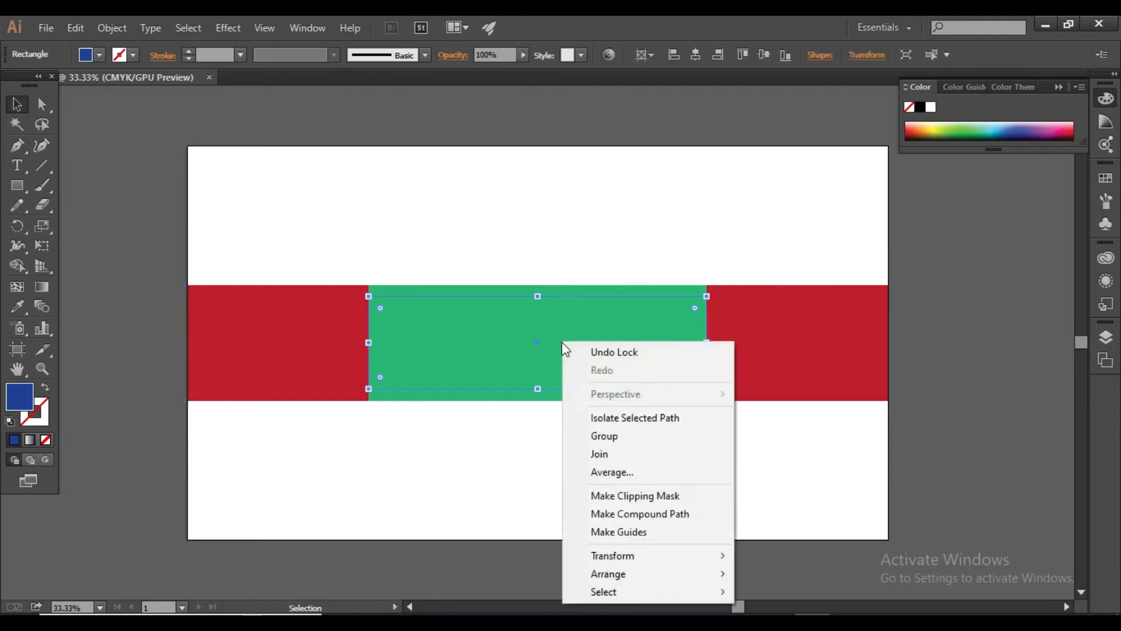
pyautogui.moveTo(647, 577)
pyautogui.click(797, 496)
pyautogui.click(608, 196)
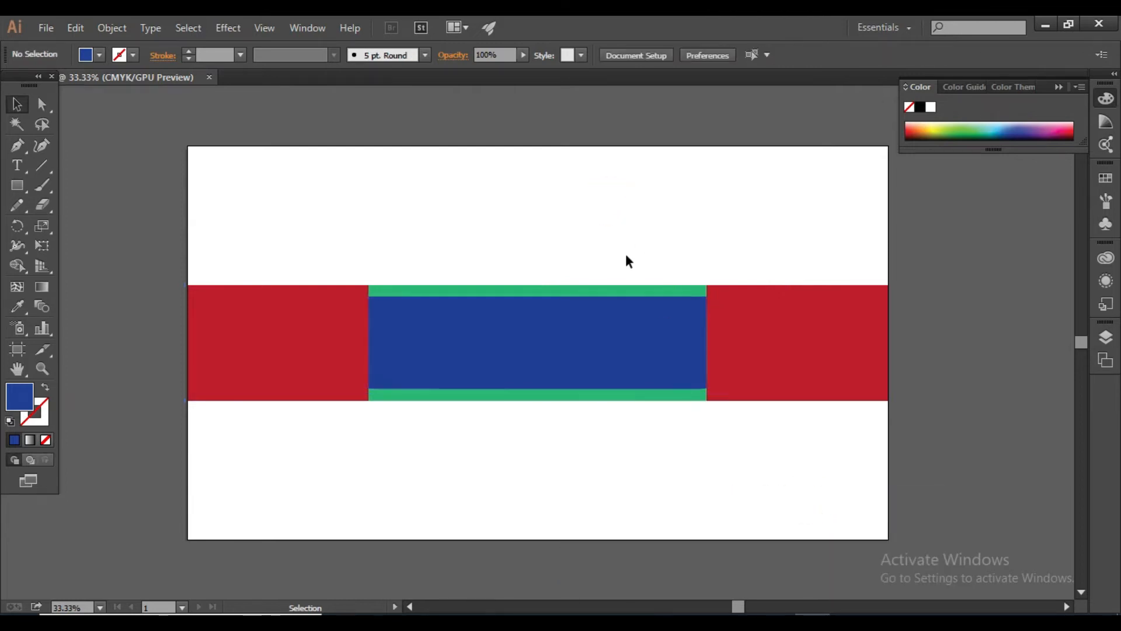
# Examine close up how the blue rectangle sits within the green and red areas
pyautogui.keyDown('ctrl'); pyautogui.click(616, 301); pyautogui.keyUp('ctrl')
pyautogui.moveTo(590, 305); pyautogui.dragTo(687, 224)
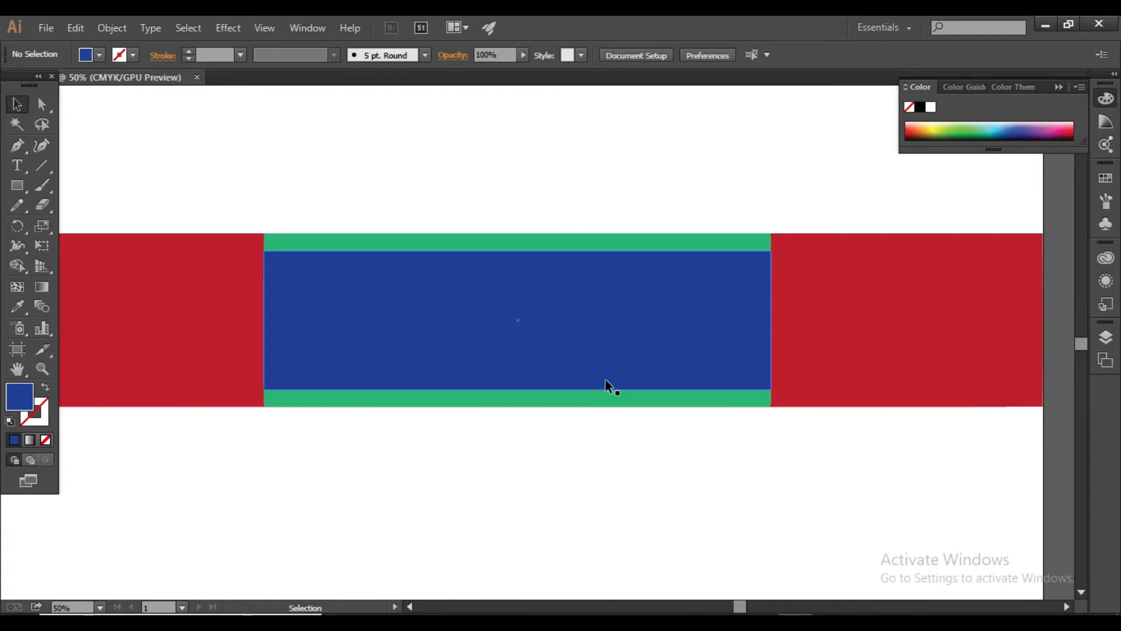
pyautogui.click(473, 320)
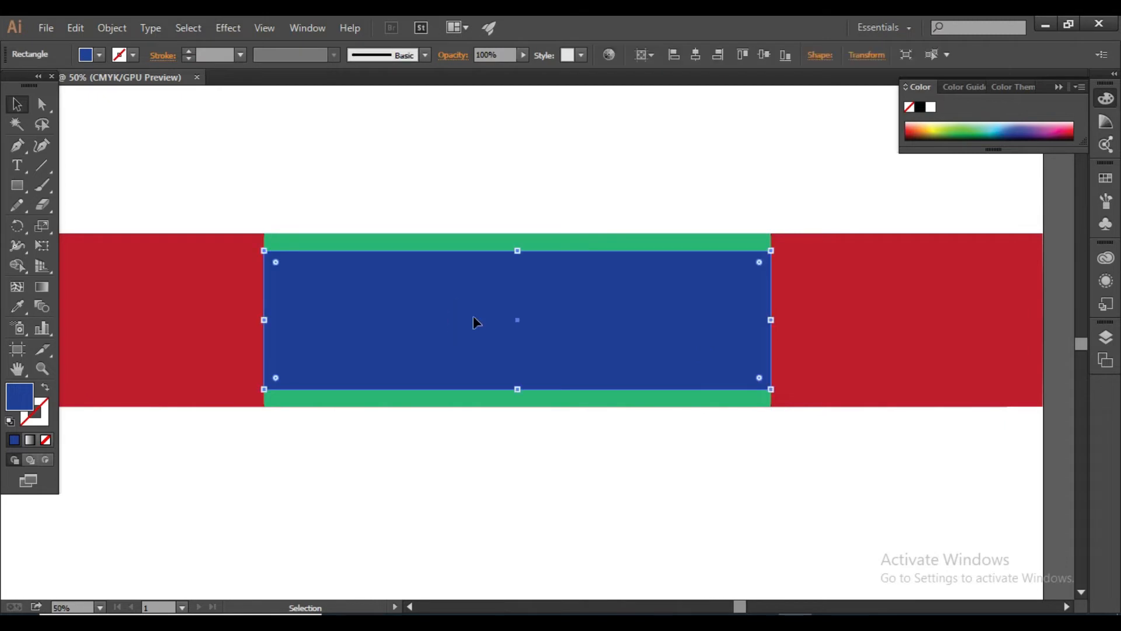
pyautogui.click(537, 318)
pyautogui.click(495, 182)
pyautogui.click(524, 312)
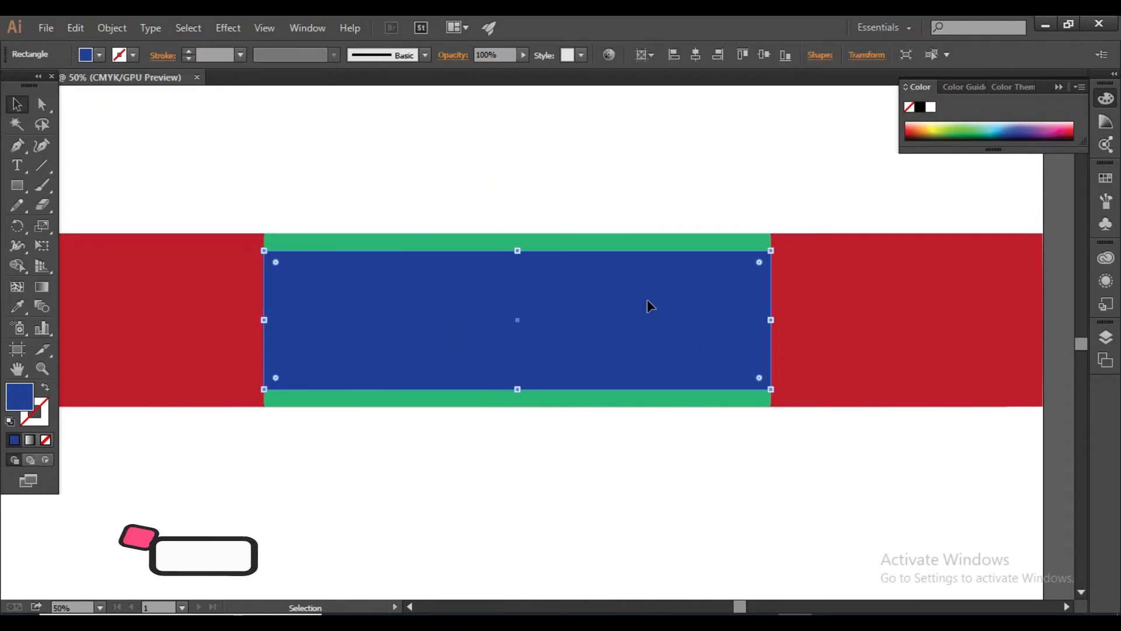
pyautogui.scroll(-1, 634, 318)
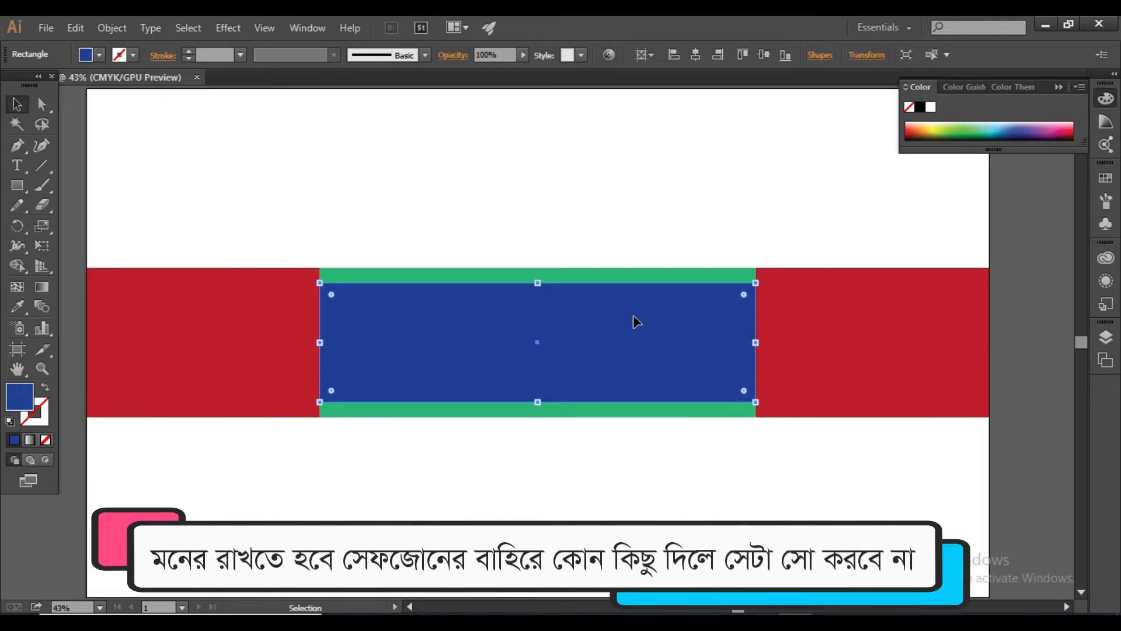
pyautogui.click(384, 218)
pyautogui.click(433, 346)
# Show the rulers and place horizontal guides along the upper and lower edges of the red band
pyautogui.press('a')
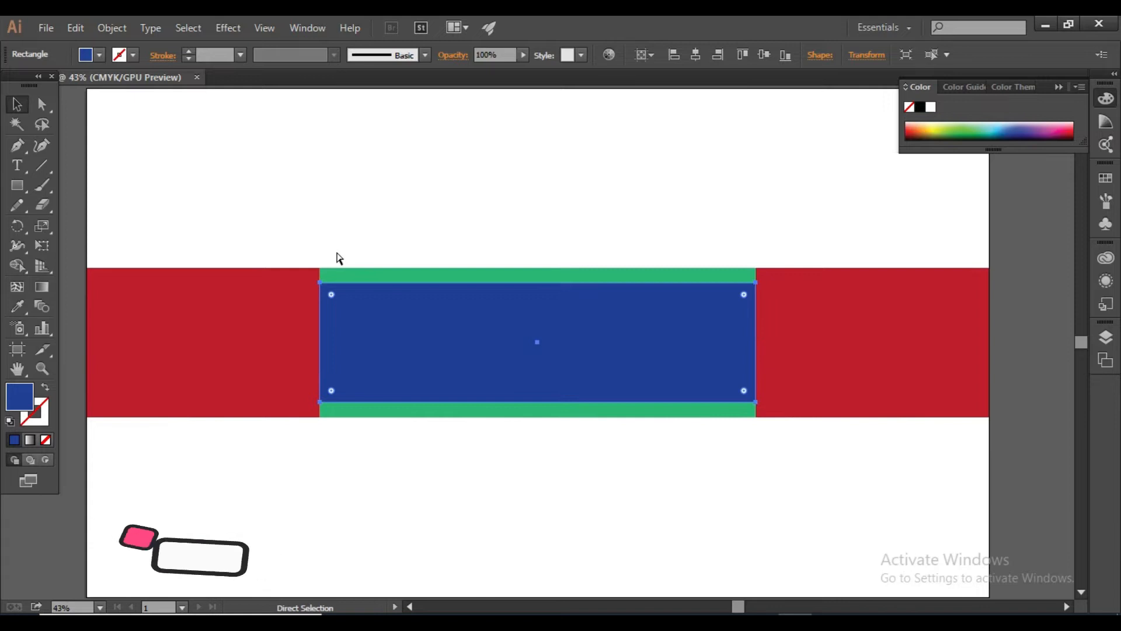
pyautogui.hotkey('ctrl', 'r')
pyautogui.press('v')
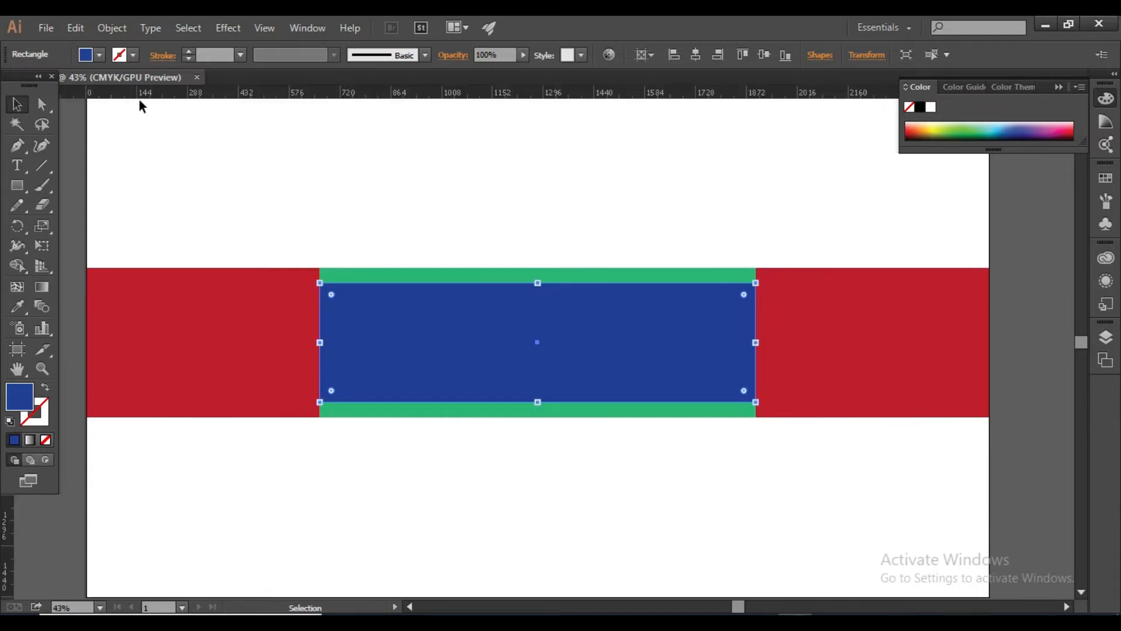
pyautogui.moveTo(146, 92); pyautogui.dragTo(241, 269)
pyautogui.moveTo(196, 95); pyautogui.dragTo(292, 418)
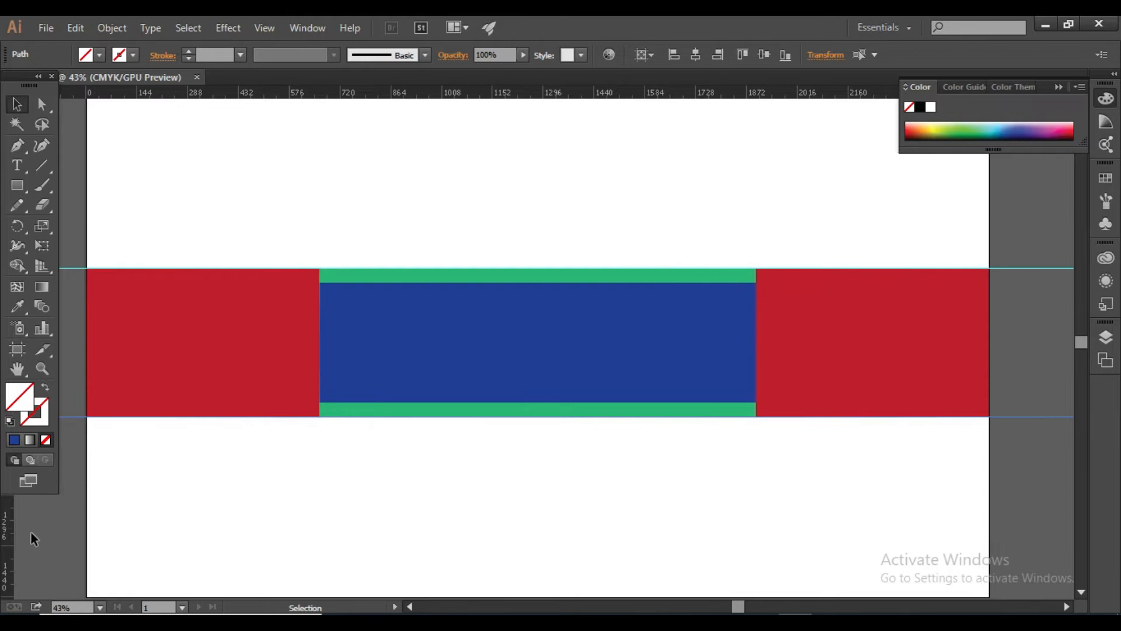
# Place vertical guides on both sides of the blue rectangle and horizontal guides along its upper and lower edges
pyautogui.moveTo(7, 514); pyautogui.dragTo(320, 529)
pyautogui.moveTo(15, 524); pyautogui.dragTo(755, 480)
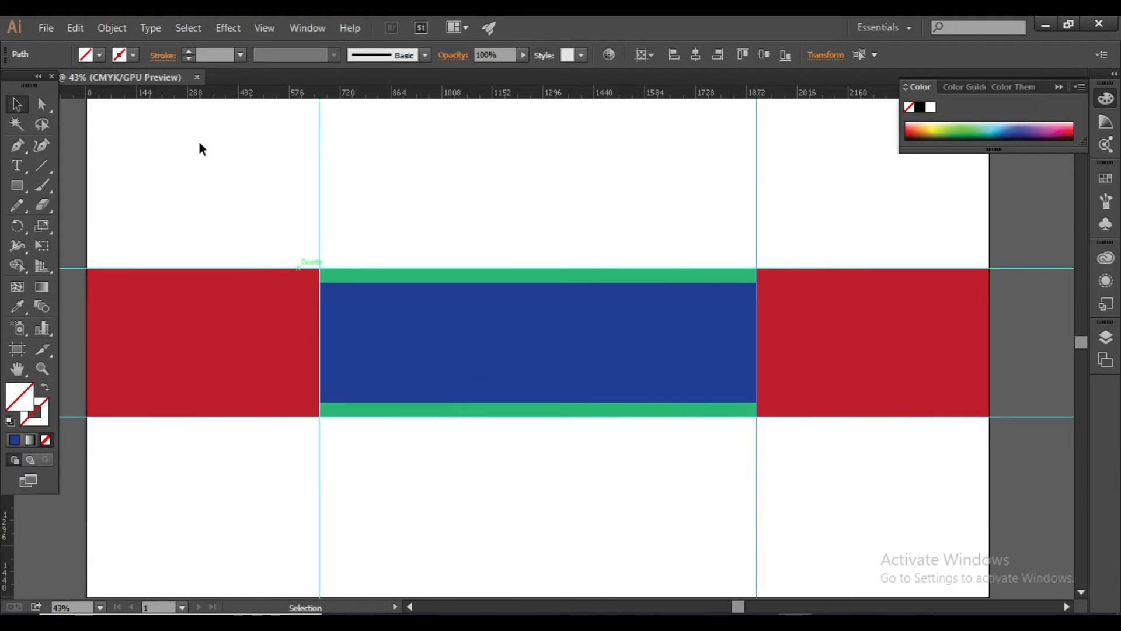
pyautogui.moveTo(275, 94); pyautogui.dragTo(346, 279)
pyautogui.moveTo(320, 94); pyautogui.dragTo(388, 400)
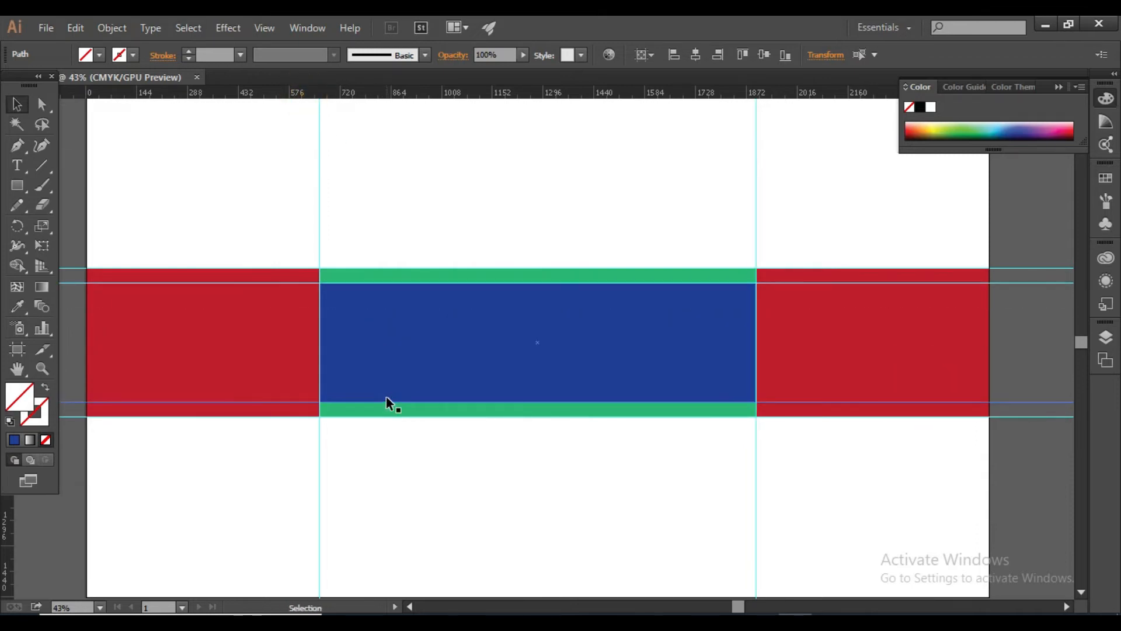
pyautogui.click(154, 151)
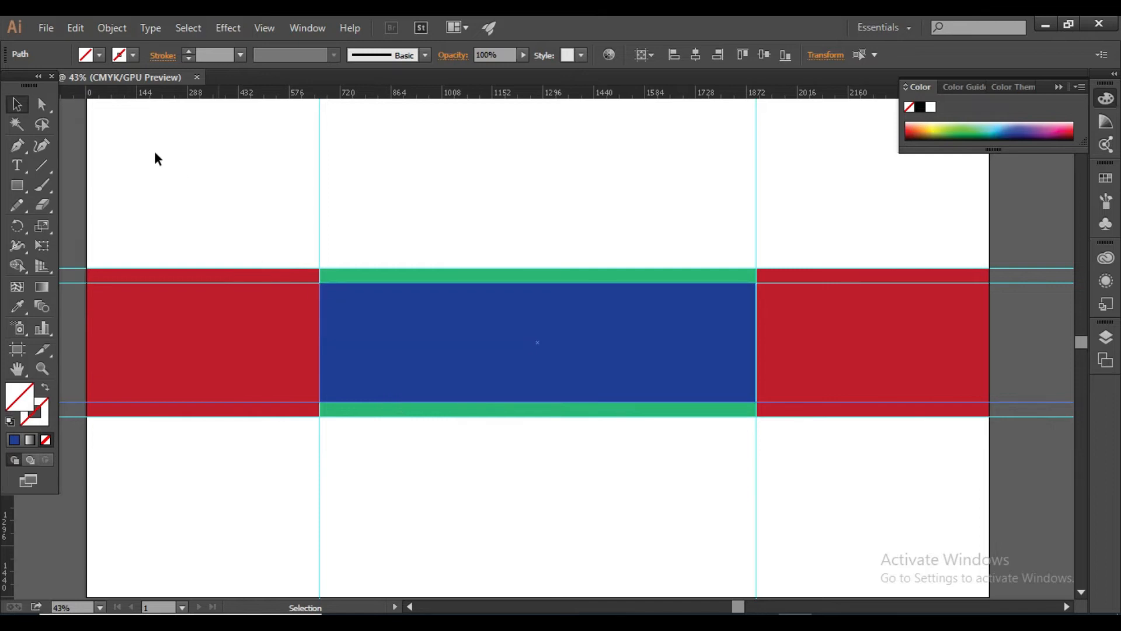
pyautogui.click(238, 201)
# Delete the blue, red and green rectangles, keeping only the guides on the artboard
pyautogui.click(634, 336)
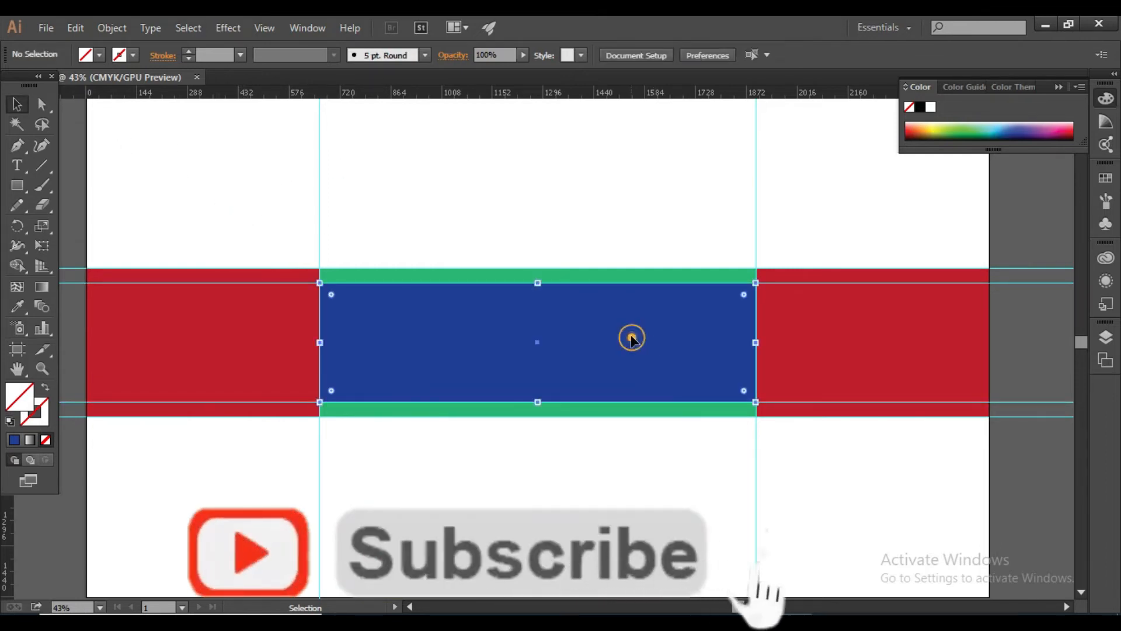
pyautogui.click(526, 208)
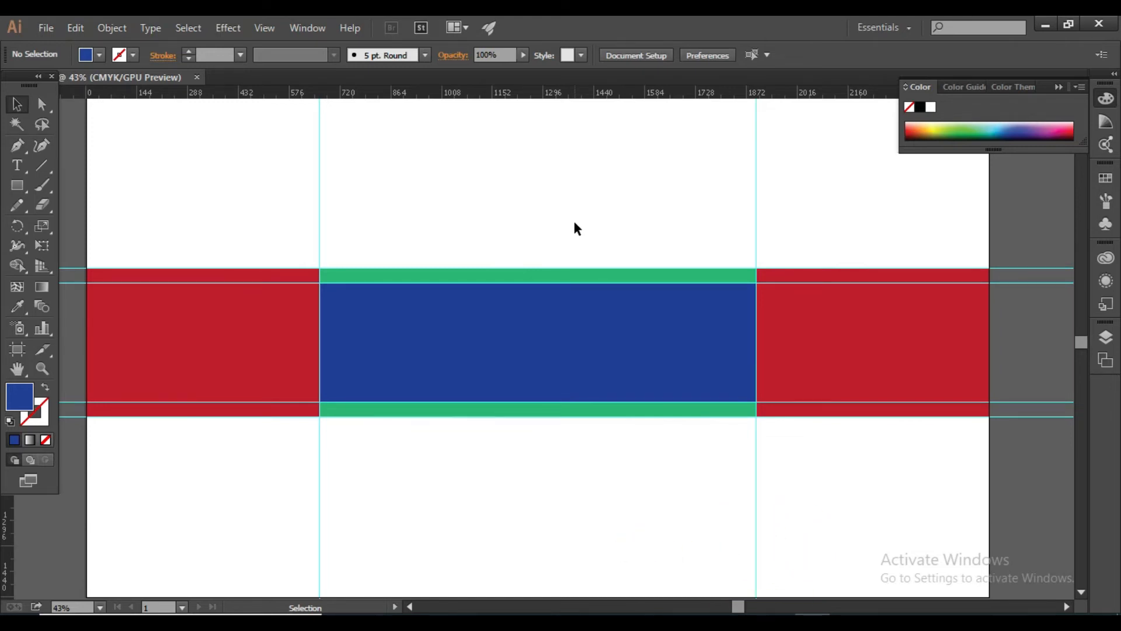
pyautogui.click(549, 331)
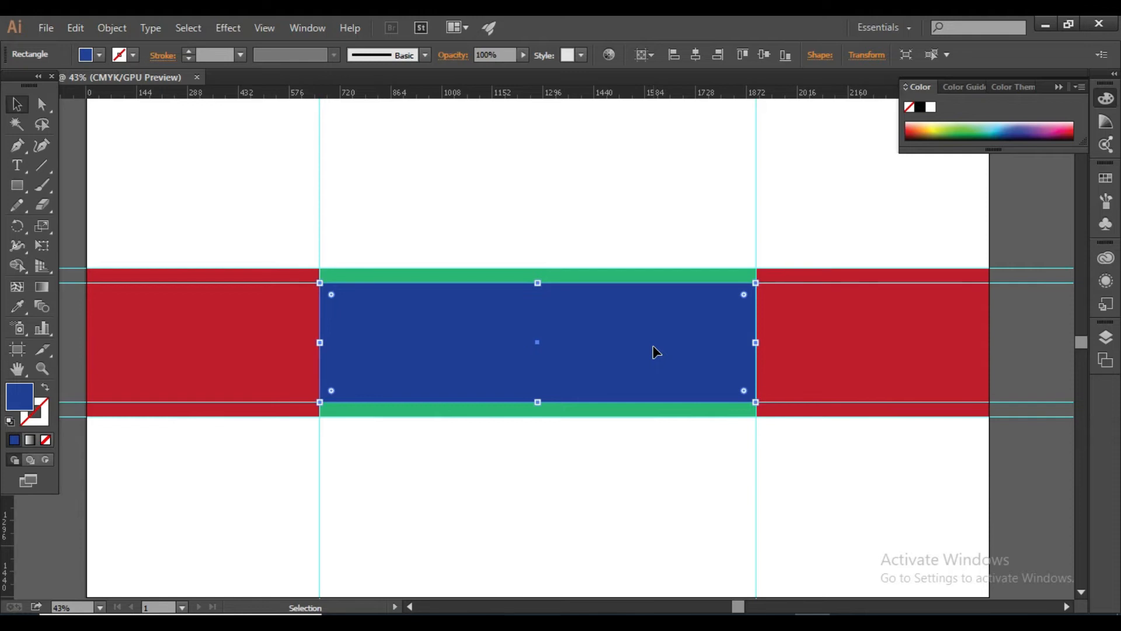
pyautogui.press('Delete')
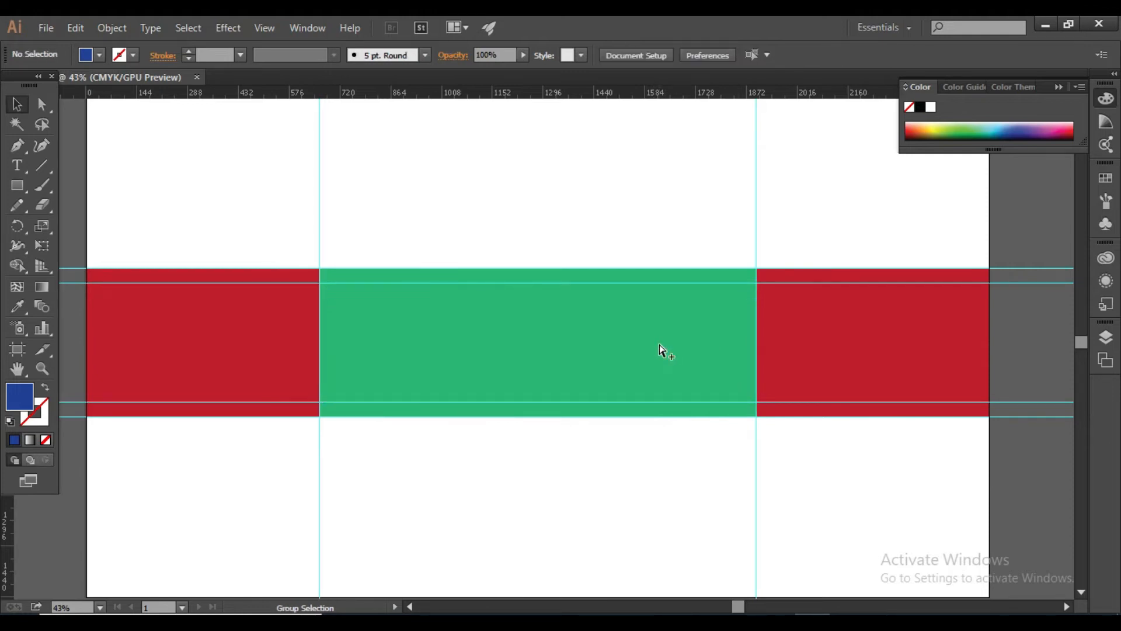
pyautogui.click(658, 349)
pyautogui.click(572, 202)
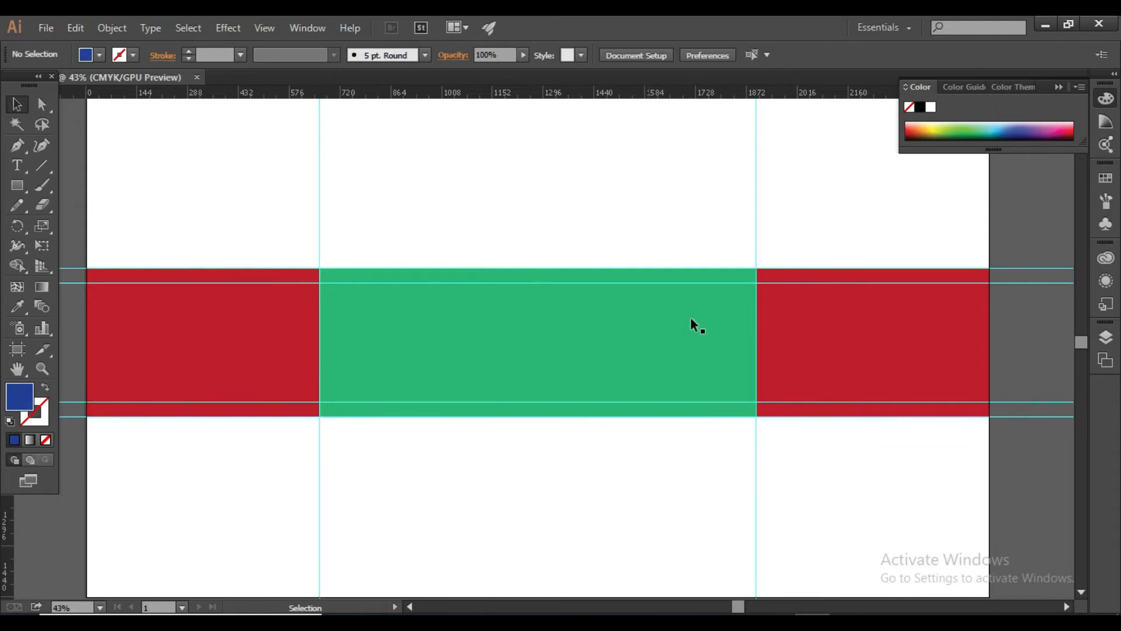
pyautogui.click(806, 334)
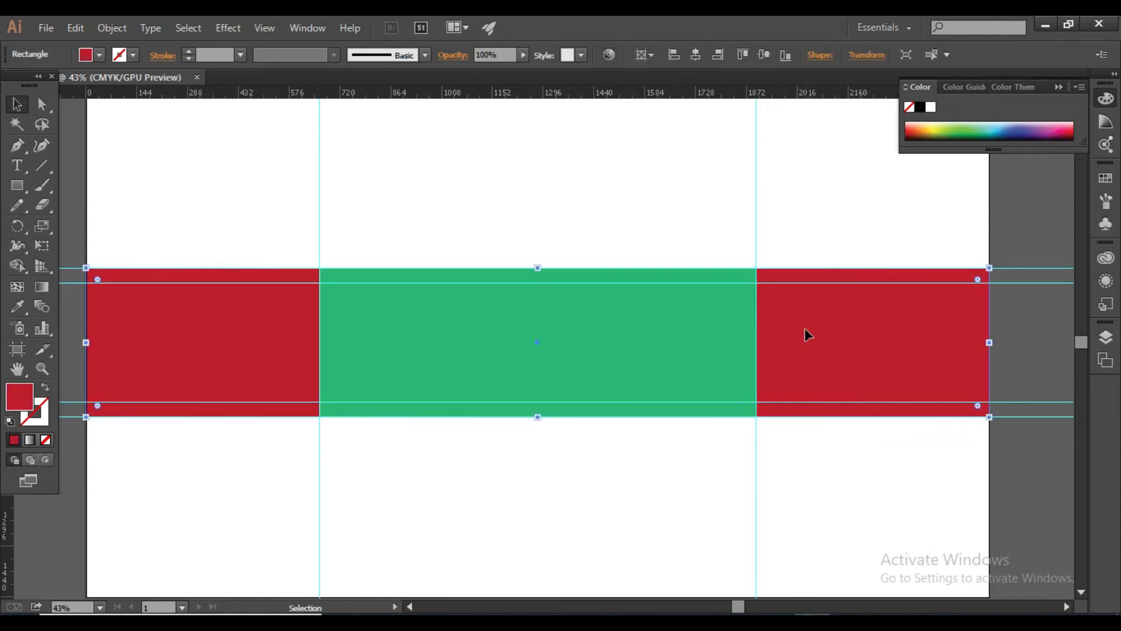
pyautogui.press('Delete')
pyautogui.click(676, 331)
pyautogui.press('Delete')
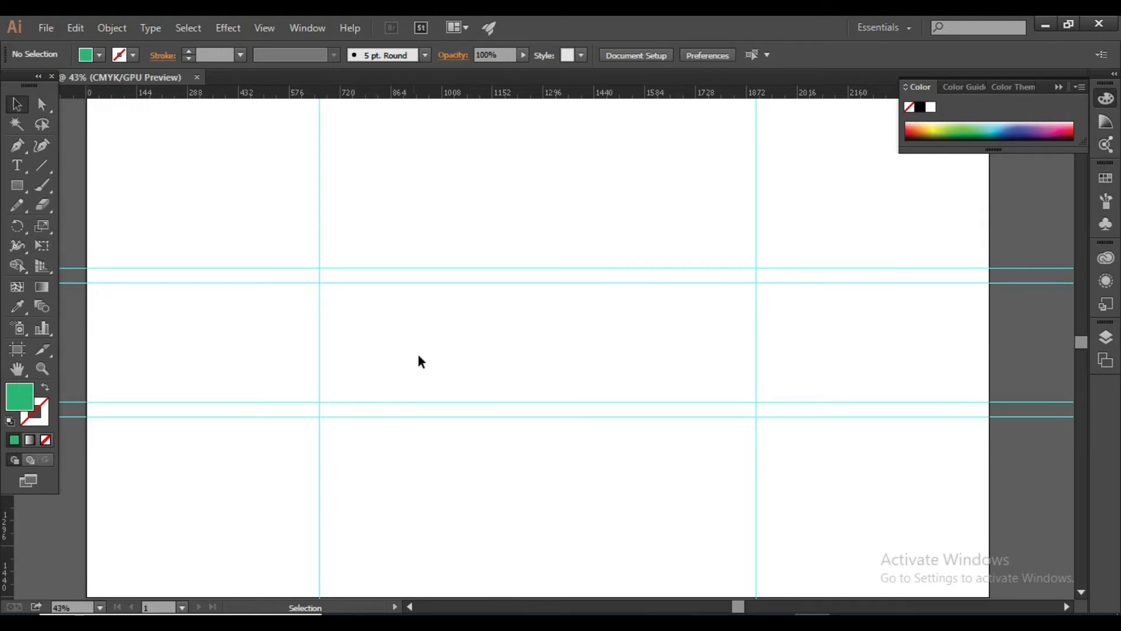
# Create a rectangle 1235 px wide and 338 px high on the empty artboard
pyautogui.click(22, 184)
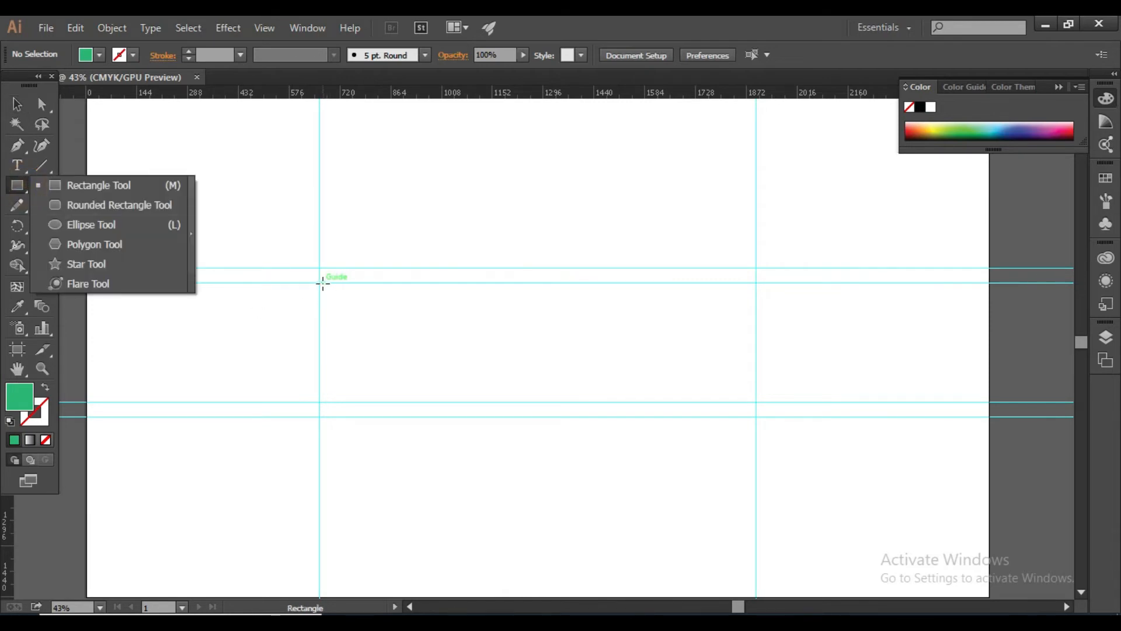
pyautogui.click(362, 305)
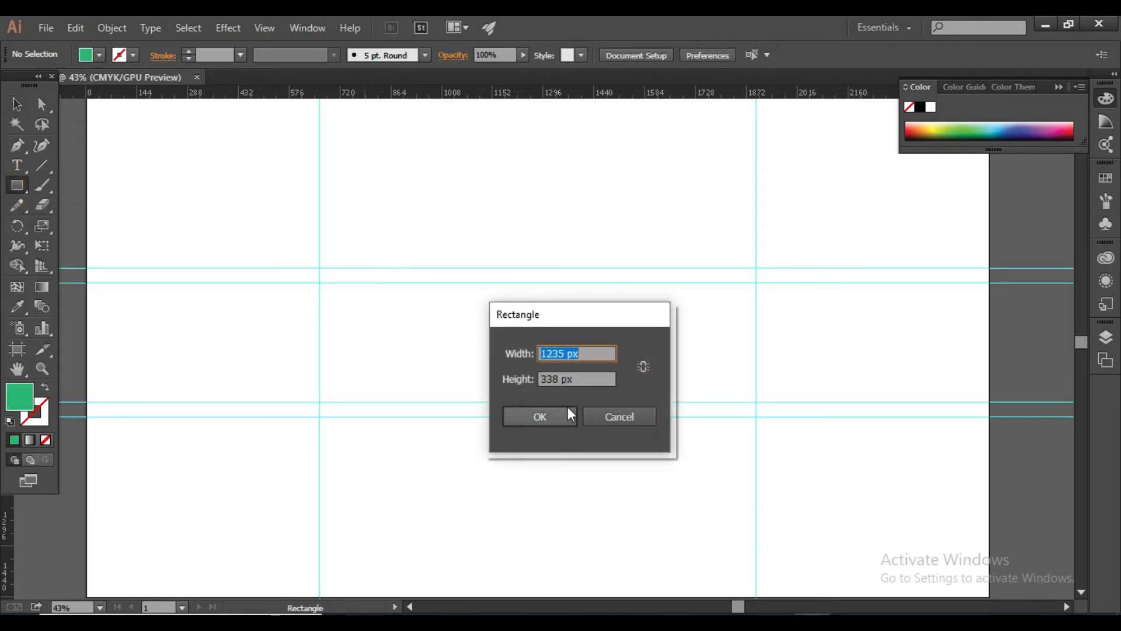
pyautogui.click(545, 418)
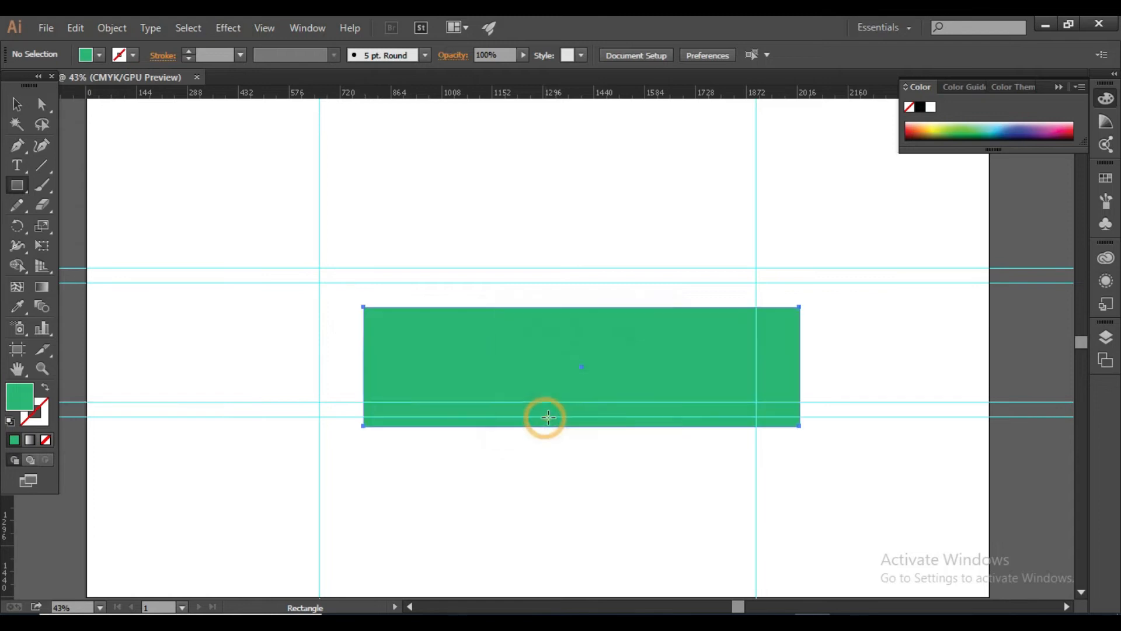
# Fill the new rectangle with the yellow-to-red gradient swatch
pyautogui.press('v')
pyautogui.click(88, 54)
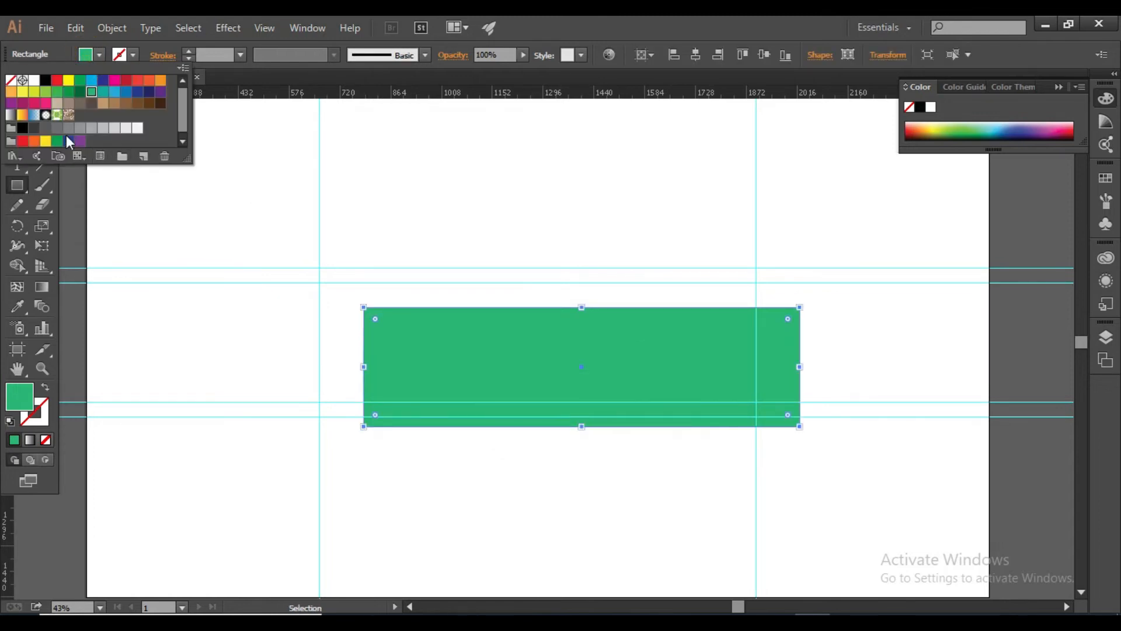
pyautogui.click(22, 115)
pyautogui.press('m')
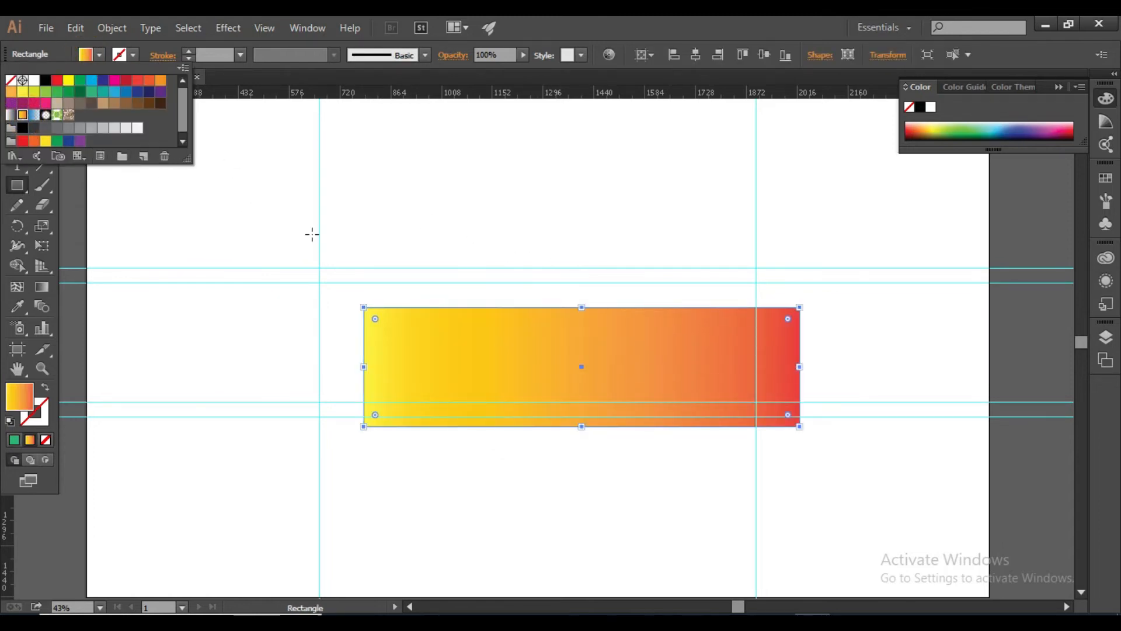
# Centre the gradient rectangle horizontally and vertically on the artboard, inside the inner guides
pyautogui.click(695, 55)
pyautogui.click(695, 55)
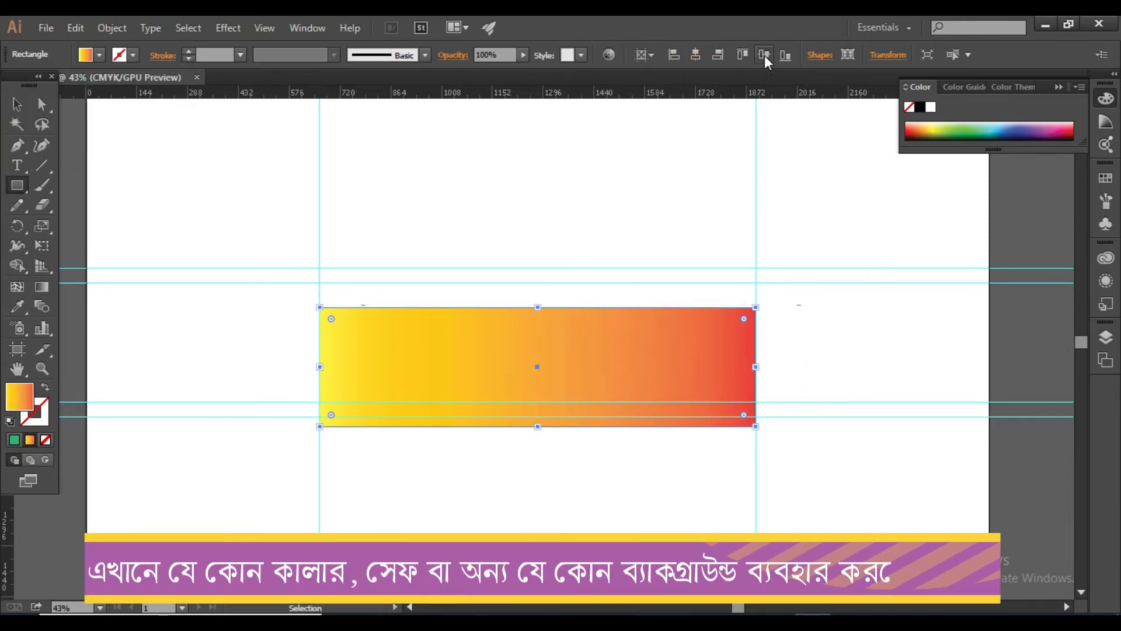
pyautogui.click(764, 54)
pyautogui.click(17, 104)
pyautogui.click(511, 210)
pyautogui.click(674, 365)
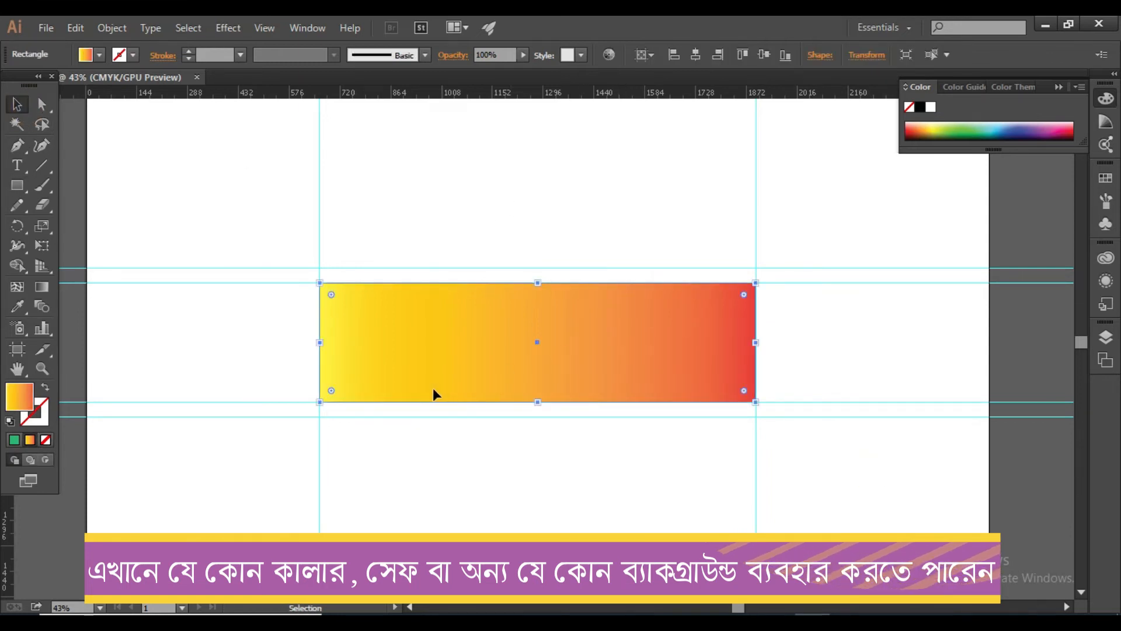
# Remove the central rectangle's fill and give it a magenta stroke
pyautogui.click(46, 440)
pyautogui.click(100, 54)
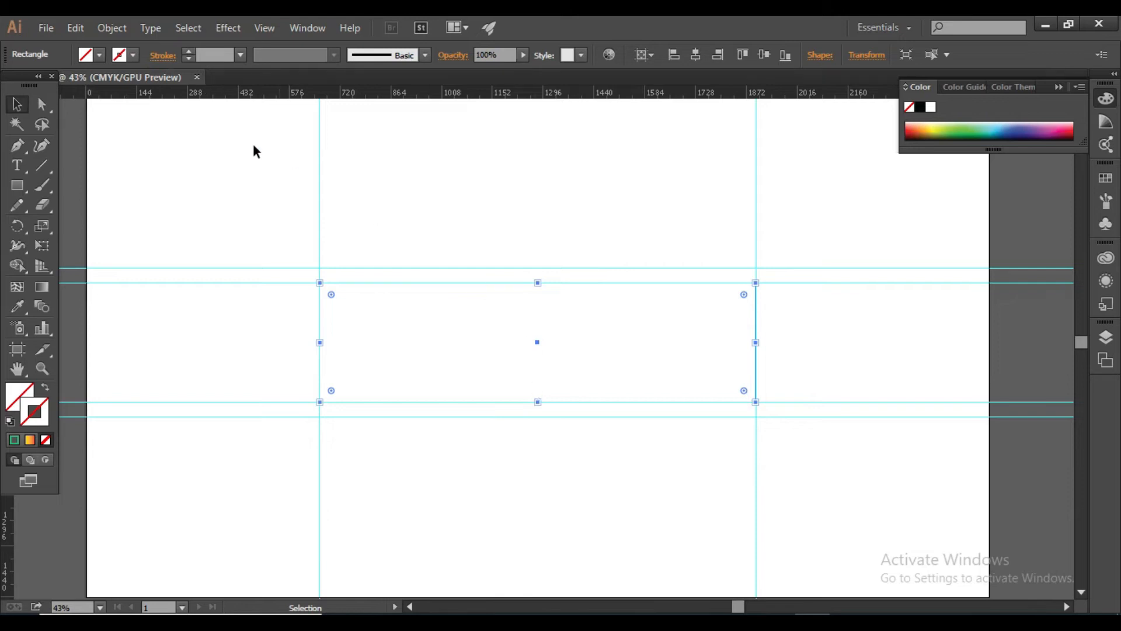
pyautogui.click(124, 56)
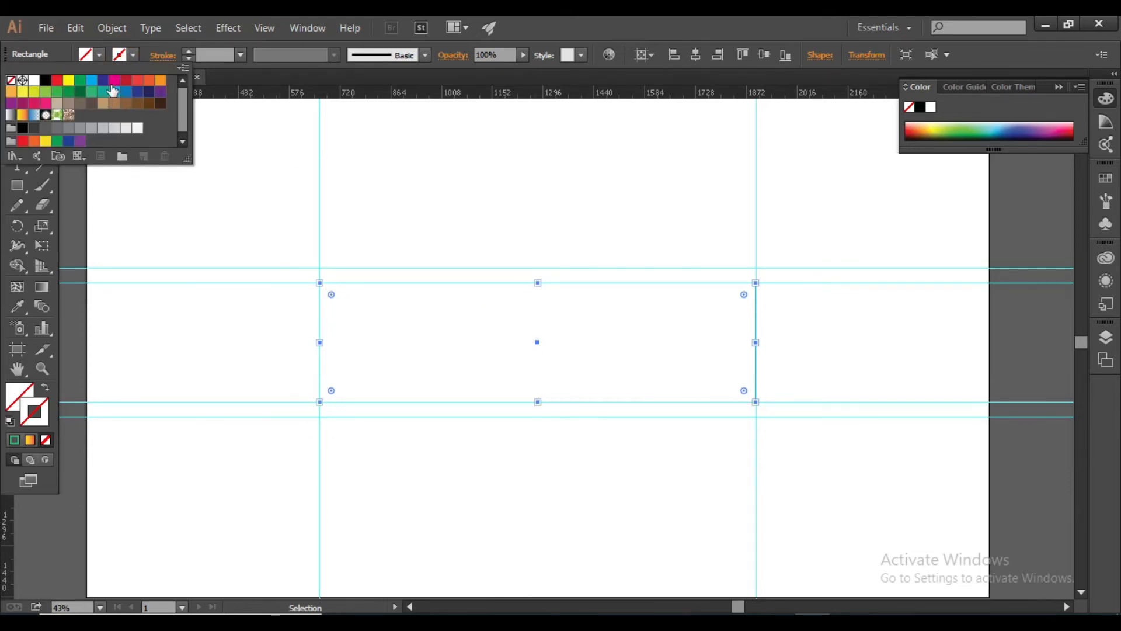
pyautogui.click(115, 81)
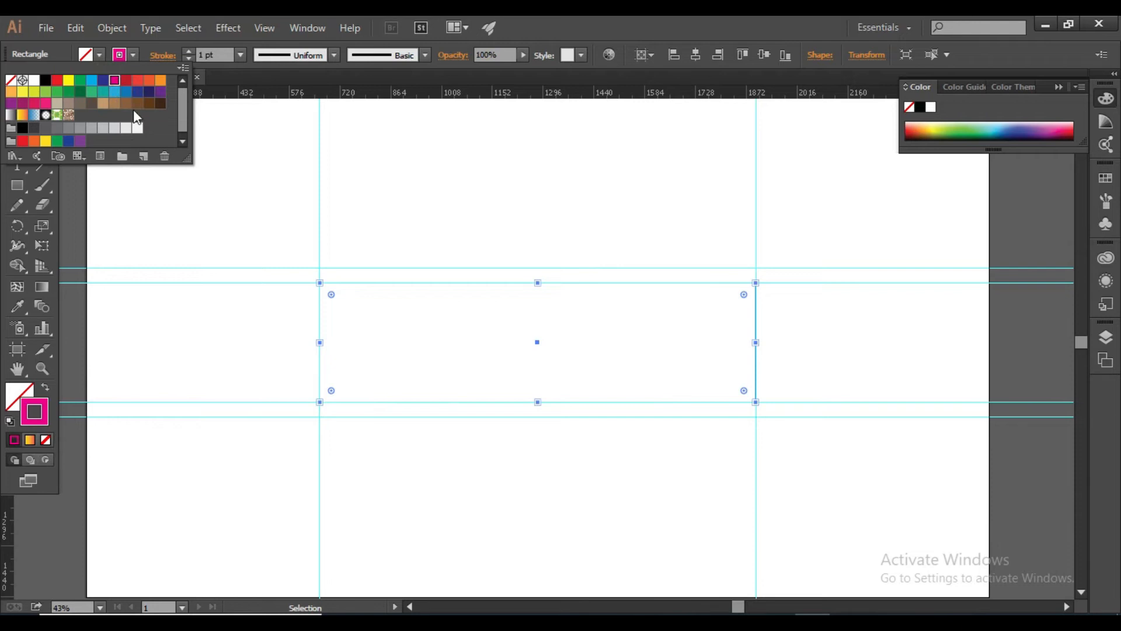
# Set the central rectangle's stroke weight to 3 pt
pyautogui.click(188, 52)
pyautogui.click(188, 52)
pyautogui.click(548, 152)
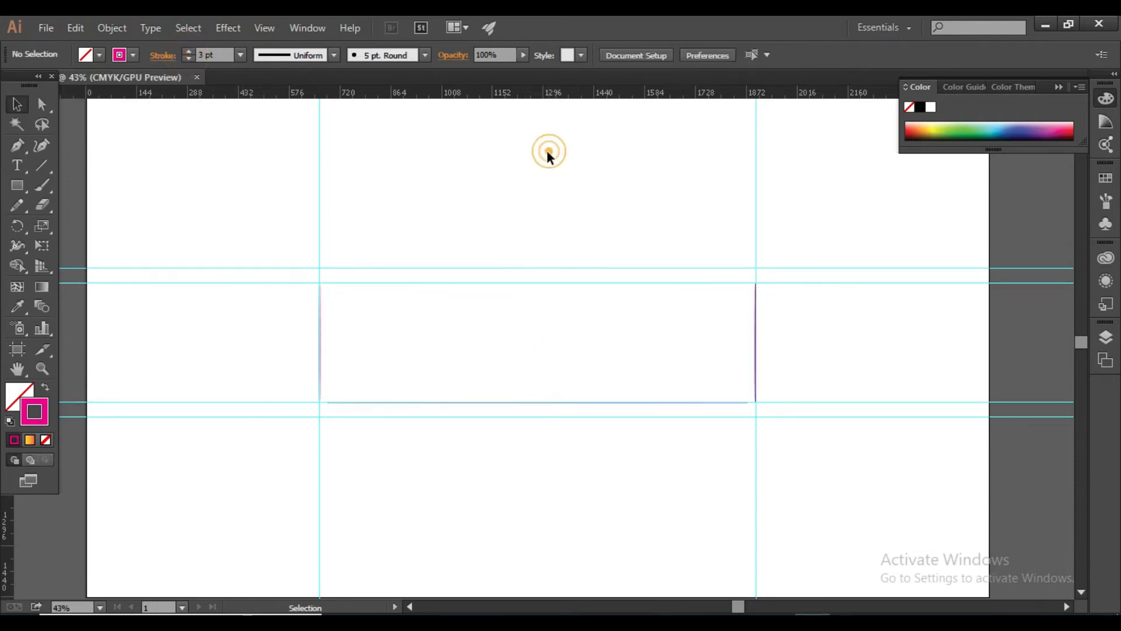
# Delete all the guides around the central rectangle, both vertical and horizontal
pyautogui.moveTo(190, 149); pyautogui.dragTo(224, 522)
pyautogui.press('Delete')
pyautogui.moveTo(245, 171); pyautogui.dragTo(865, 312)
pyautogui.click(279, 176)
pyautogui.moveTo(243, 167); pyautogui.dragTo(842, 231)
pyautogui.press('Delete')
# Set the central rectangle's stroke weight to 8 pt
pyautogui.moveTo(448, 250); pyautogui.dragTo(560, 403)
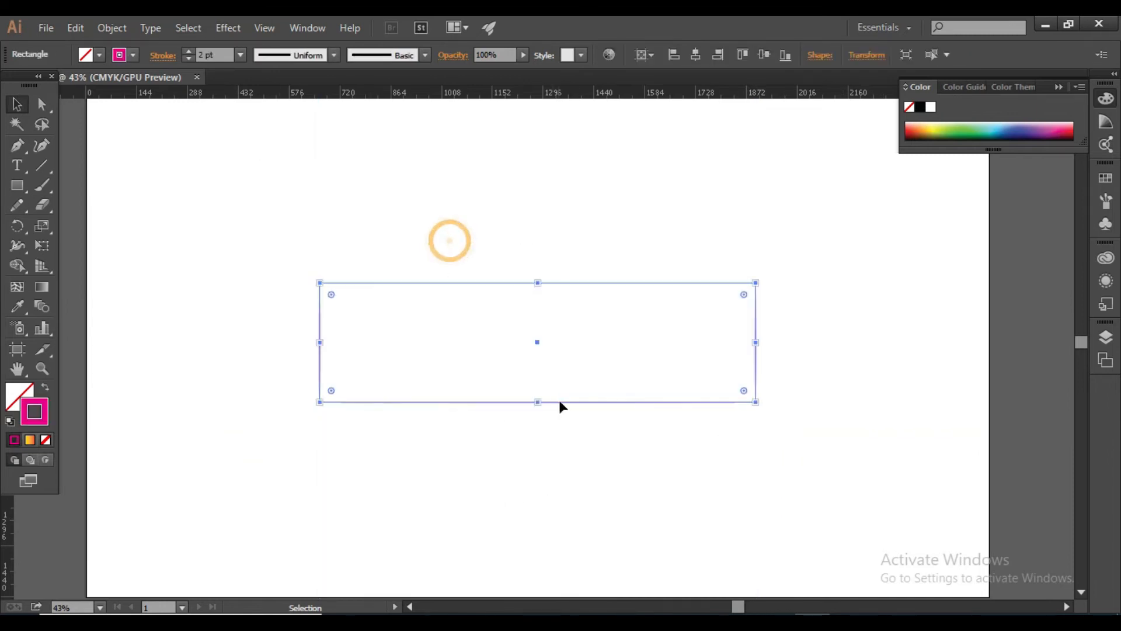
pyautogui.click(189, 51)
pyautogui.click(188, 51)
pyautogui.click(189, 51)
pyautogui.click(603, 216)
# Duplicate the magenta-outlined rectangle, placing the copy about 172 px to the left at the same height
pyautogui.moveTo(586, 227); pyautogui.dragTo(677, 307)
pyautogui.click(691, 233)
pyautogui.moveTo(597, 209); pyautogui.dragTo(699, 350)
pyautogui.moveTo(563, 213); pyautogui.dragTo(637, 320)
pyautogui.click(599, 227)
pyautogui.moveTo(537, 182); pyautogui.dragTo(536, 285)
pyautogui.click(564, 206)
pyautogui.click(599, 285)
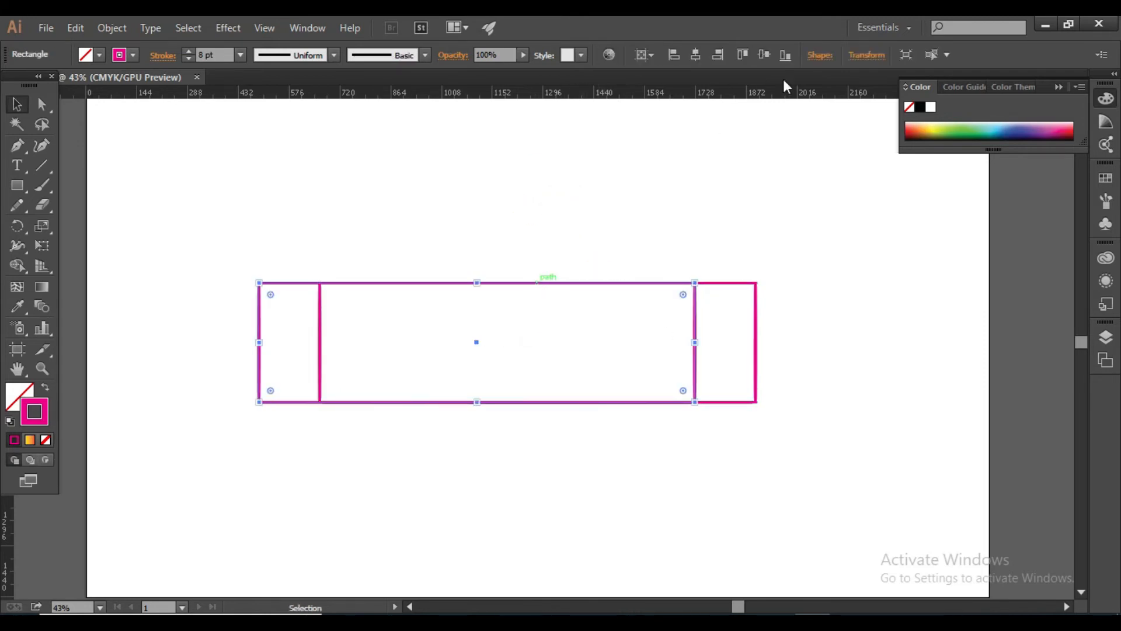
# Set the copied rectangle's width to 2560 px and centre it horizontally on the artboard
pyautogui.click(866, 56)
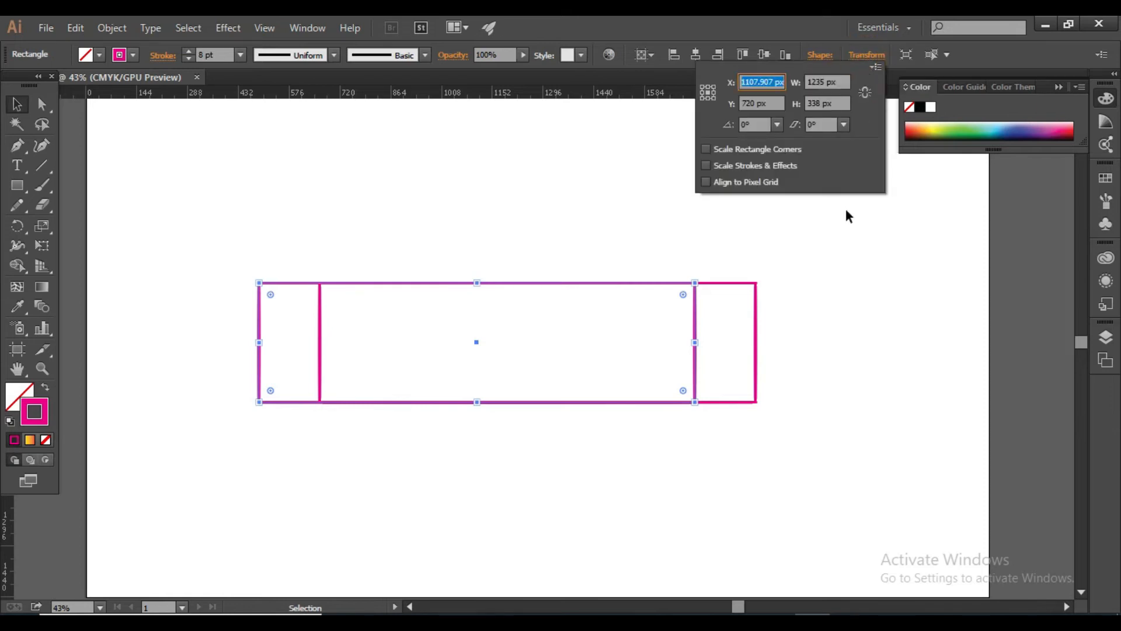
pyautogui.doubleClick(817, 83)
pyautogui.write('2')
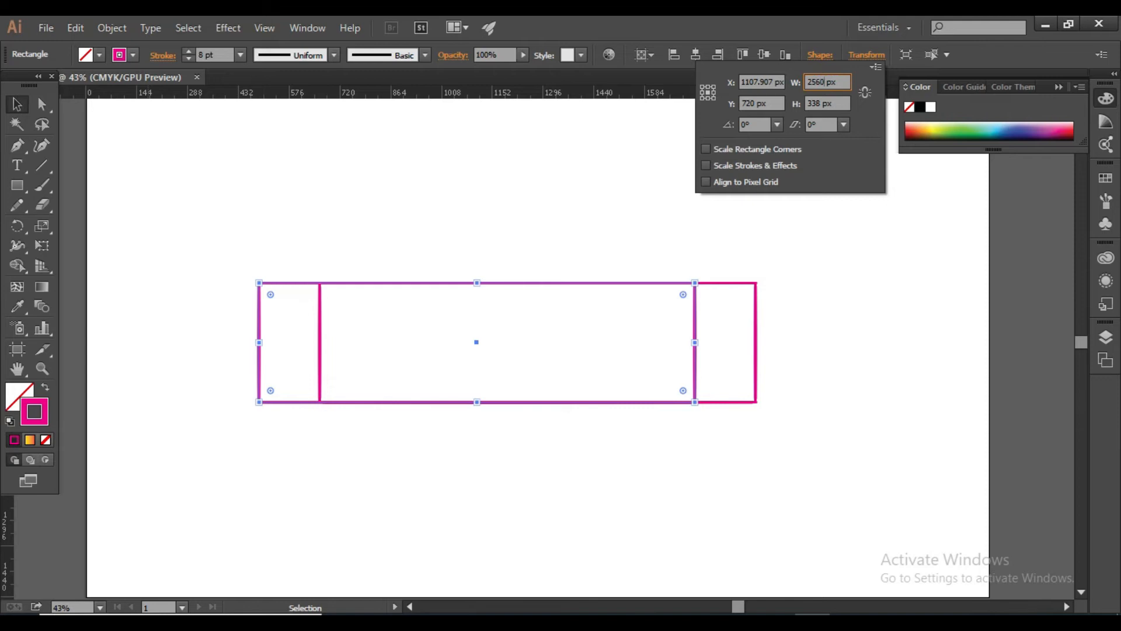
pyautogui.press('Return')
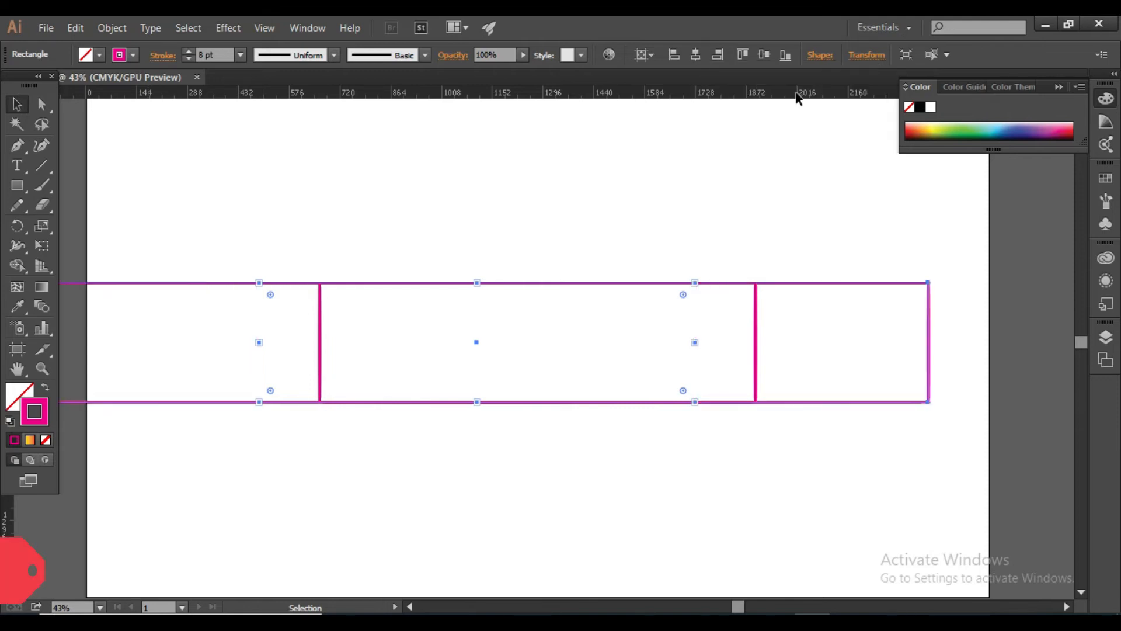
pyautogui.click(697, 55)
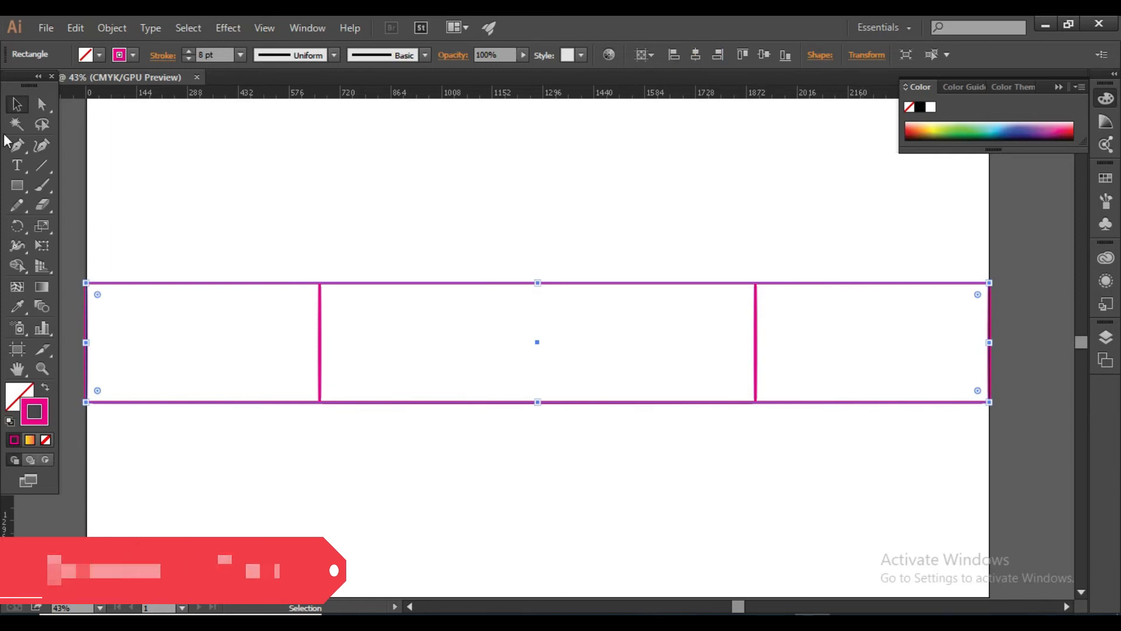
pyautogui.click(17, 108)
pyautogui.click(436, 209)
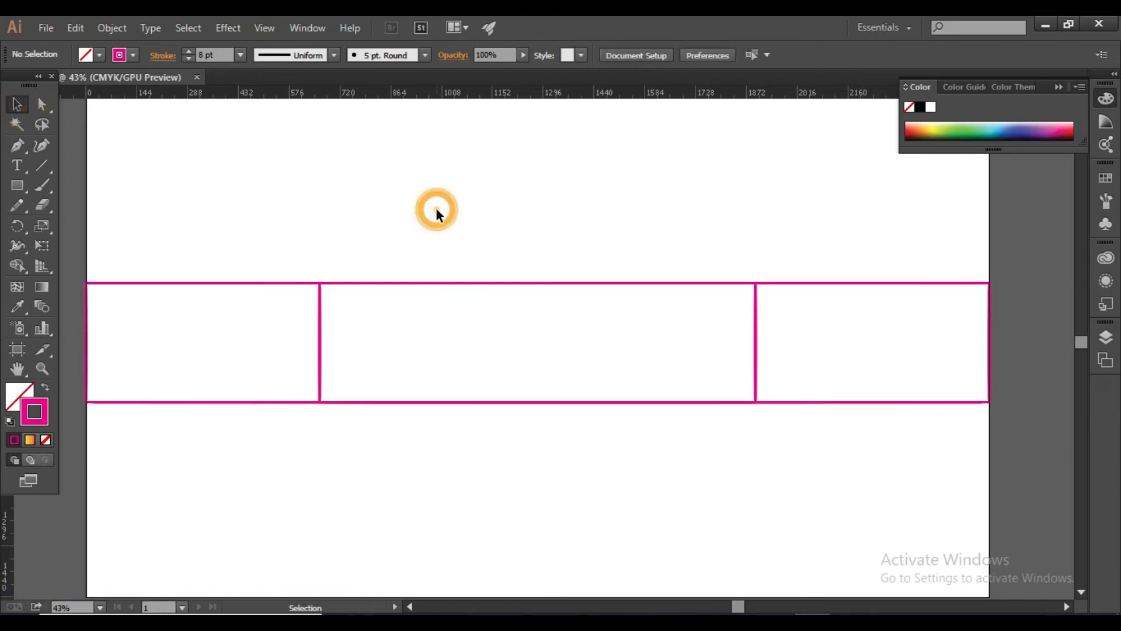
# Change the stroke colour of the 1235 px wide central rectangle to dark blue
pyautogui.click(758, 346)
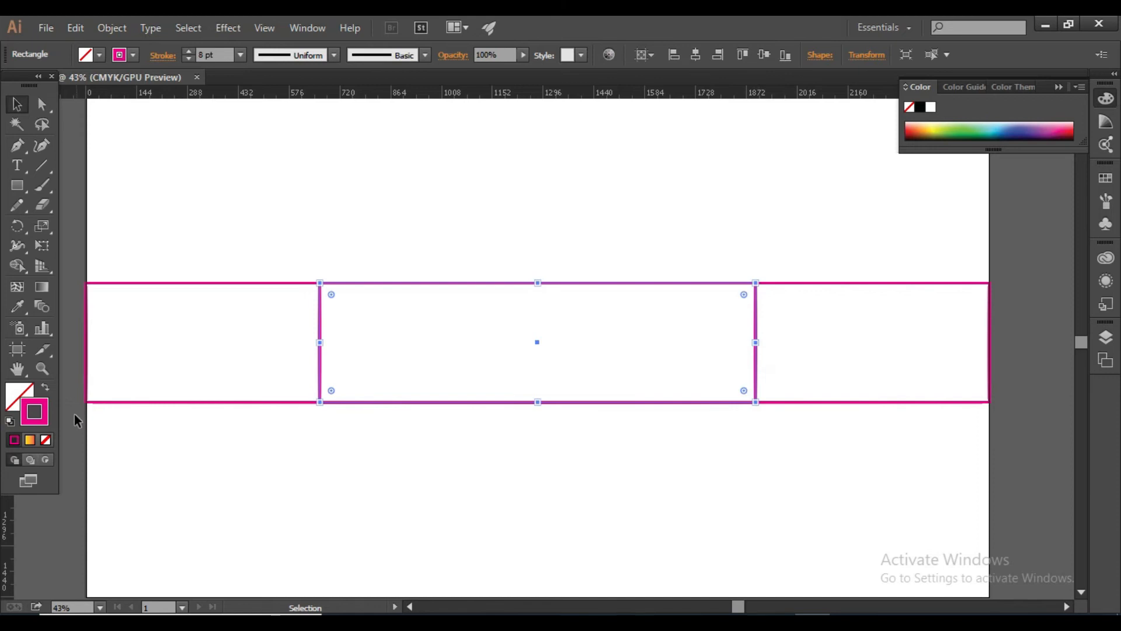
pyautogui.click(134, 55)
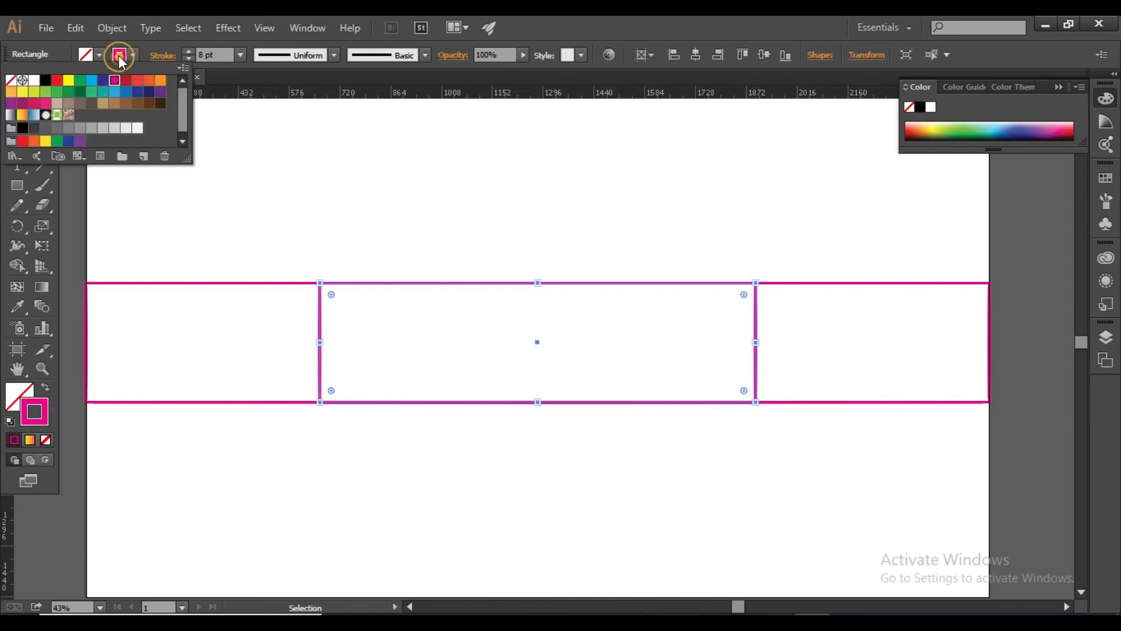
pyautogui.click(150, 95)
pyautogui.click(350, 168)
pyautogui.click(492, 198)
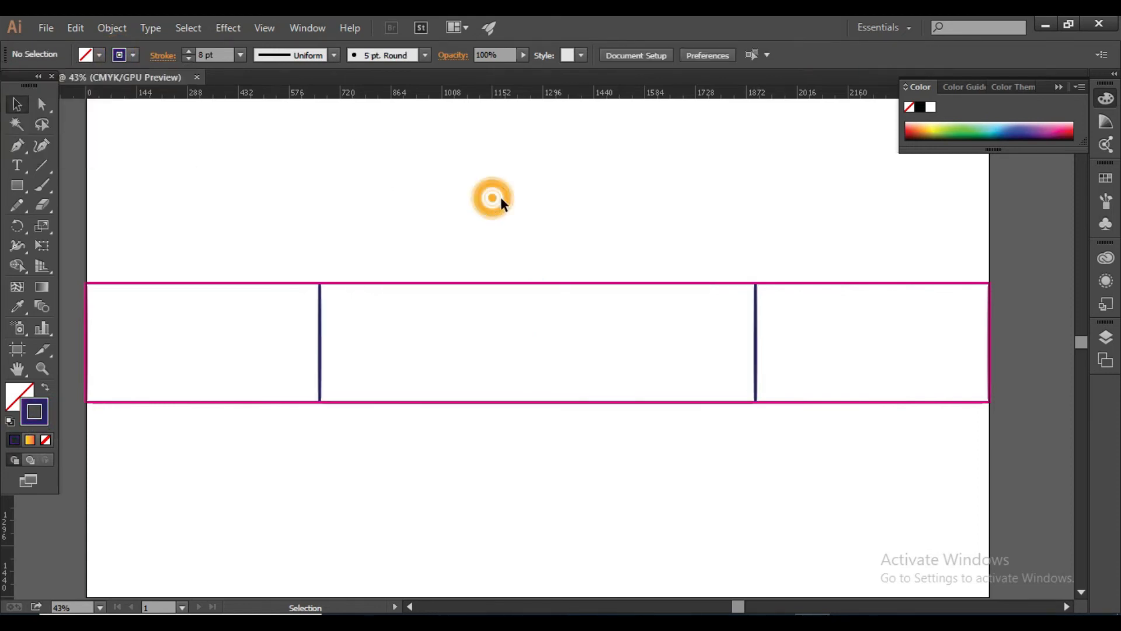
pyautogui.click(821, 457)
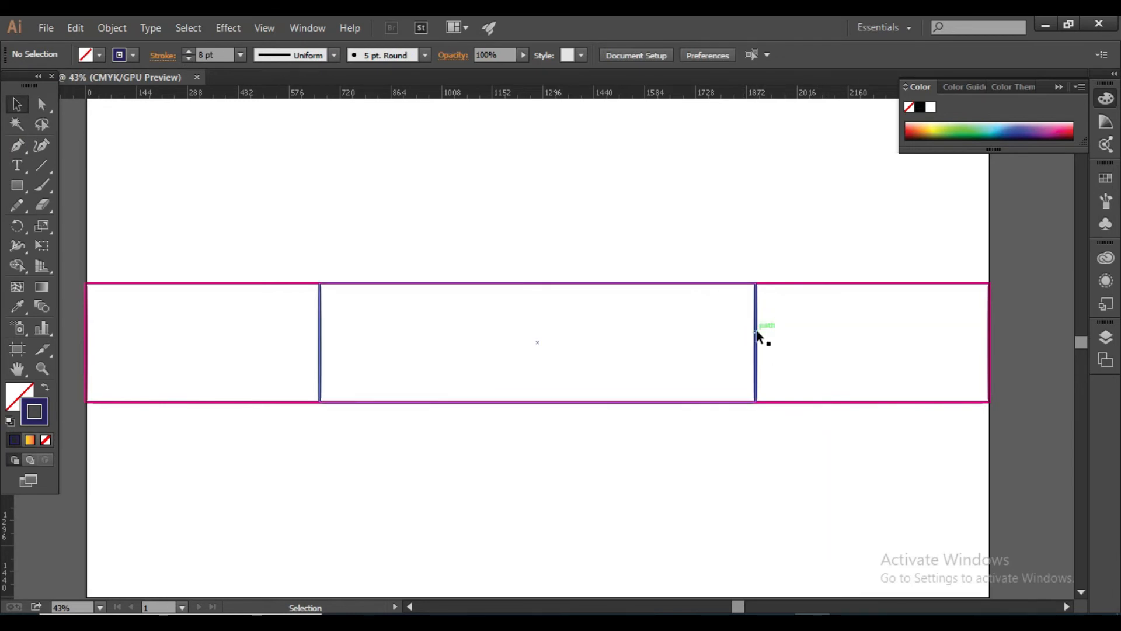
# Inspect the width and height of the full-width magenta rectangle in its transform values
pyautogui.moveTo(809, 268); pyautogui.dragTo(848, 357)
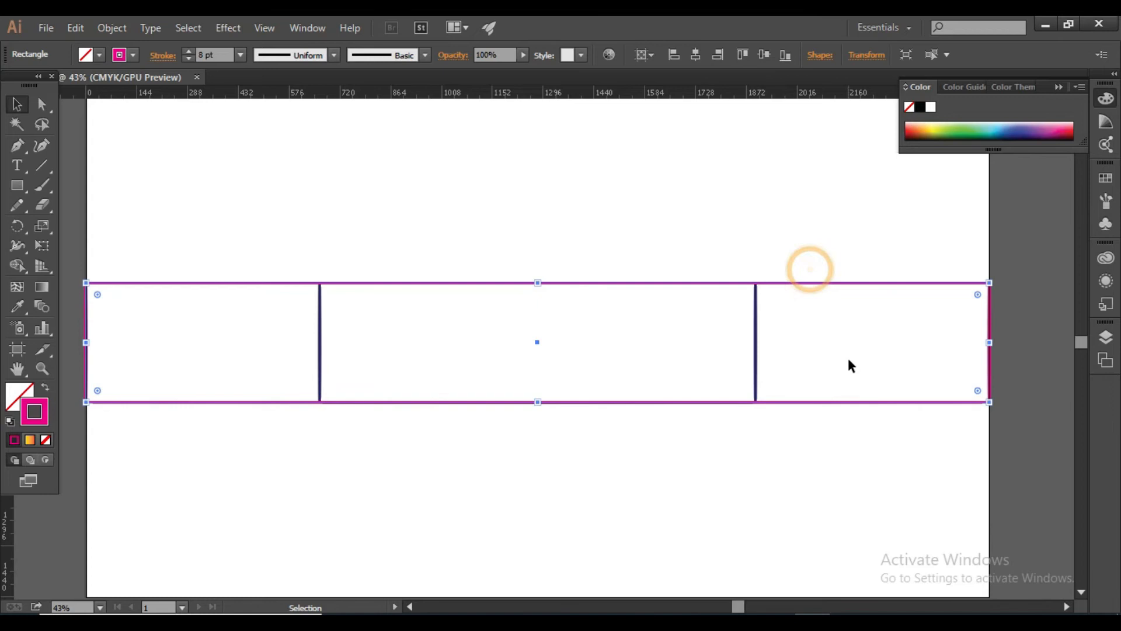
pyautogui.click(684, 523)
pyautogui.moveTo(791, 268); pyautogui.dragTo(811, 340)
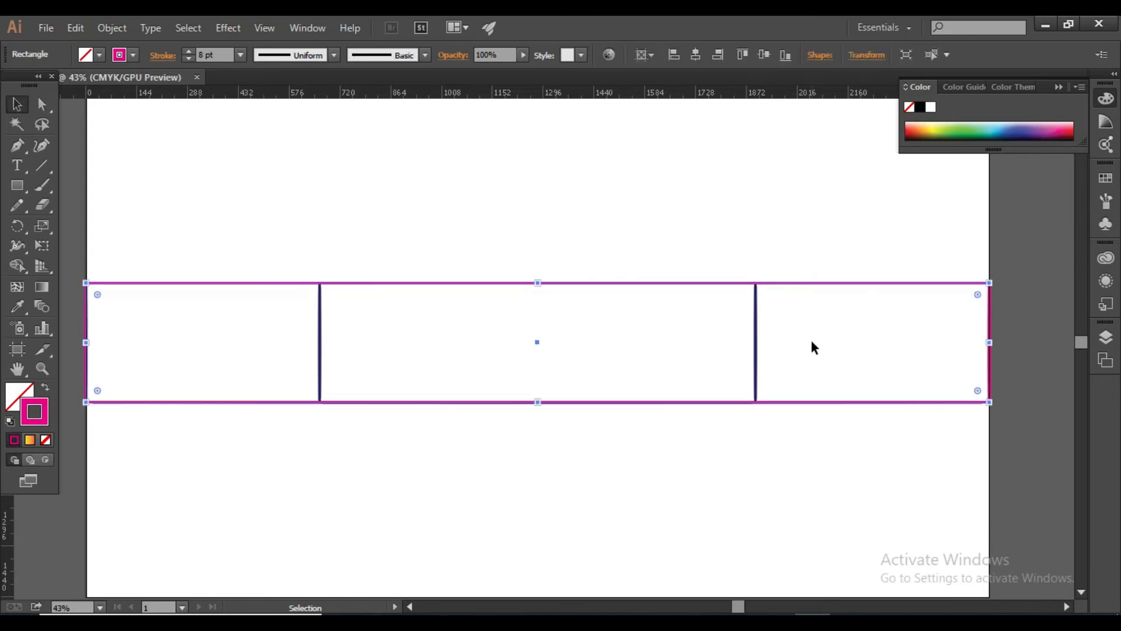
pyautogui.click(616, 222)
pyautogui.moveTo(838, 258); pyautogui.dragTo(856, 331)
pyautogui.click(853, 57)
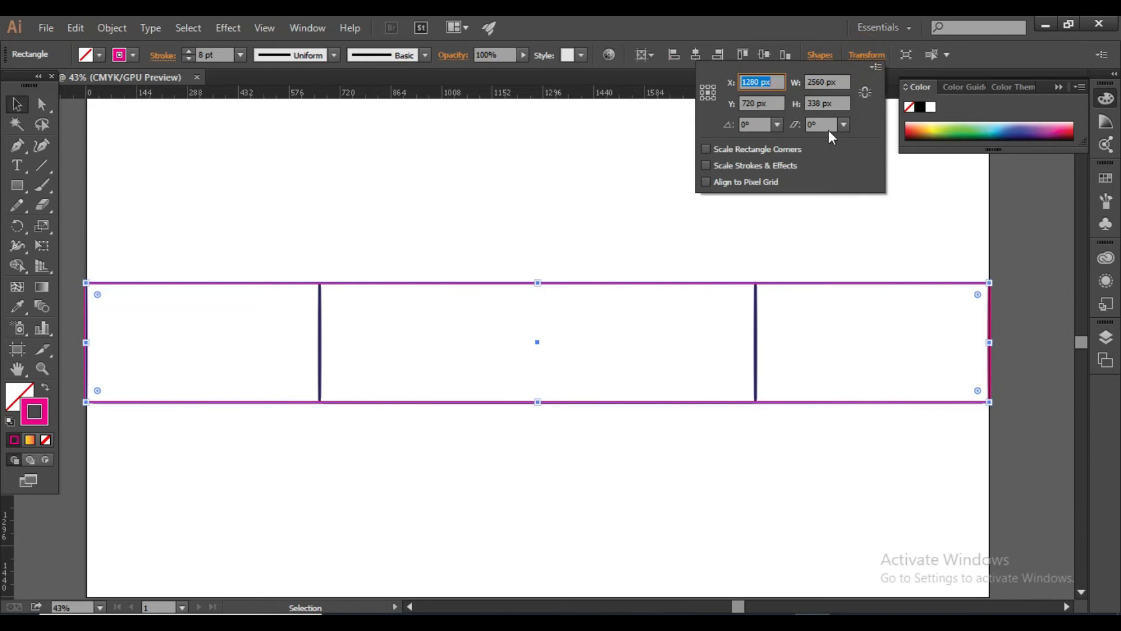
pyautogui.click(256, 256)
pyautogui.moveTo(249, 208); pyautogui.dragTo(263, 338)
pyautogui.moveTo(187, 192); pyautogui.dragTo(221, 331)
pyautogui.click(801, 190)
pyautogui.click(856, 234)
pyautogui.moveTo(881, 303); pyautogui.dragTo(910, 370)
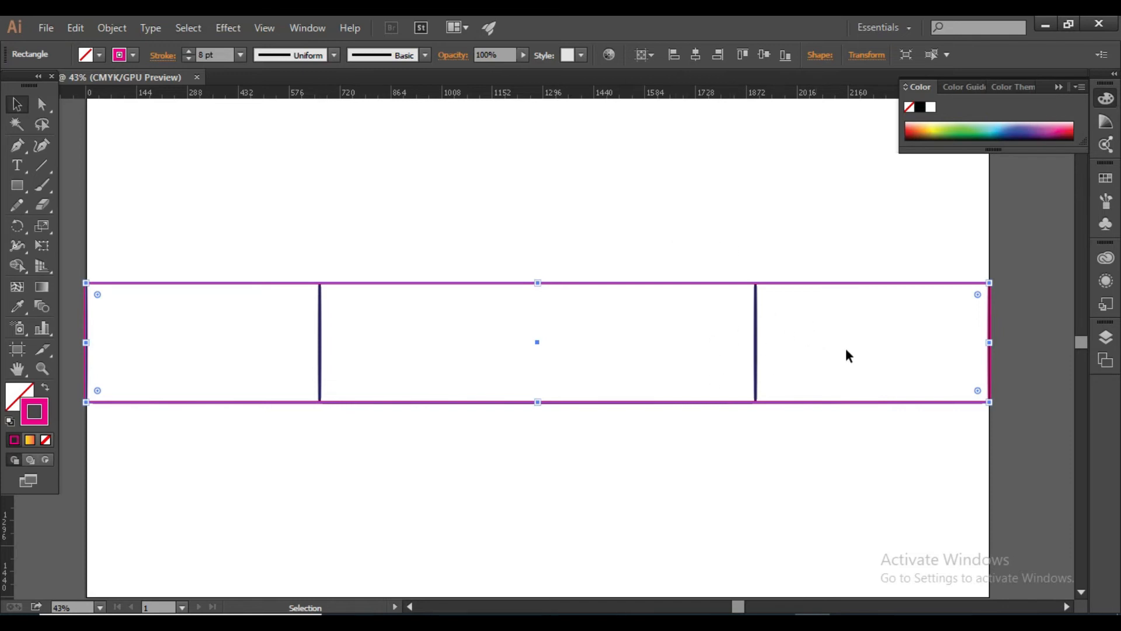
pyautogui.moveTo(755, 226); pyautogui.dragTo(839, 344)
pyautogui.click(813, 248)
pyautogui.moveTo(786, 224); pyautogui.dragTo(835, 392)
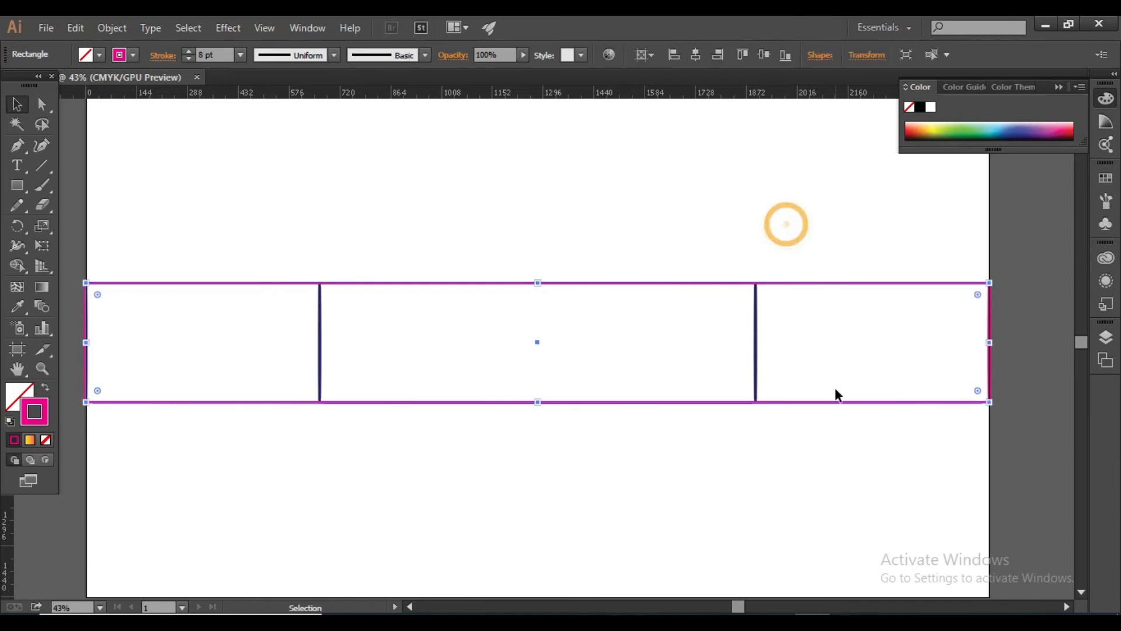
pyautogui.moveTo(740, 238); pyautogui.dragTo(809, 362)
pyautogui.moveTo(815, 218); pyautogui.dragTo(871, 377)
# Set the full-width magenta rectangle's height to 424 px
pyautogui.moveTo(776, 238); pyautogui.dragTo(844, 360)
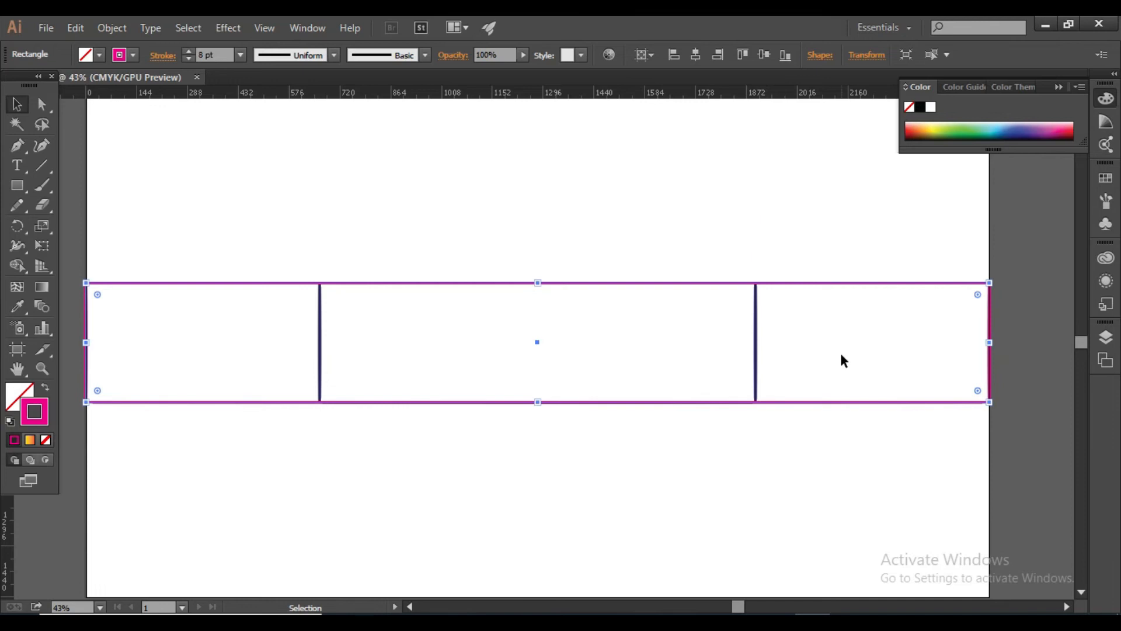
pyautogui.click(853, 57)
pyautogui.doubleClick(820, 103)
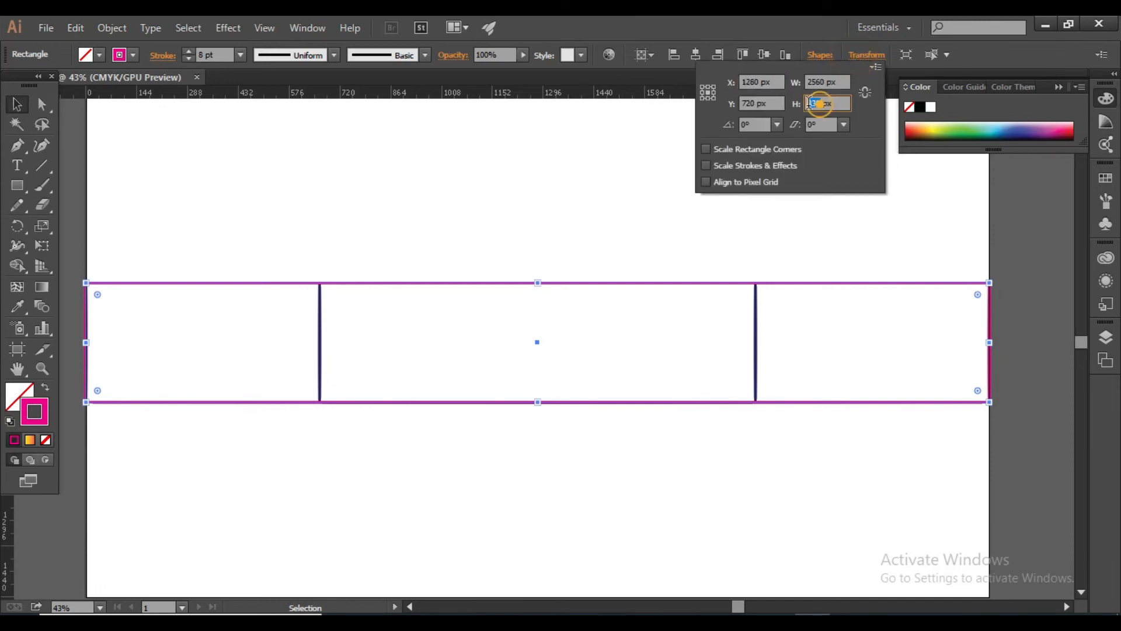
pyautogui.write('424')
pyautogui.press('Return')
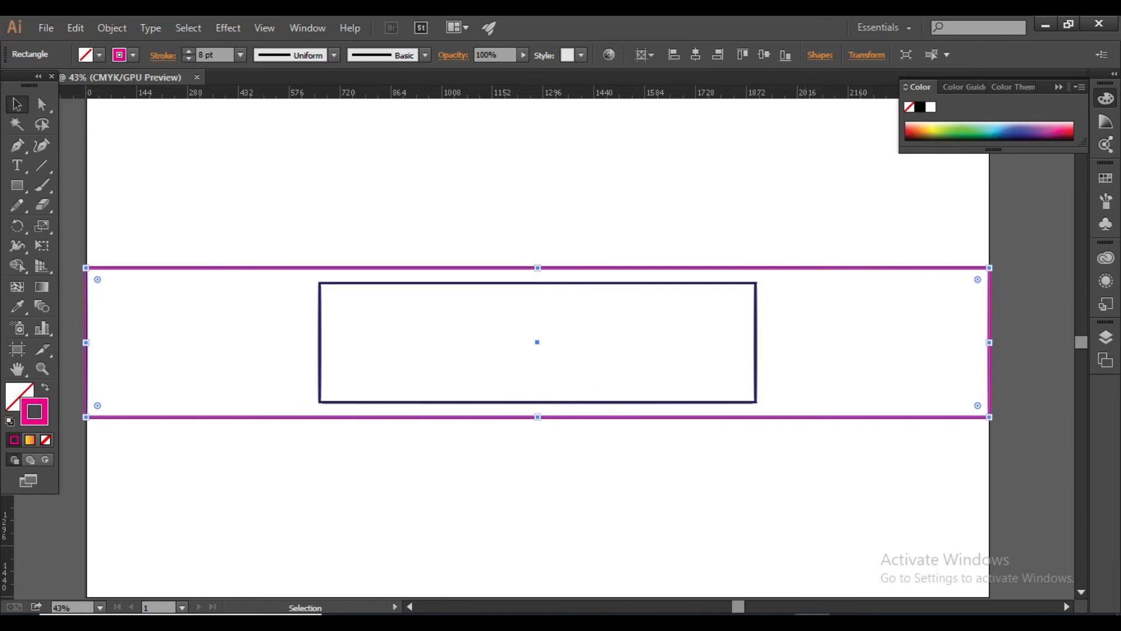
pyautogui.click(393, 174)
# Label the central rectangle with the two-line text "All Divise & Save Zone"
pyautogui.moveTo(748, 253); pyautogui.dragTo(781, 276)
pyautogui.moveTo(784, 233); pyautogui.dragTo(834, 314)
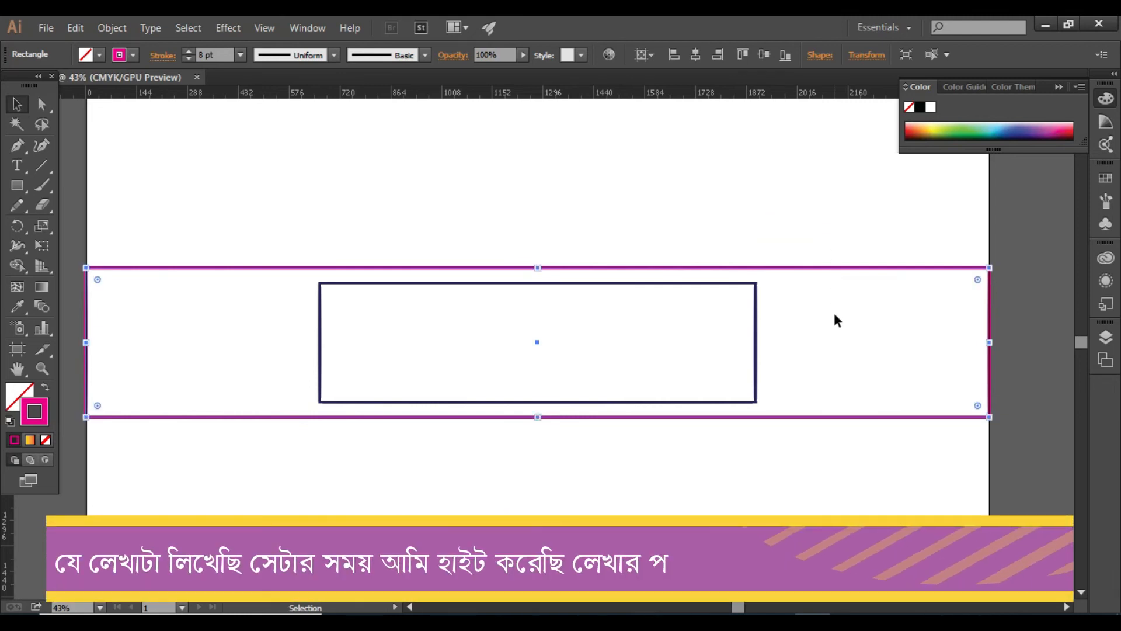
pyautogui.click(779, 300)
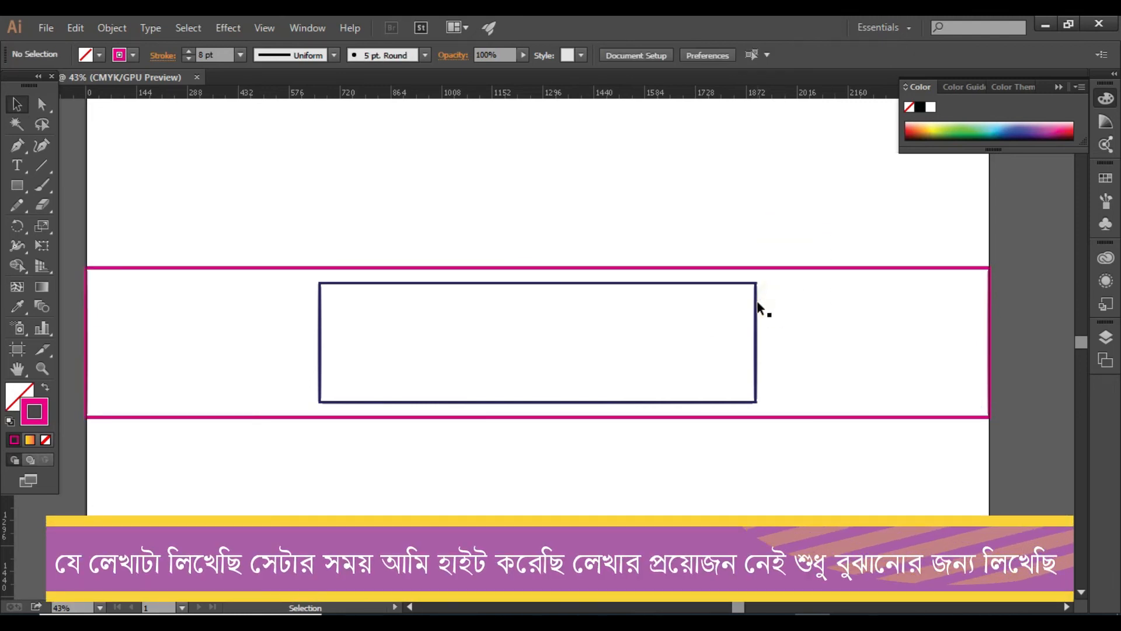
pyautogui.click(757, 300)
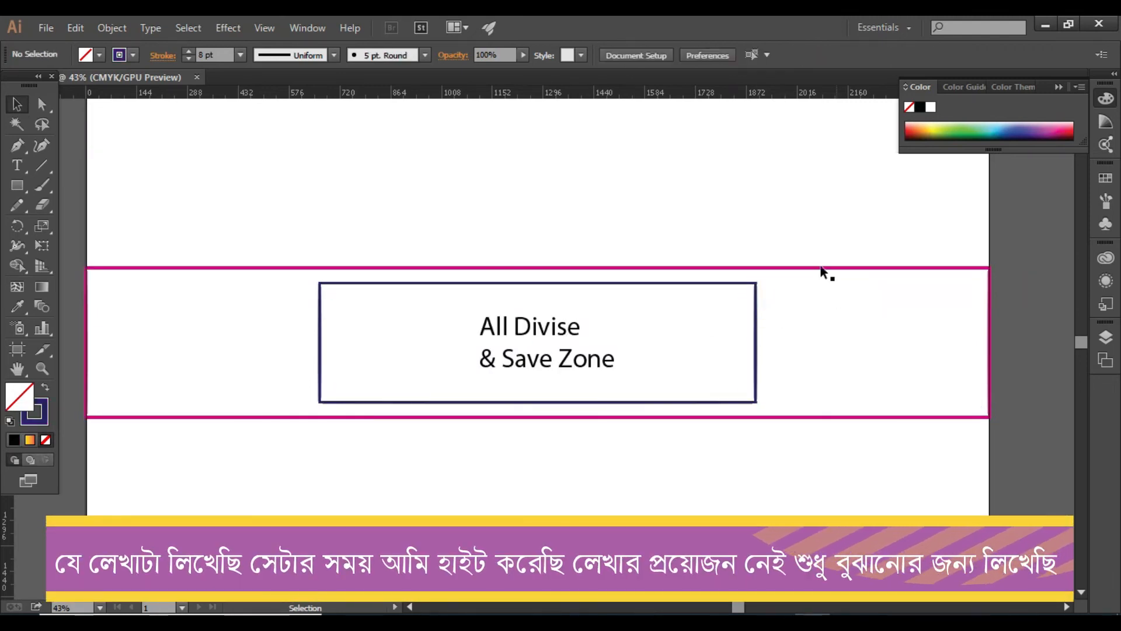
# Fill the full-width 2560 × 424 px rectangle with the green swatch
pyautogui.click(790, 268)
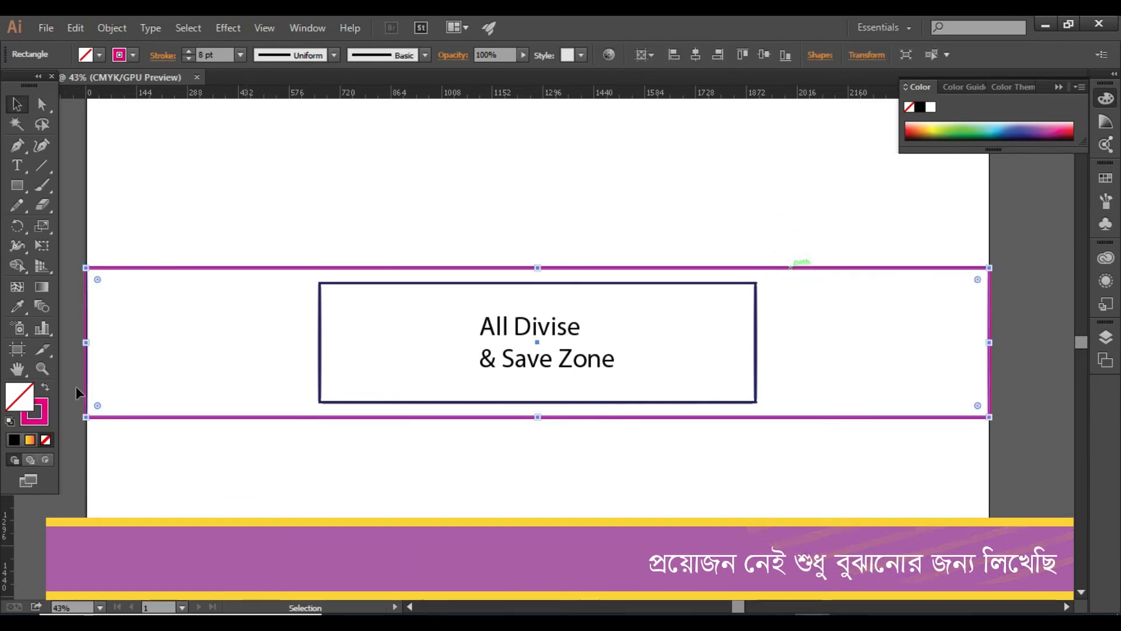
pyautogui.click(24, 392)
pyautogui.click(120, 58)
pyautogui.click(84, 55)
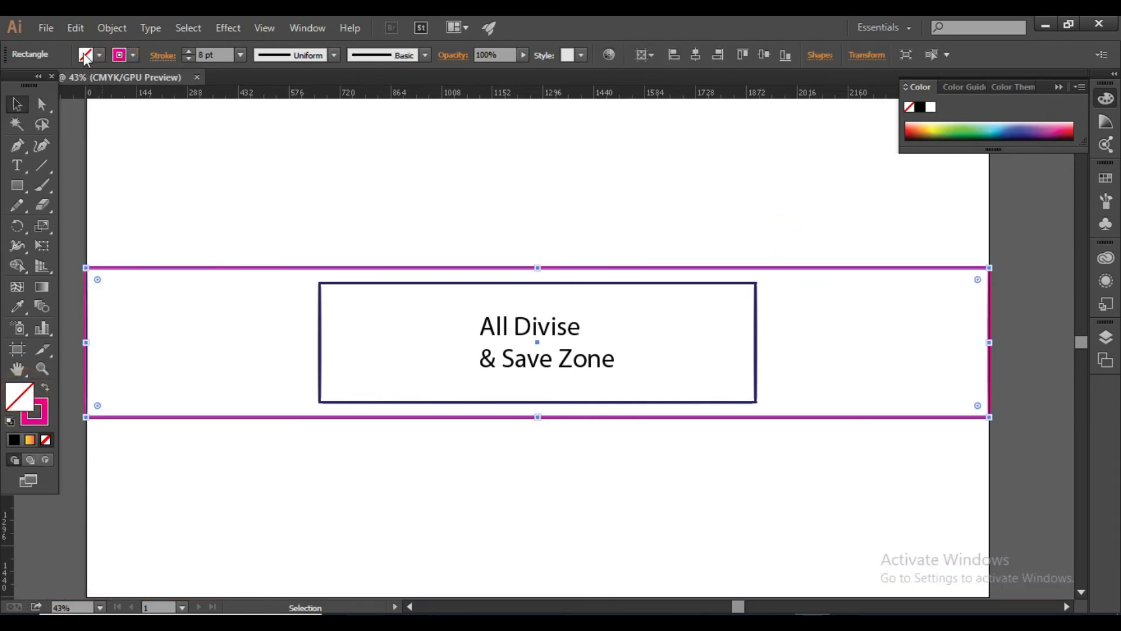
pyautogui.click(89, 59)
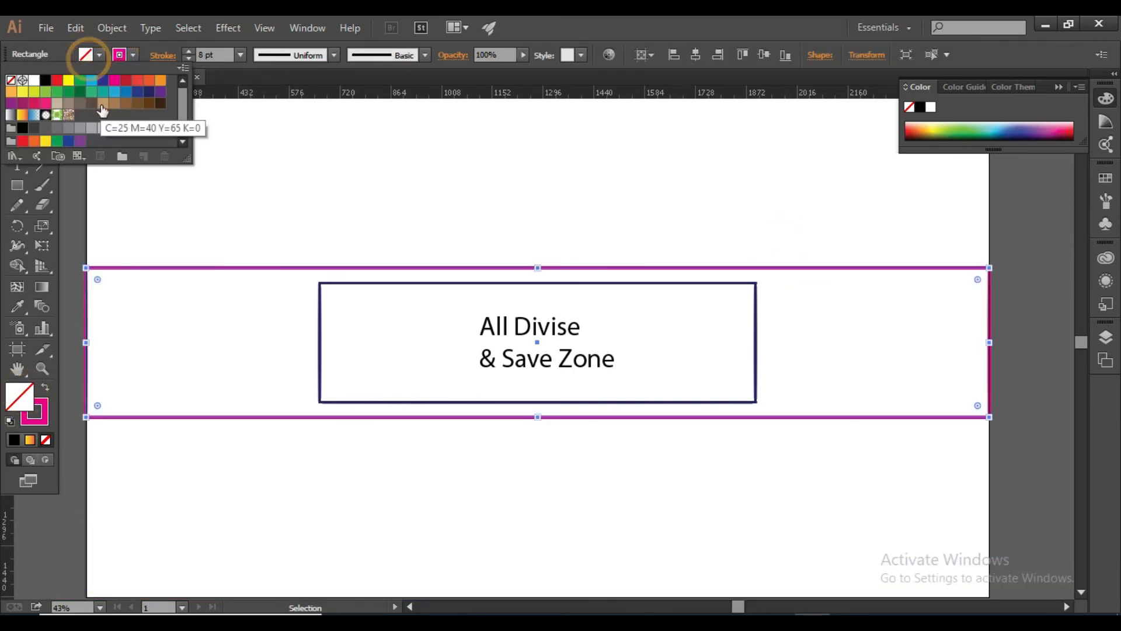
pyautogui.click(77, 82)
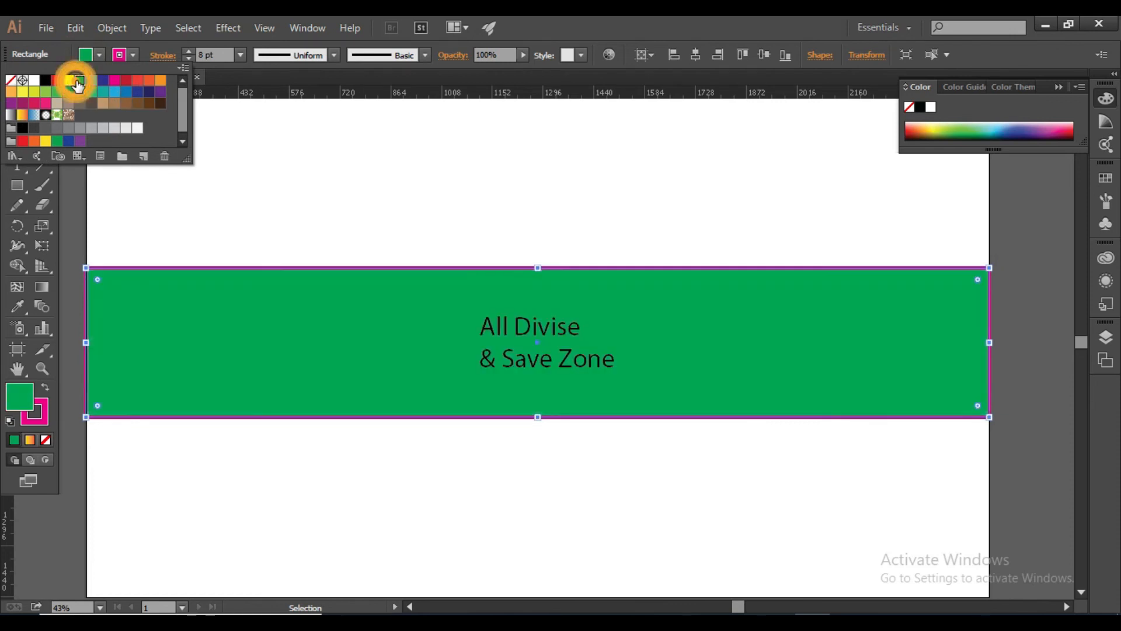
pyautogui.click(293, 141)
pyautogui.click(374, 199)
# Remove the magenta stroke from the green full-width rectangle
pyautogui.click(418, 348)
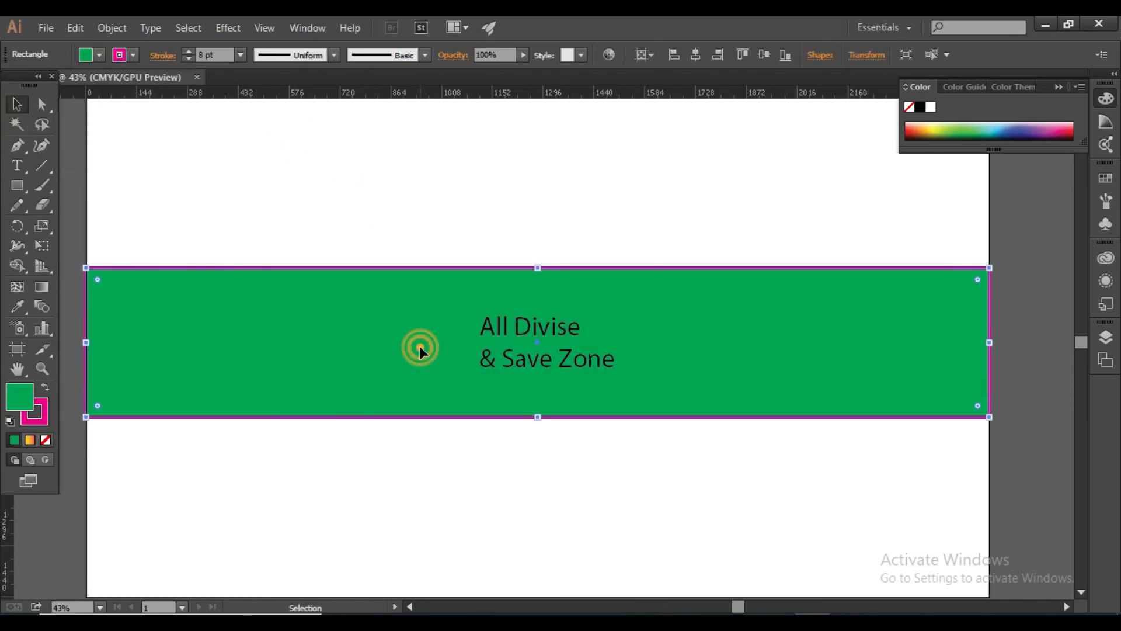
pyautogui.moveTo(355, 192); pyautogui.dragTo(342, 326)
pyautogui.click(320, 209)
pyautogui.moveTo(286, 213); pyautogui.dragTo(257, 304)
pyautogui.click(43, 417)
pyautogui.click(45, 441)
pyautogui.click(16, 390)
# Lock the green full-width rectangle in place so the outlined rectangle beneath it can be selected
pyautogui.click(215, 230)
pyautogui.click(246, 363)
pyautogui.click(264, 195)
pyautogui.click(458, 327)
pyautogui.moveTo(290, 190); pyautogui.dragTo(313, 451)
pyautogui.click(313, 451)
pyautogui.moveTo(392, 362); pyautogui.dragTo(394, 362)
# Bring the dark-blue-outlined central rectangle to the front, above the green rectangle, keeping its centred position
pyautogui.moveTo(387, 284); pyautogui.dragTo(455, 359)
pyautogui.hotkey('ctrl', 'z')
pyautogui.click(814, 321)
pyautogui.click(727, 364)
pyautogui.rightClick(712, 389)
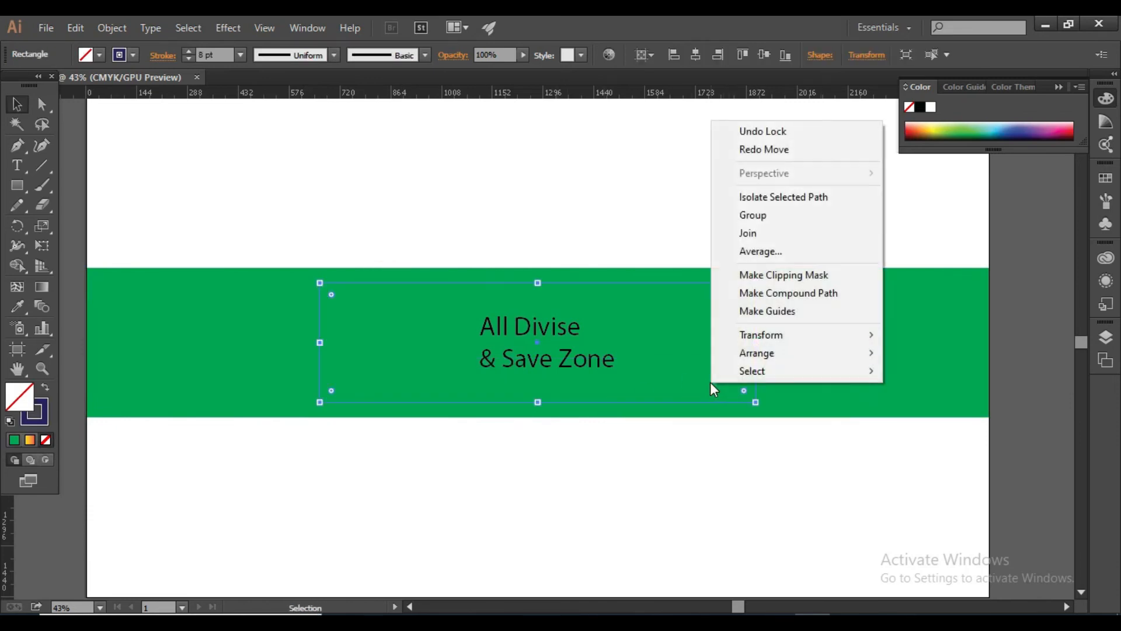
pyautogui.moveTo(773, 358)
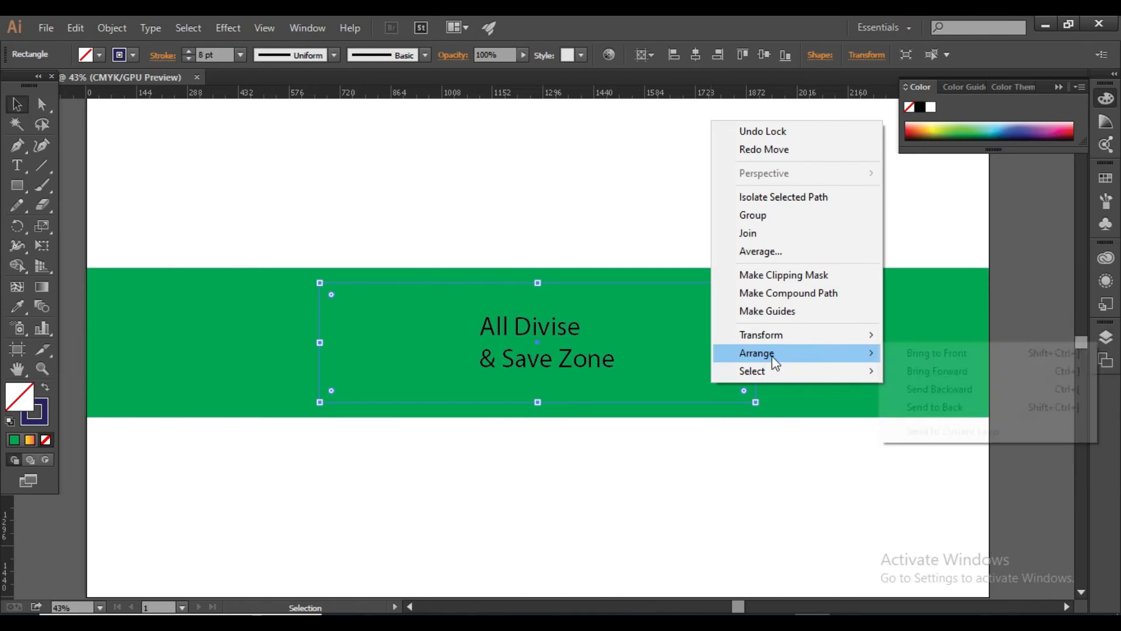
pyautogui.click(909, 352)
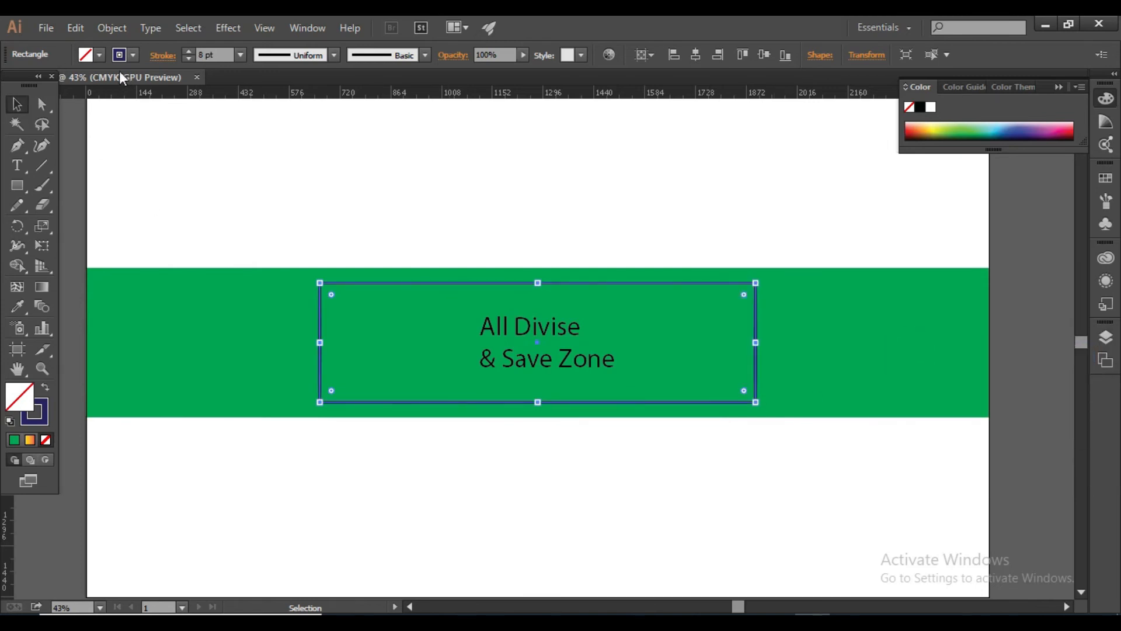
# Fill the central rectangle with the blue swatch
pyautogui.click(87, 54)
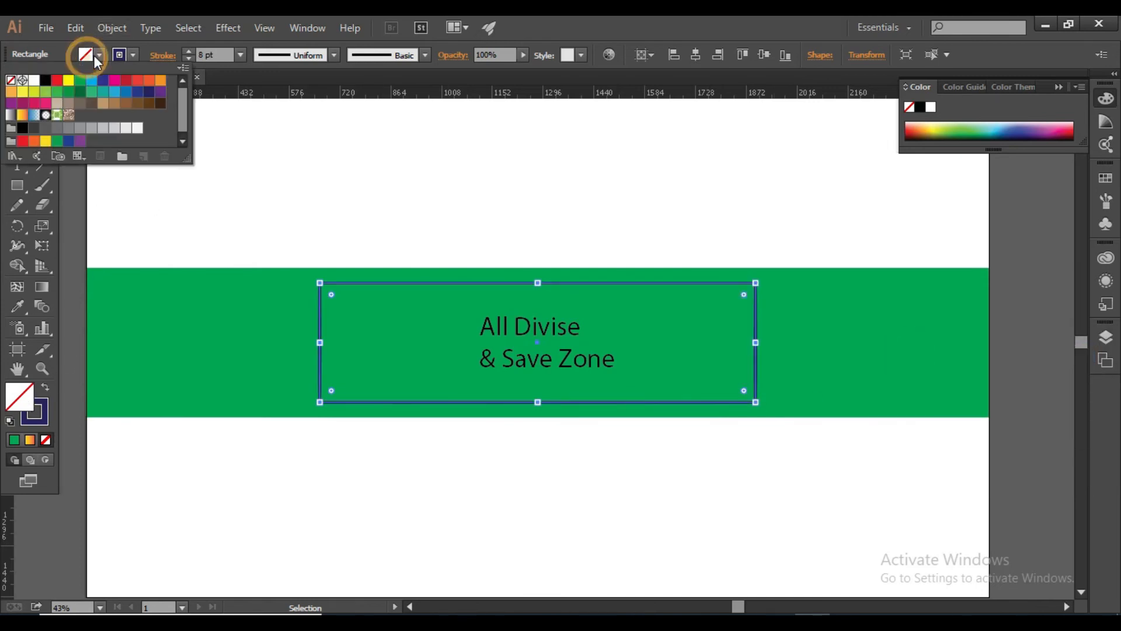
pyautogui.click(137, 99)
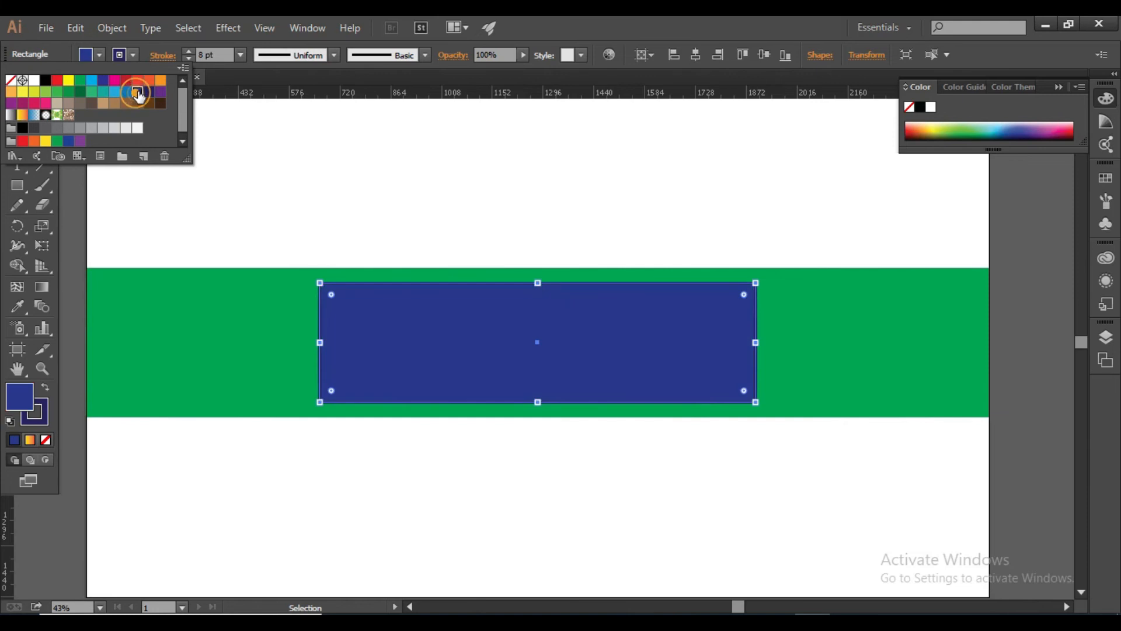
pyautogui.click(552, 205)
pyautogui.click(590, 315)
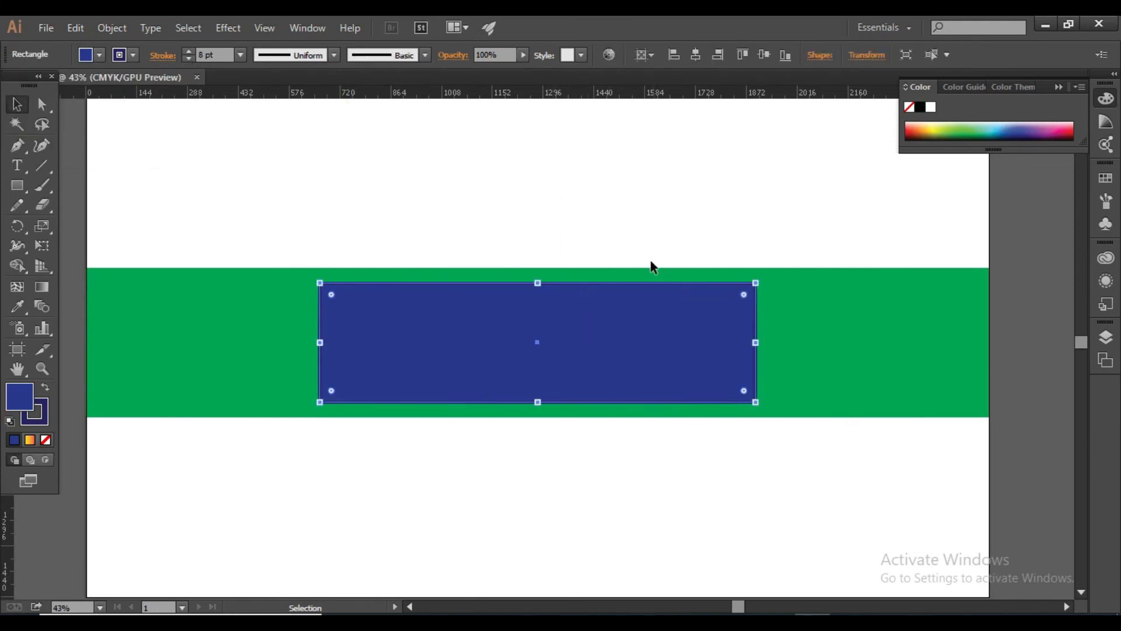
# Bring the "All Divise & Save Zone" text to the front of the stacking order
pyautogui.rightClick(553, 334)
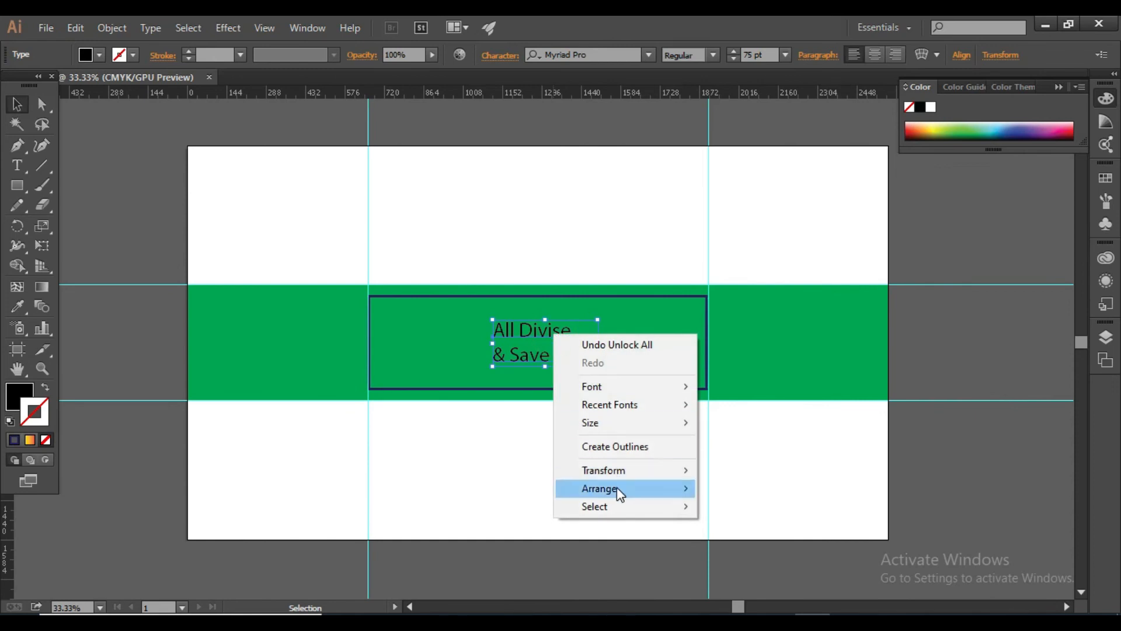
pyautogui.moveTo(617, 487)
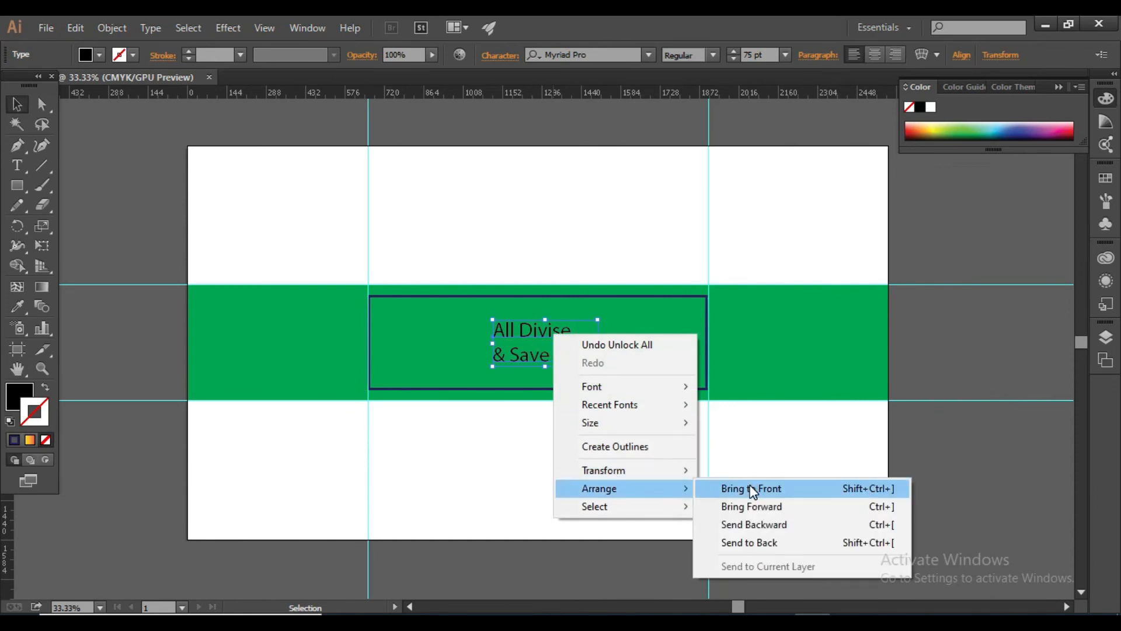
pyautogui.click(751, 488)
# Fill the green full-width rectangle with the blue-to-white gradient swatch
pyautogui.click(783, 348)
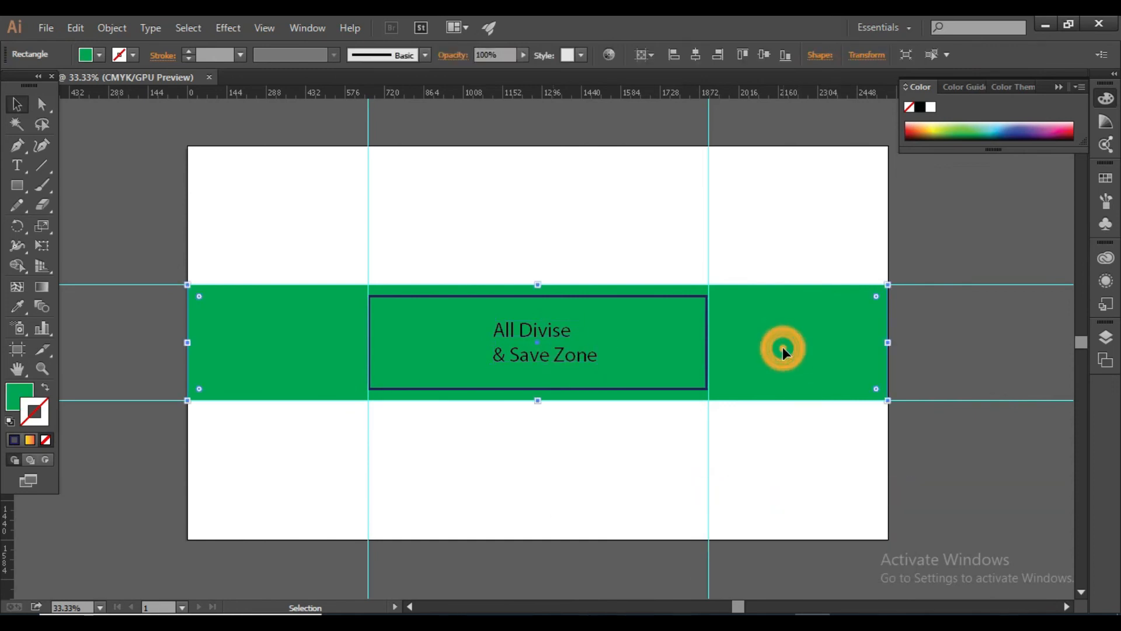
pyautogui.click(98, 55)
pyautogui.click(35, 115)
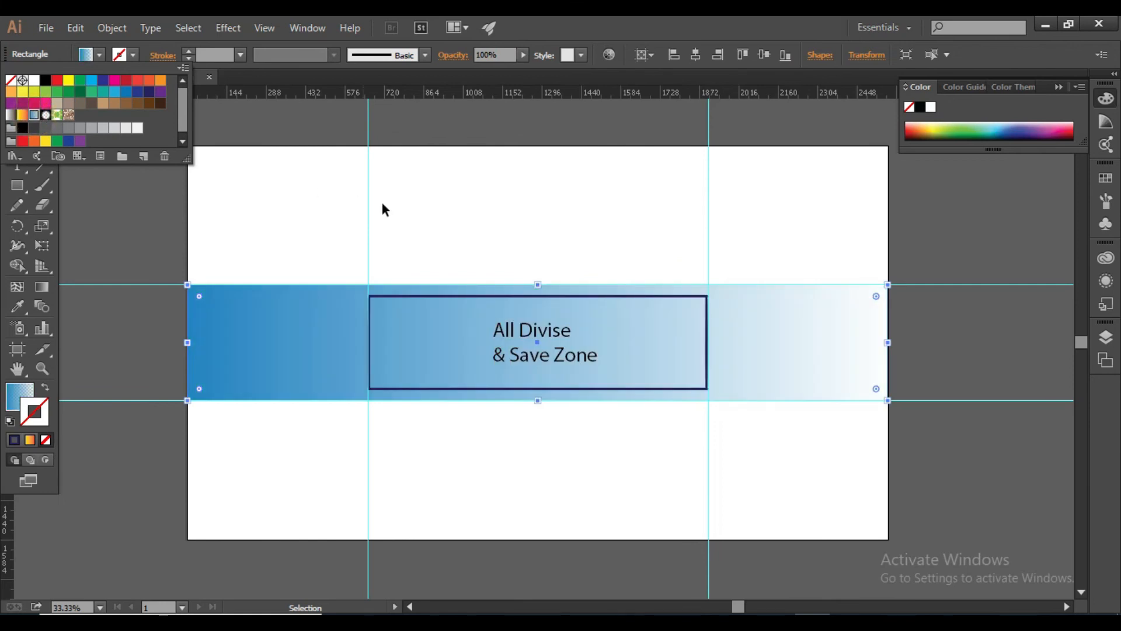
pyautogui.click(291, 240)
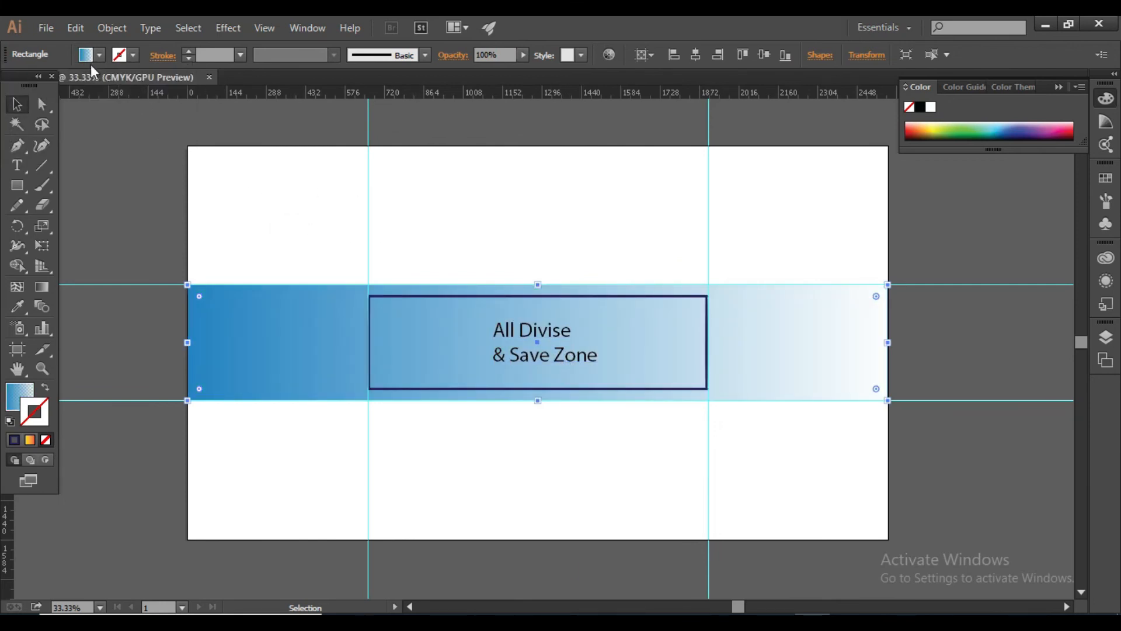
# Fill the dark-blue-outlined central rectangle with the Orange, Yellow gradient swatch
pyautogui.click(458, 294)
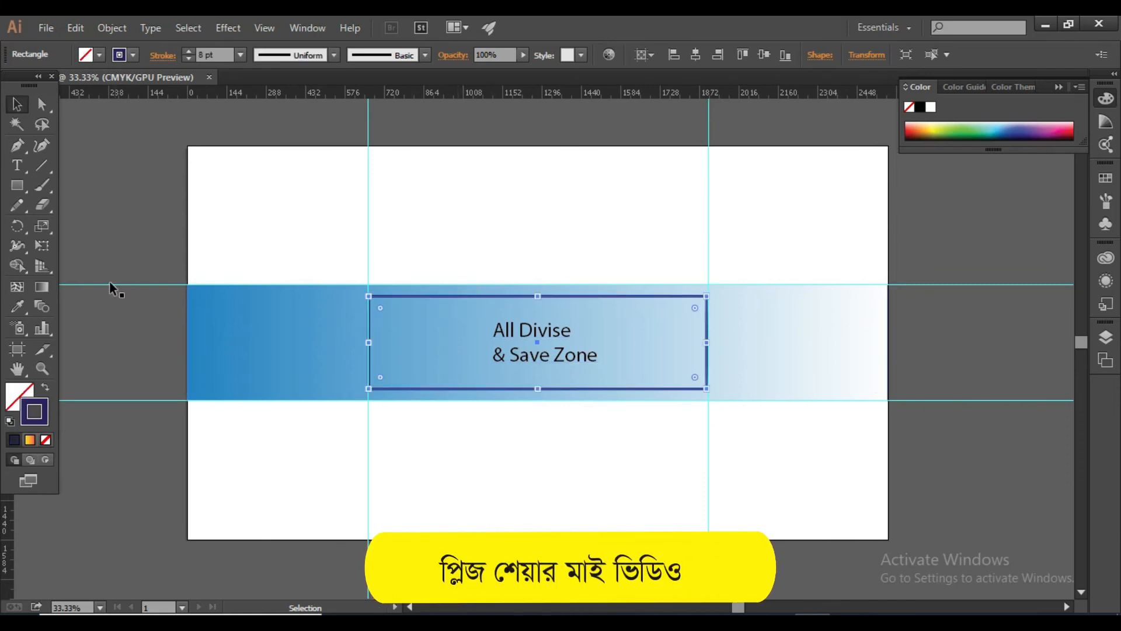
pyautogui.click(99, 55)
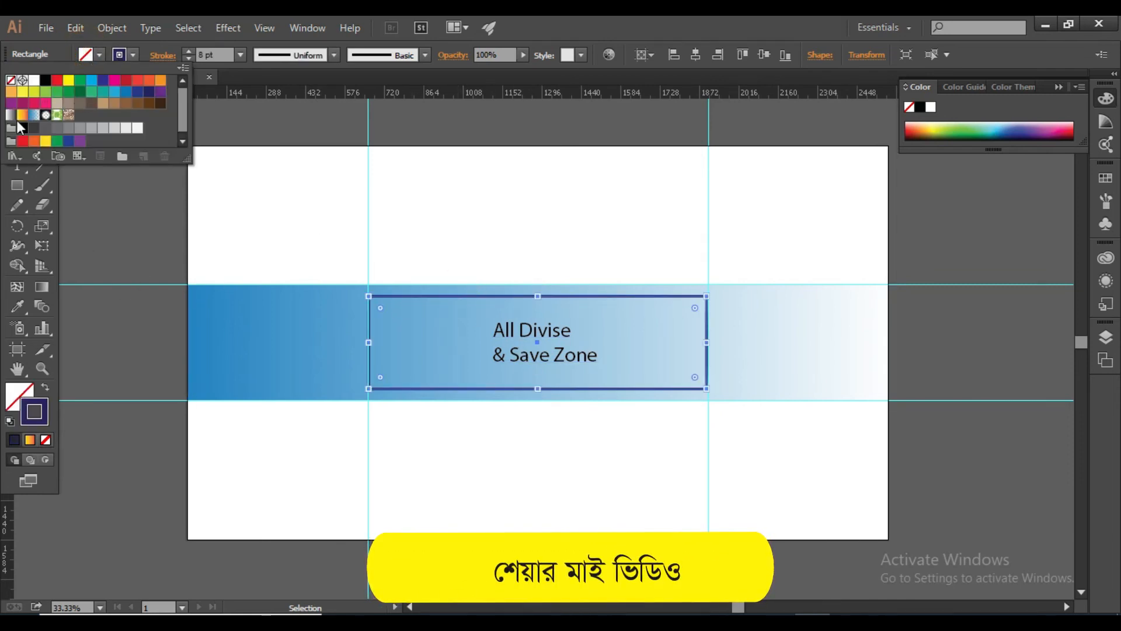
pyautogui.click(23, 115)
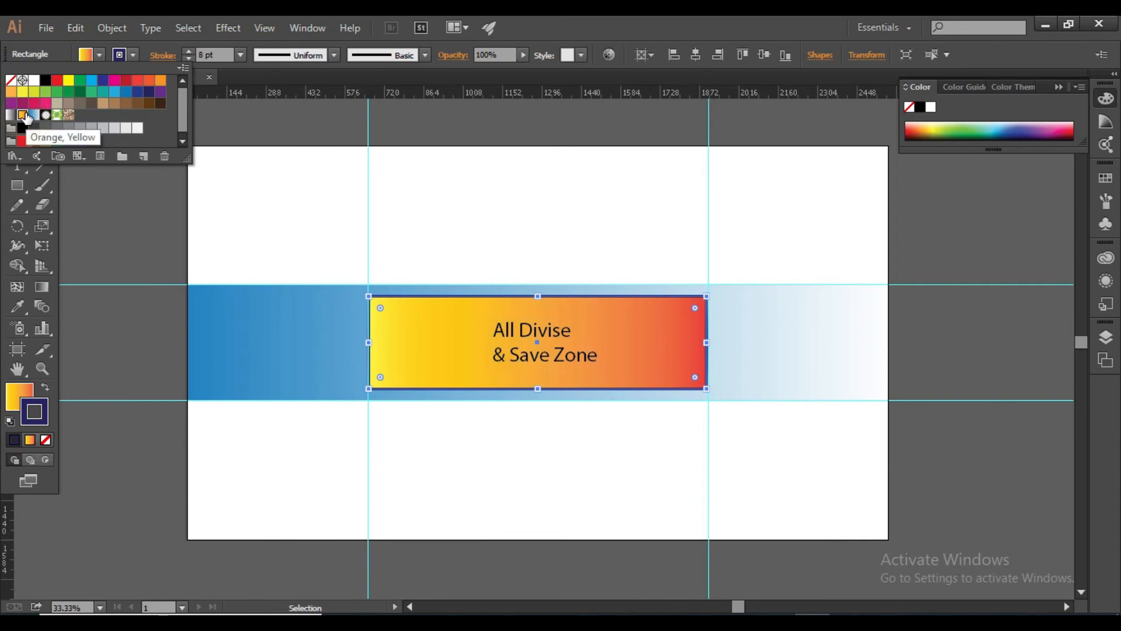
pyautogui.click(590, 478)
pyautogui.click(591, 477)
pyautogui.click(749, 369)
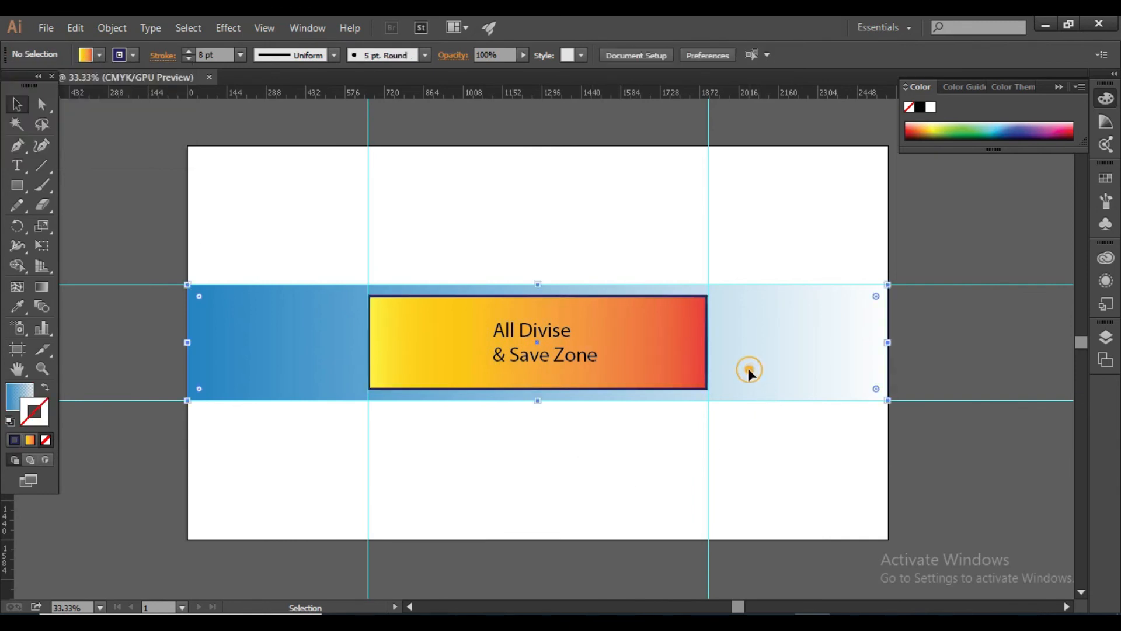
pyautogui.click(557, 454)
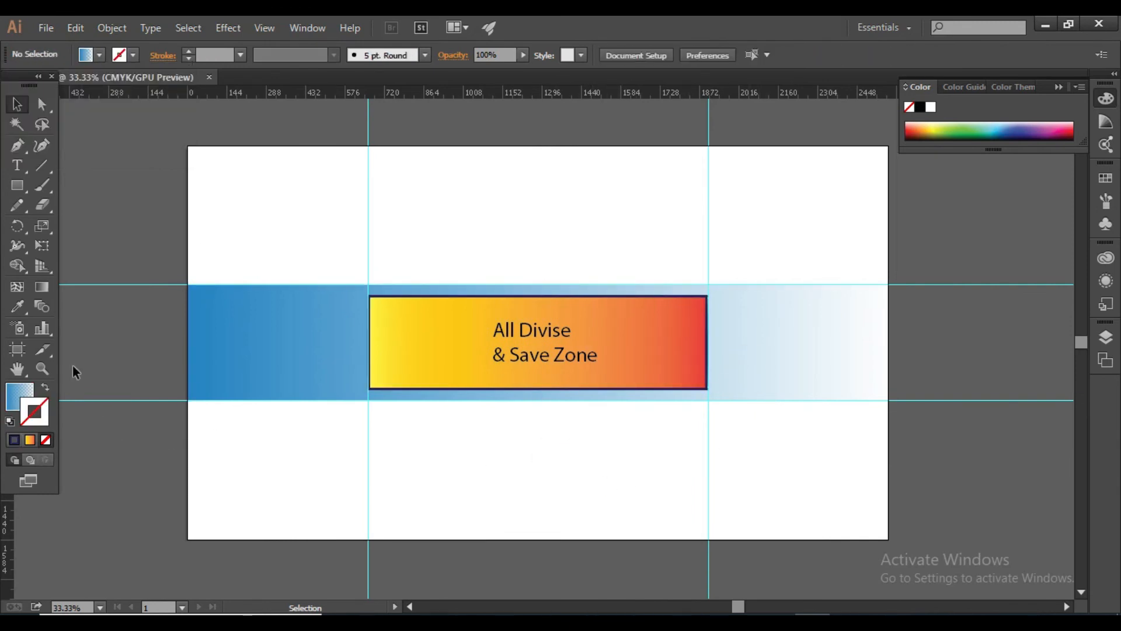
# Draw a circle with the Ellipse tool inside the red end of the central rectangle, about as tall as that rectangle
pyautogui.click(17, 185)
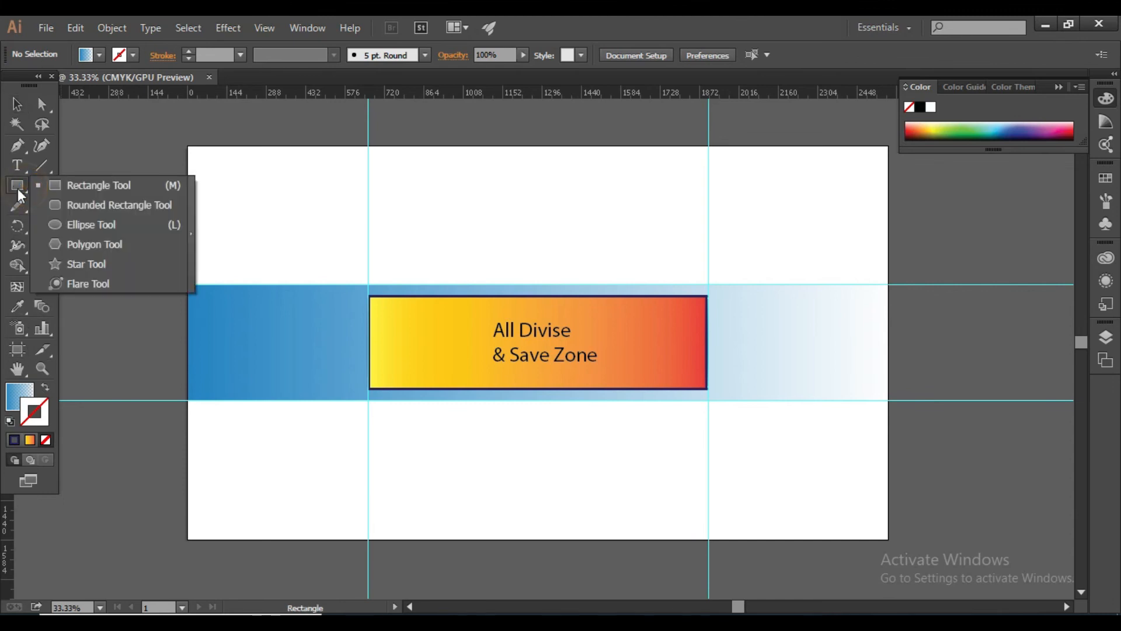
pyautogui.click(66, 225)
pyautogui.moveTo(667, 333); pyautogui.dragTo(681, 362)
pyautogui.click(17, 104)
pyautogui.click(698, 433)
pyautogui.click(486, 355)
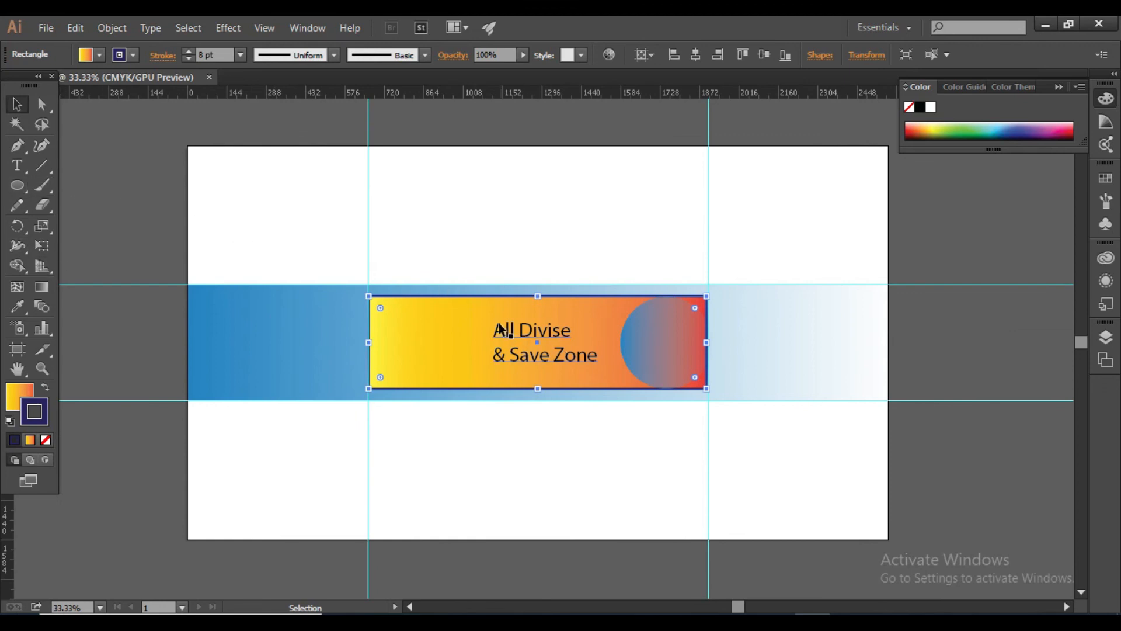
pyautogui.click(553, 349)
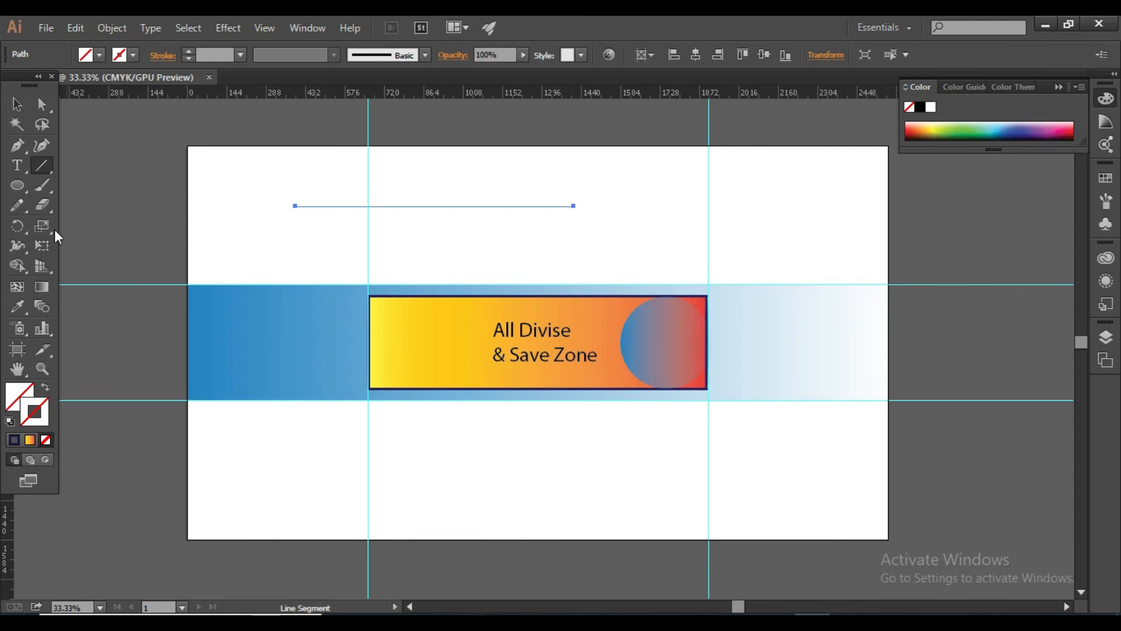
# Bend the horizontal line above the banner into an S-shaped wave with the Curvature tool
pyautogui.hotkey('shift', '`')
pyautogui.moveTo(467, 207); pyautogui.dragTo(468, 227)
pyautogui.click(383, 218)
pyautogui.moveTo(386, 221); pyautogui.dragTo(384, 194)
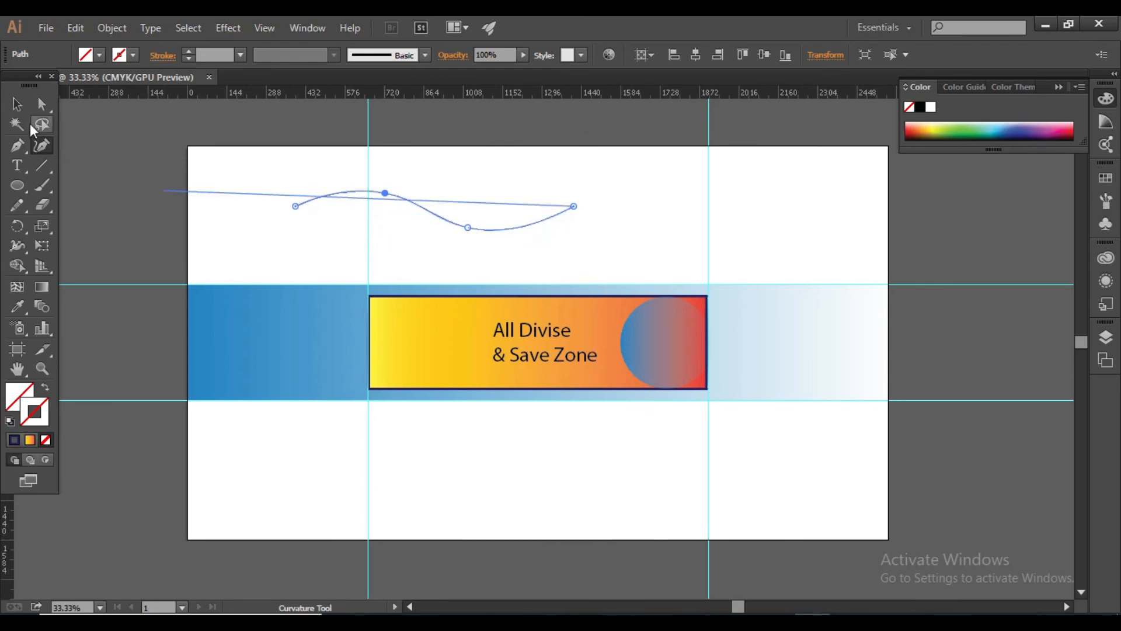
pyautogui.click(23, 104)
# Give the wavy line a blue stroke 5 pt thick
pyautogui.click(120, 55)
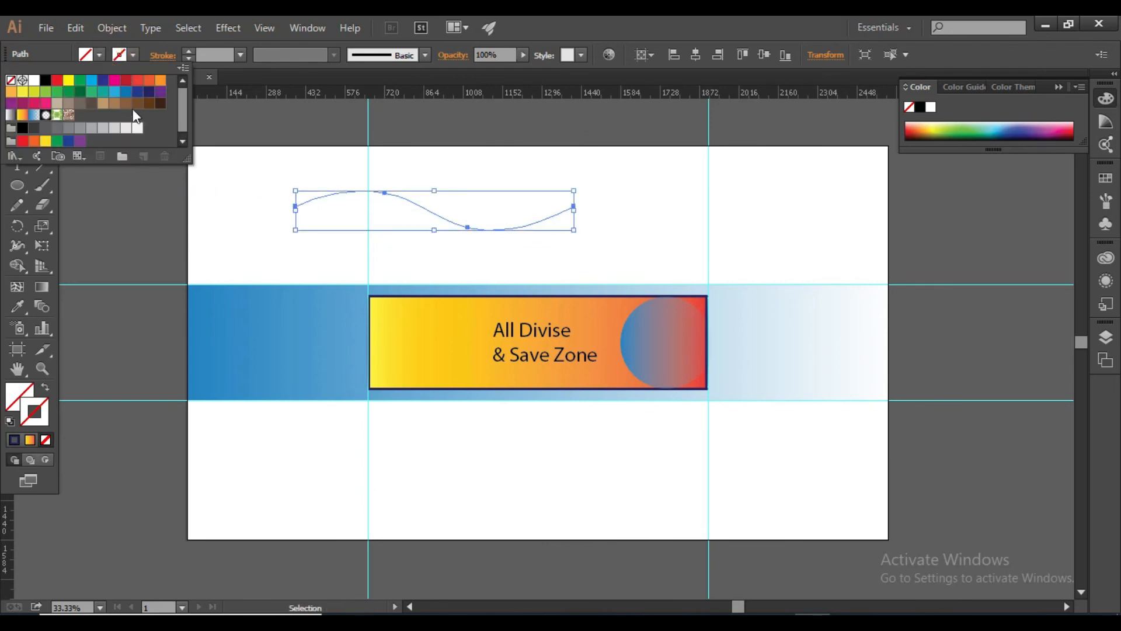
pyautogui.click(126, 92)
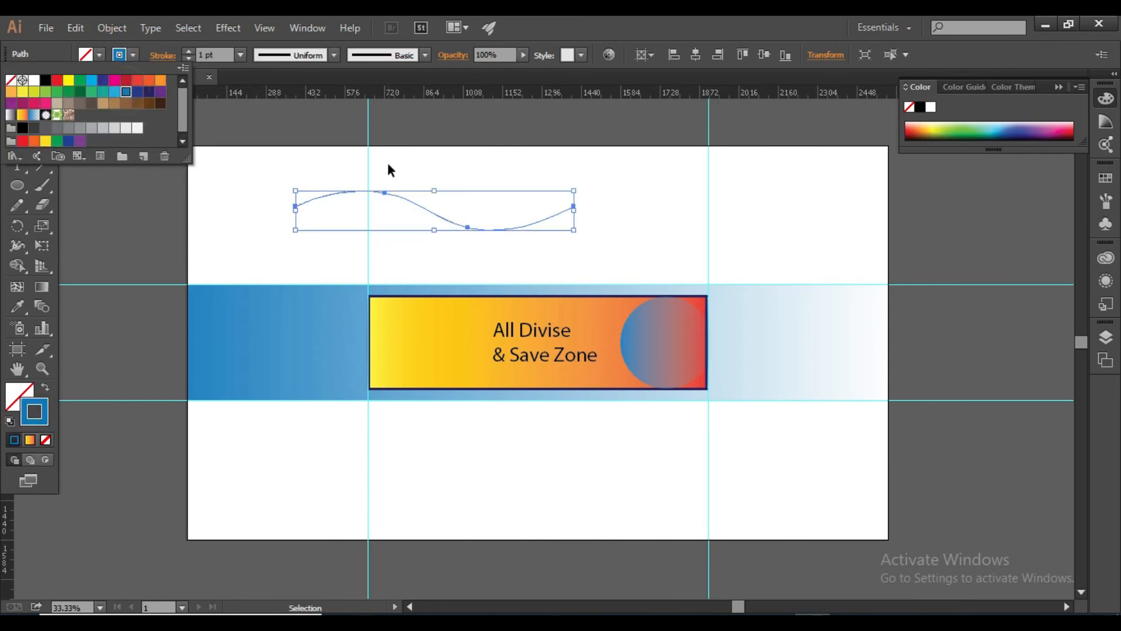
pyautogui.click(188, 49)
pyautogui.click(188, 51)
pyautogui.click(188, 52)
pyautogui.click(189, 51)
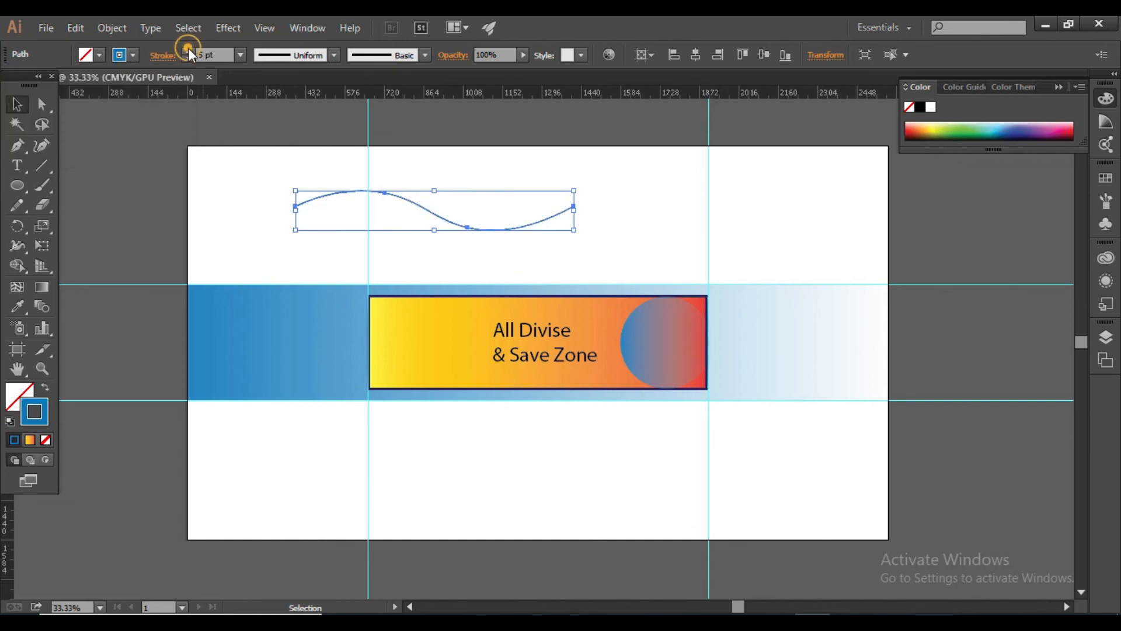
pyautogui.click(237, 181)
# Duplicate the wavy line downward repeatedly to form a band of 12 evenly spaced curves
pyautogui.click(421, 210)
pyautogui.moveTo(420, 210); pyautogui.dragTo(430, 220)
pyautogui.hotkey('ctrl', 'd')
pyautogui.hotkey('ctrl', 'd')
pyautogui.hotkey('ctrl', 'd')
pyautogui.hotkey('ctrl', 'd')
pyautogui.hotkey('ctrl', 'd')
pyautogui.hotkey('ctrl', 'd')
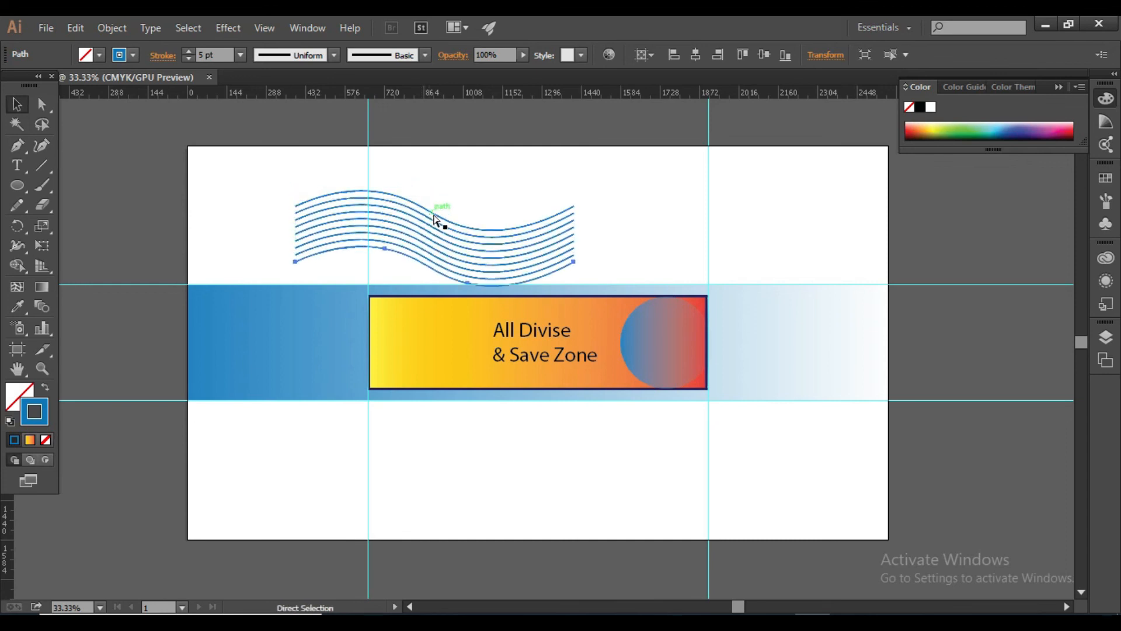
pyautogui.hotkey('ctrl', 'd')
pyautogui.hotkey('ctrl', 'd')
pyautogui.hotkey('ctrl', 'd')
pyautogui.hotkey('ctrl', 'd')
pyautogui.hotkey('ctrl', 'd')
pyautogui.click(265, 192)
pyautogui.hotkey('ctrl', 'z')
pyautogui.press('v')
# Select all the wavy lines and rotate them to run steeply across the left end of the central rectangle
pyautogui.moveTo(283, 181); pyautogui.dragTo(342, 273)
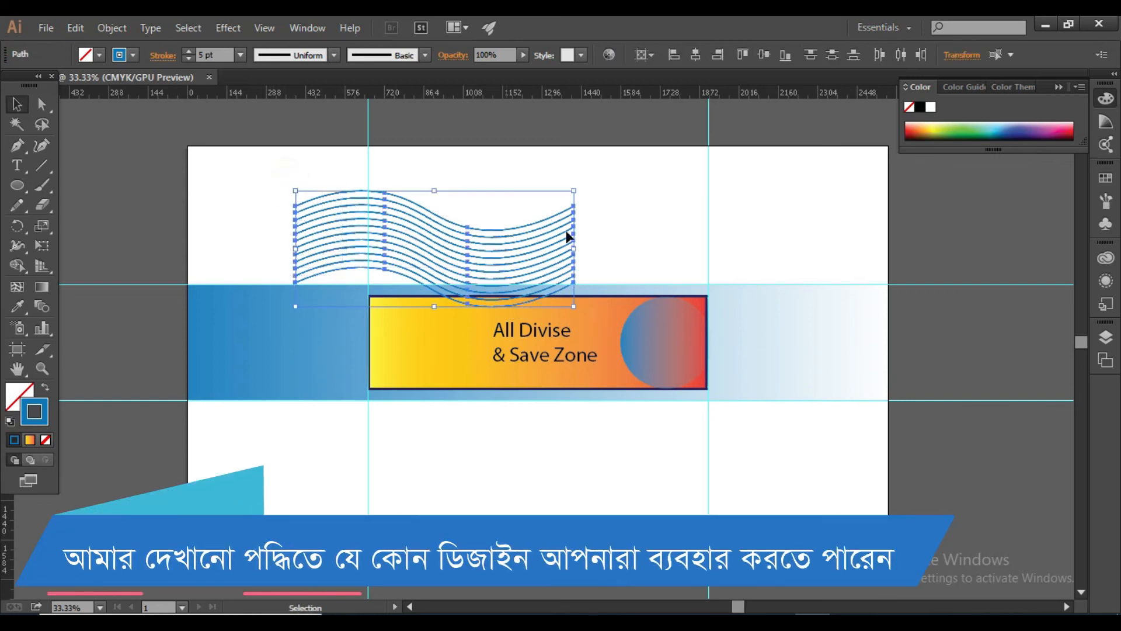
pyautogui.hotkey('ctrl', 'c')
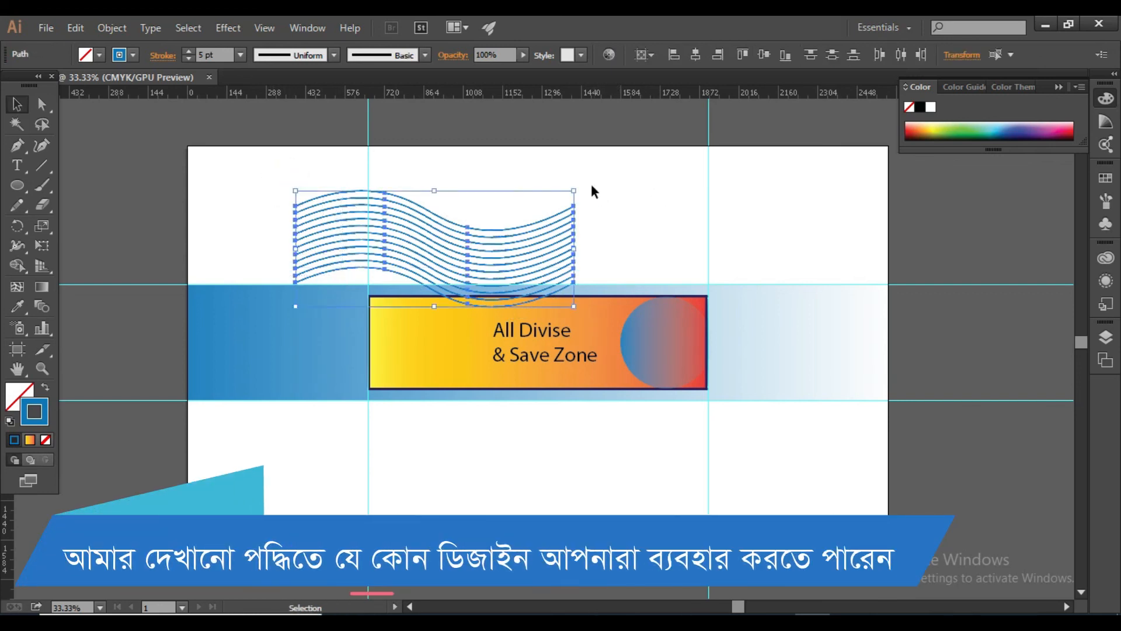
pyautogui.moveTo(580, 185); pyautogui.dragTo(426, 316)
pyautogui.click(560, 225)
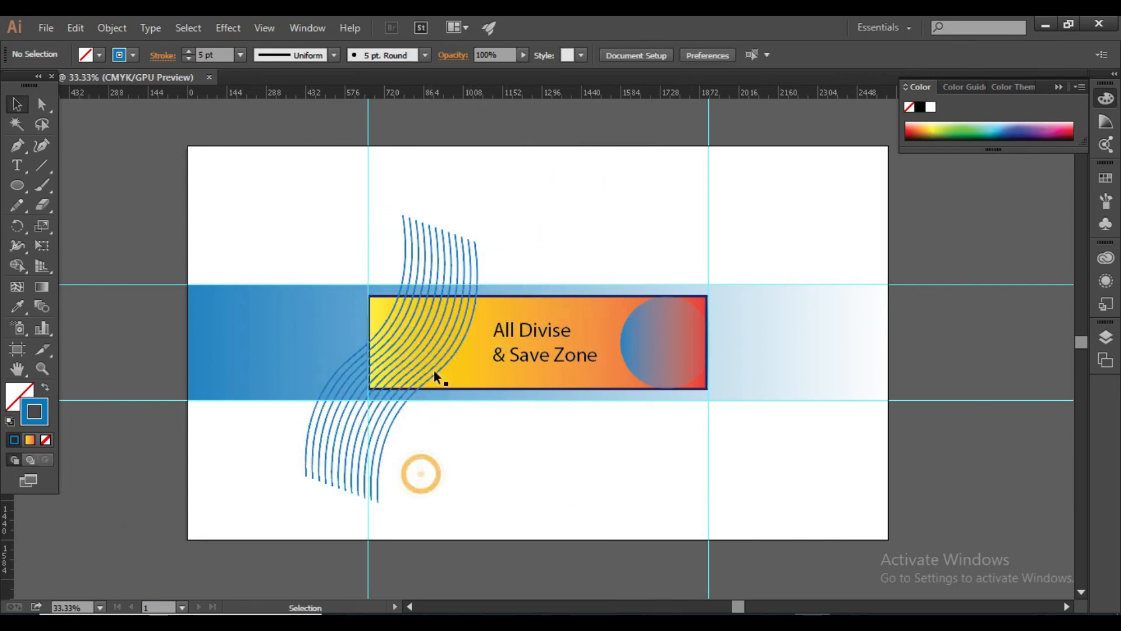
# Change the stroke of all the wavy lines to magenta
pyautogui.moveTo(398, 183); pyautogui.dragTo(530, 270)
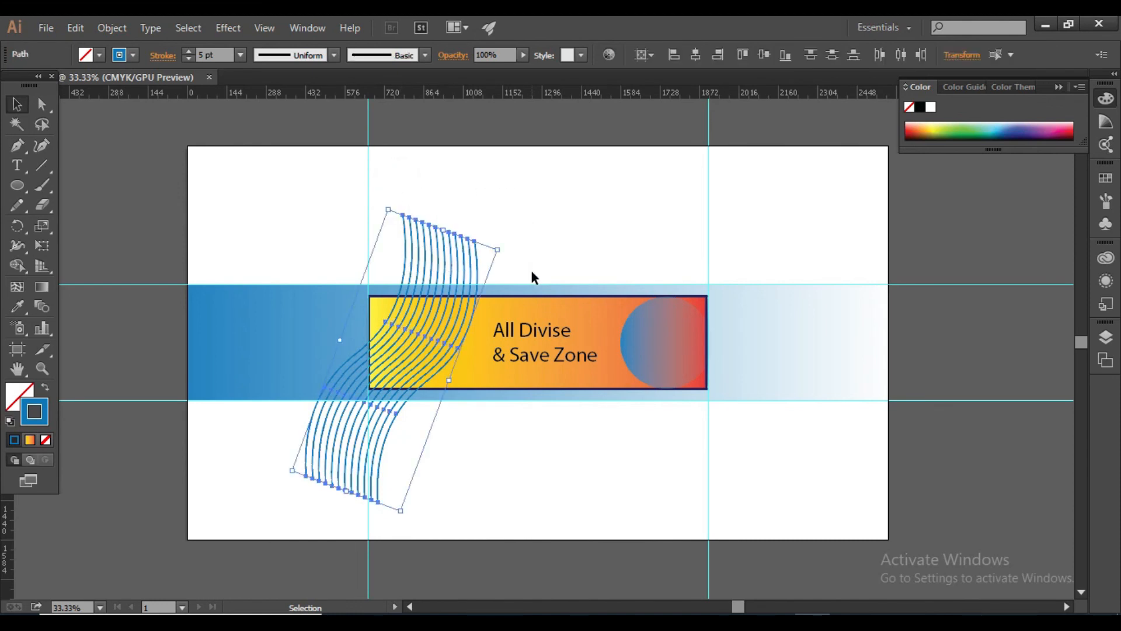
pyautogui.click(119, 54)
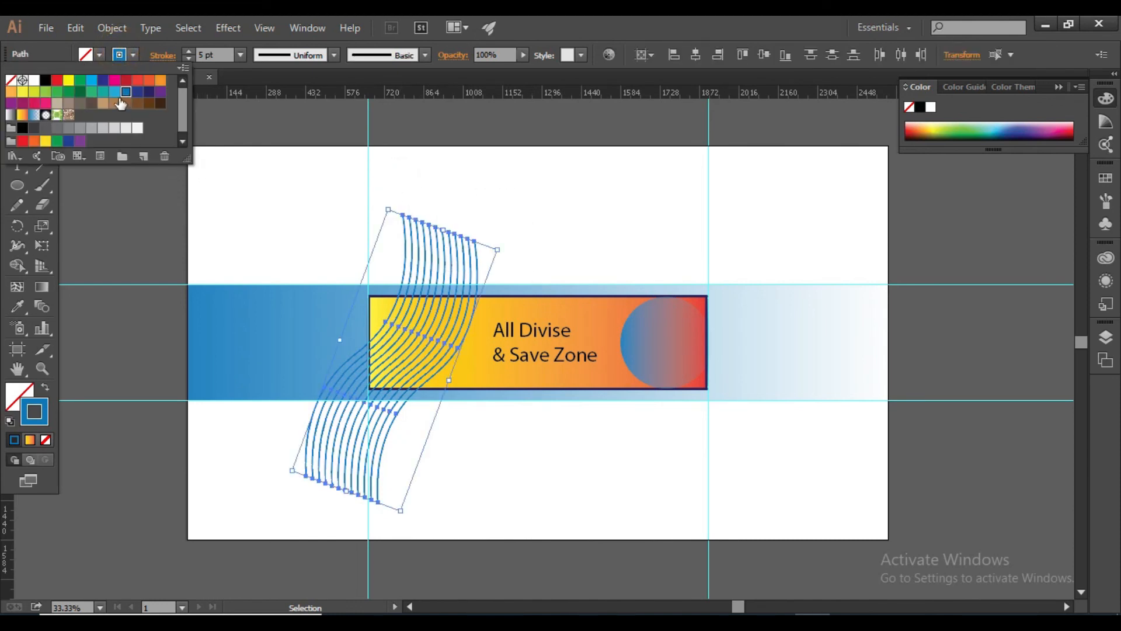
pyautogui.click(115, 80)
pyautogui.click(555, 177)
pyautogui.click(530, 213)
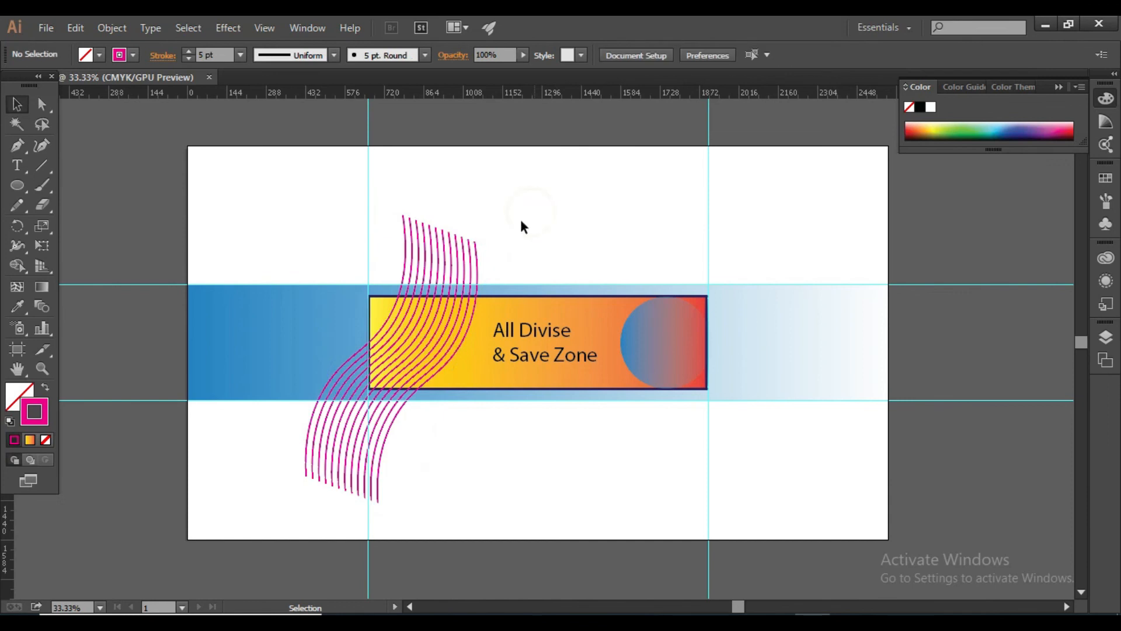
pyautogui.moveTo(396, 224); pyautogui.dragTo(502, 252)
pyautogui.click(552, 461)
# Create a new rectangle 2560 px wide and 423 px high with the Rectangle tool
pyautogui.click(21, 193)
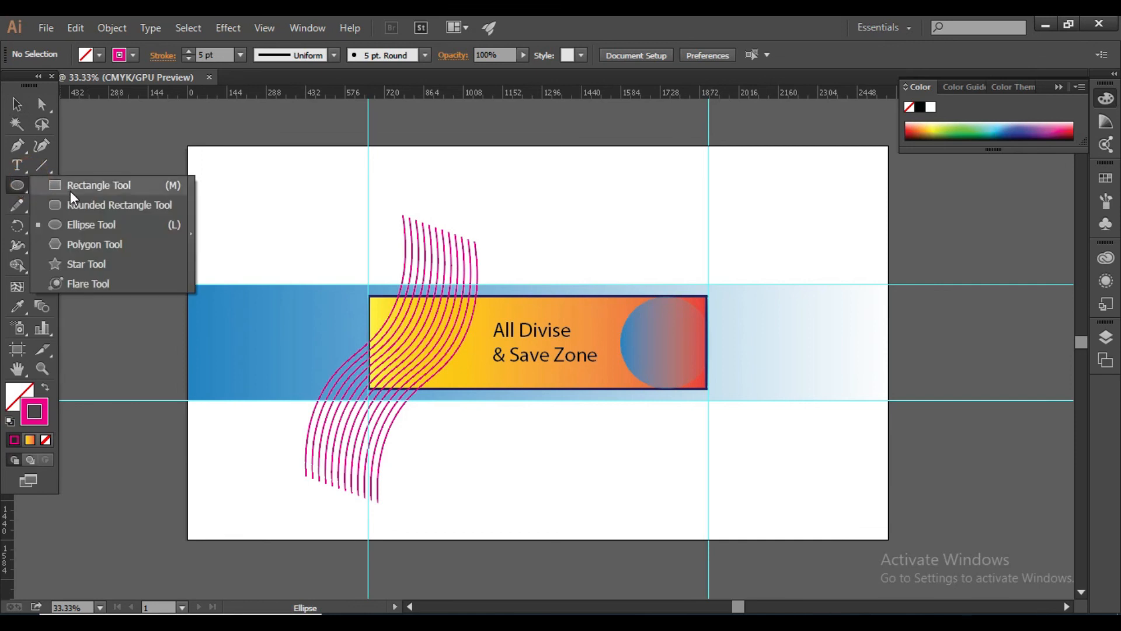
pyautogui.click(70, 184)
pyautogui.click(16, 186)
pyautogui.click(543, 212)
pyautogui.doubleClick(564, 353)
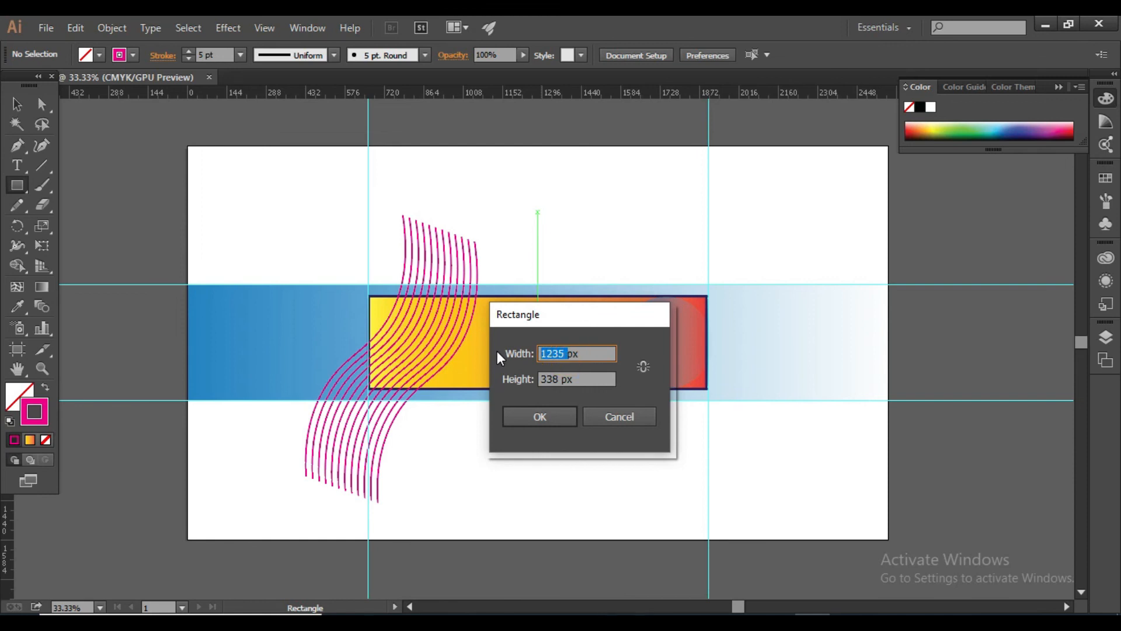
pyautogui.write('2')
pyautogui.press('Tab')
pyautogui.write('4')
pyautogui.press('Return')
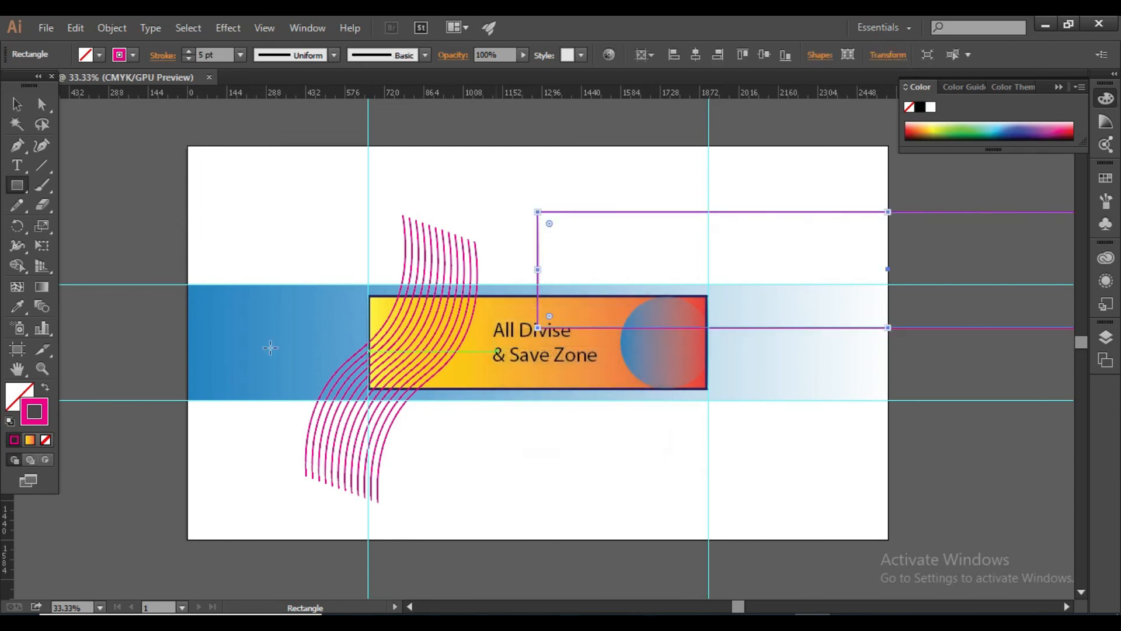
# Remove the new rectangle's magenta stroke and fill it with the dark red swatch
pyautogui.click(45, 440)
pyautogui.click(19, 396)
pyautogui.click(86, 55)
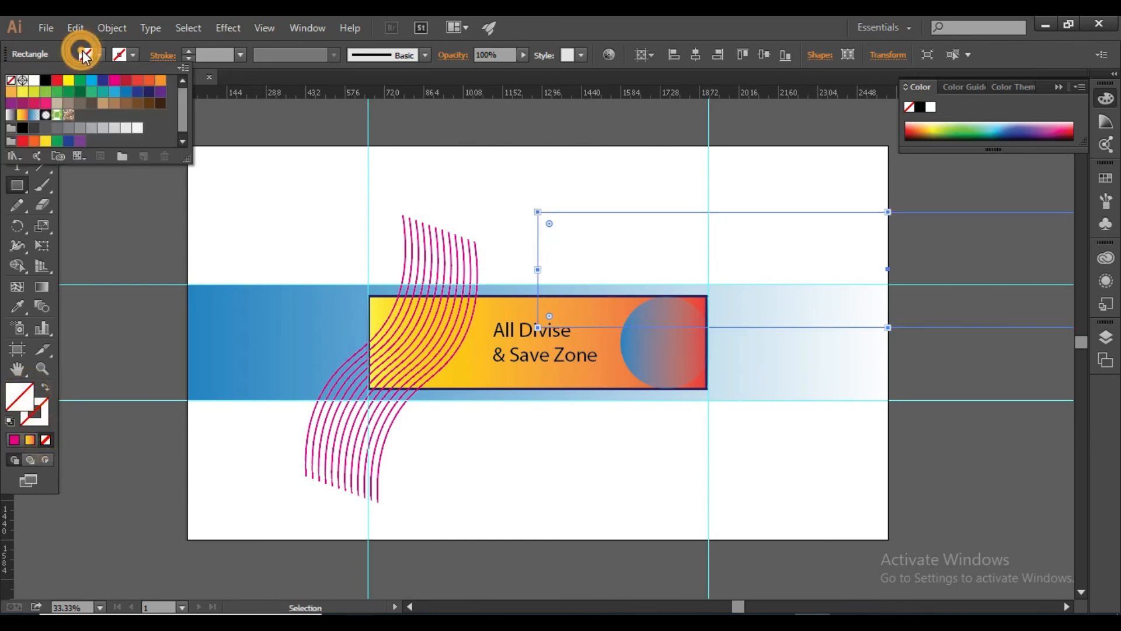
pyautogui.click(126, 80)
# Centre the red rectangle horizontally and vertically on the artboard so it covers the display area
pyautogui.click(722, 51)
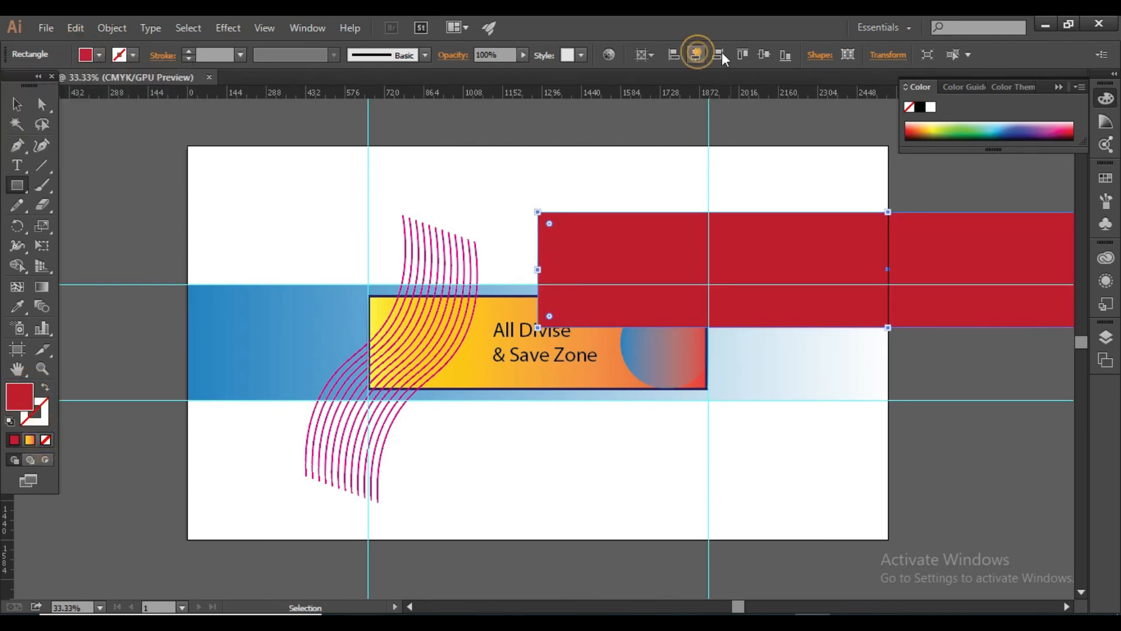
pyautogui.click(763, 55)
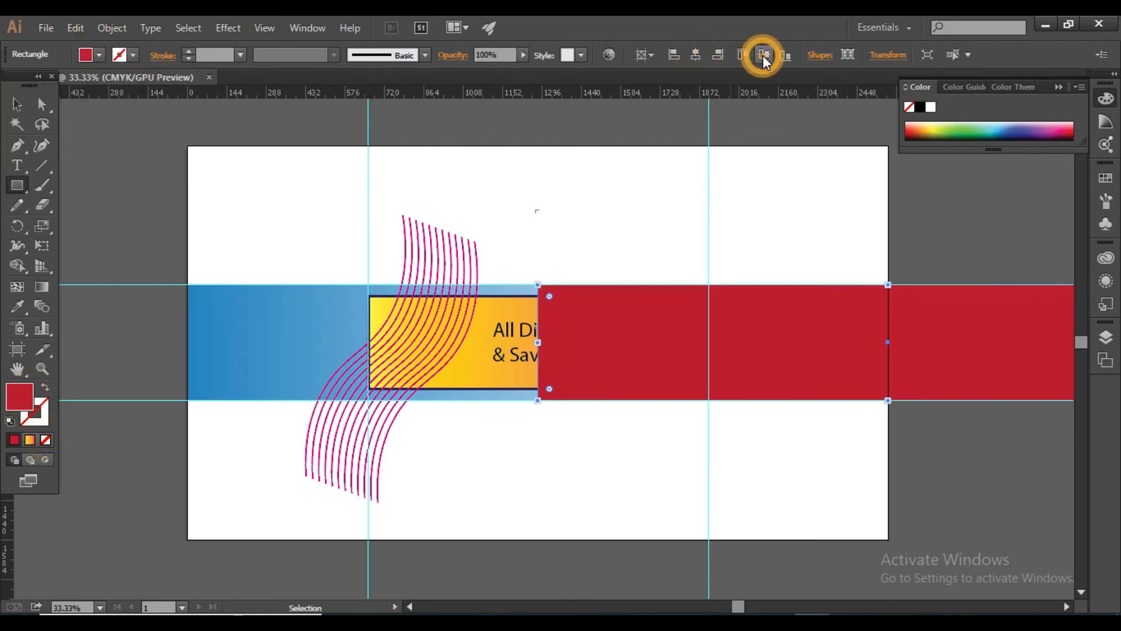
pyautogui.click(696, 54)
pyautogui.click(16, 104)
pyautogui.click(241, 197)
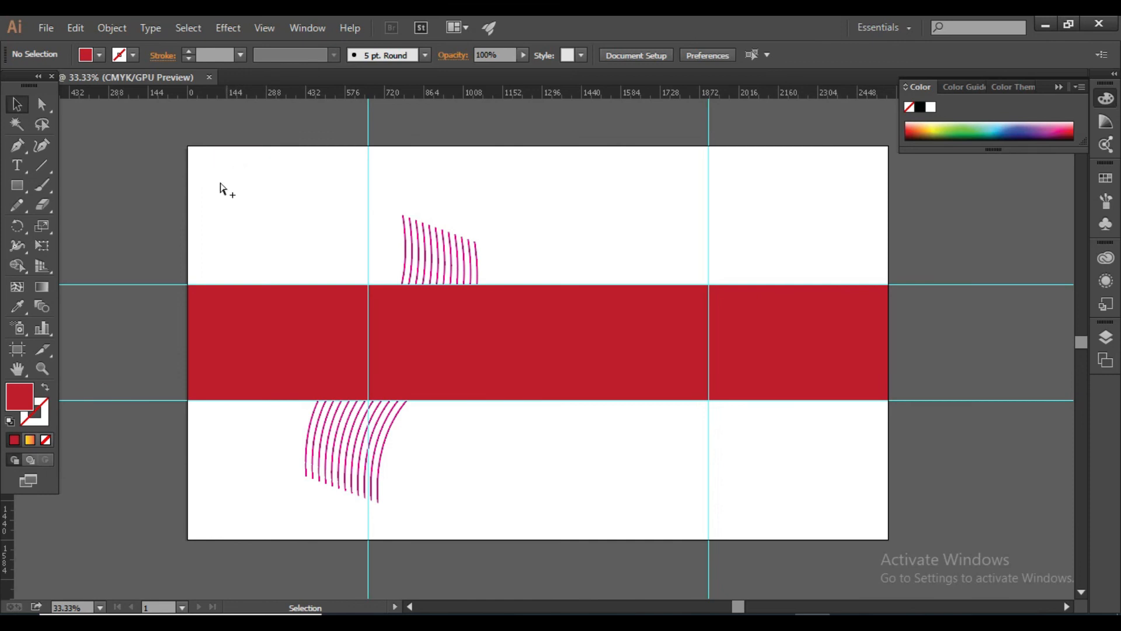
# Select all the banner artwork and make a clipping mask from the red rectangle to trim the overhanging wavy lines
pyautogui.moveTo(156, 219); pyautogui.dragTo(970, 437)
pyautogui.rightClick(593, 346)
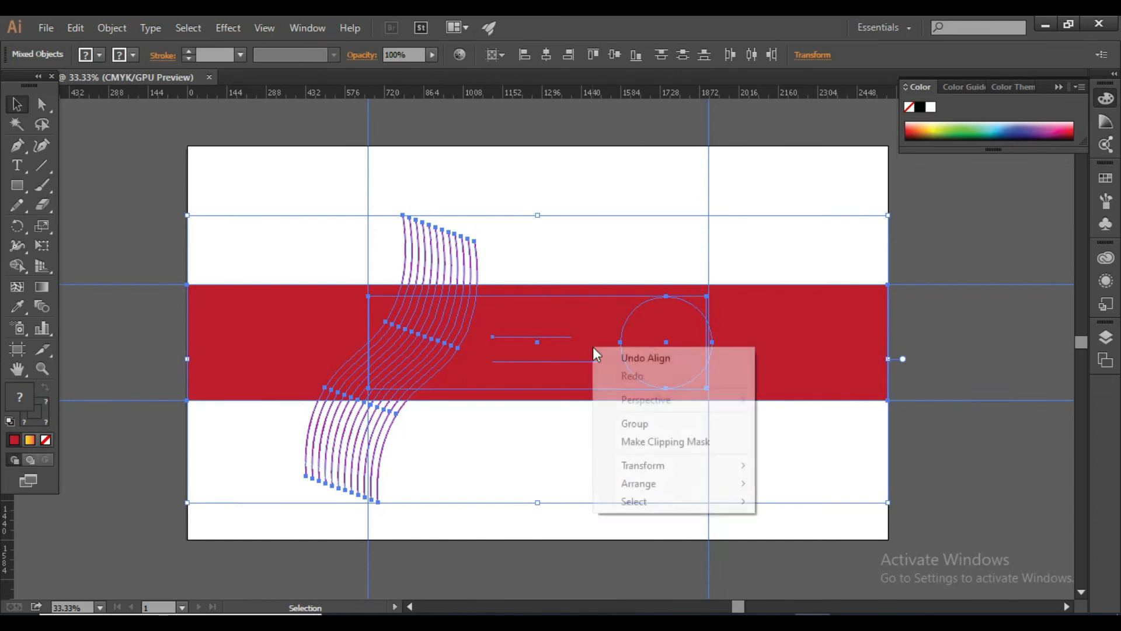
pyautogui.click(646, 442)
pyautogui.click(768, 453)
pyautogui.click(663, 356)
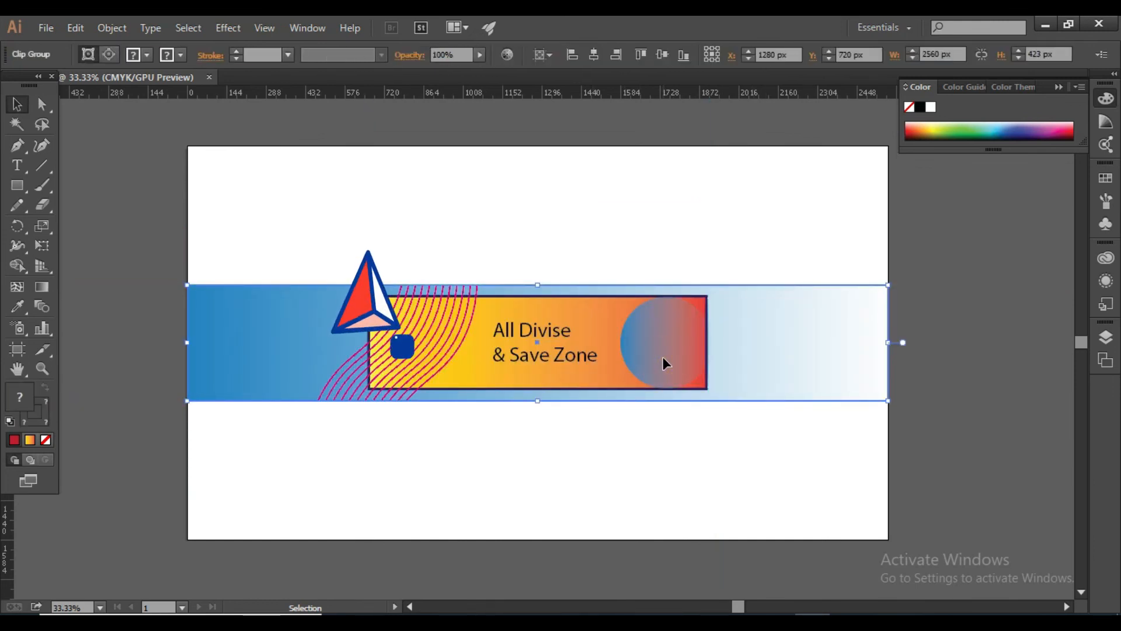
pyautogui.click(650, 447)
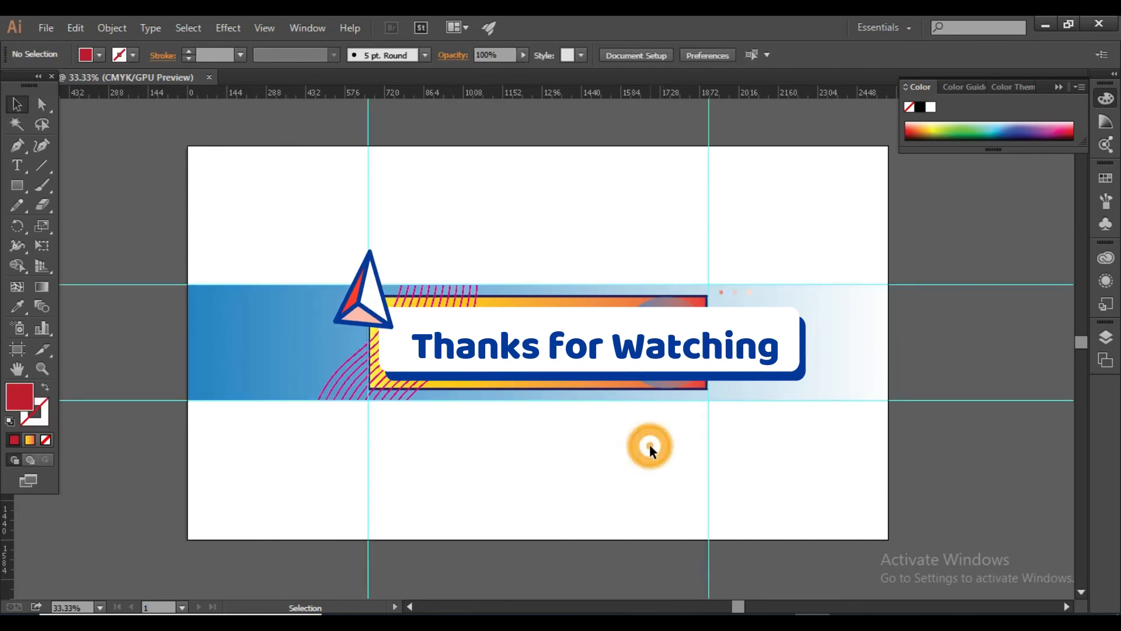